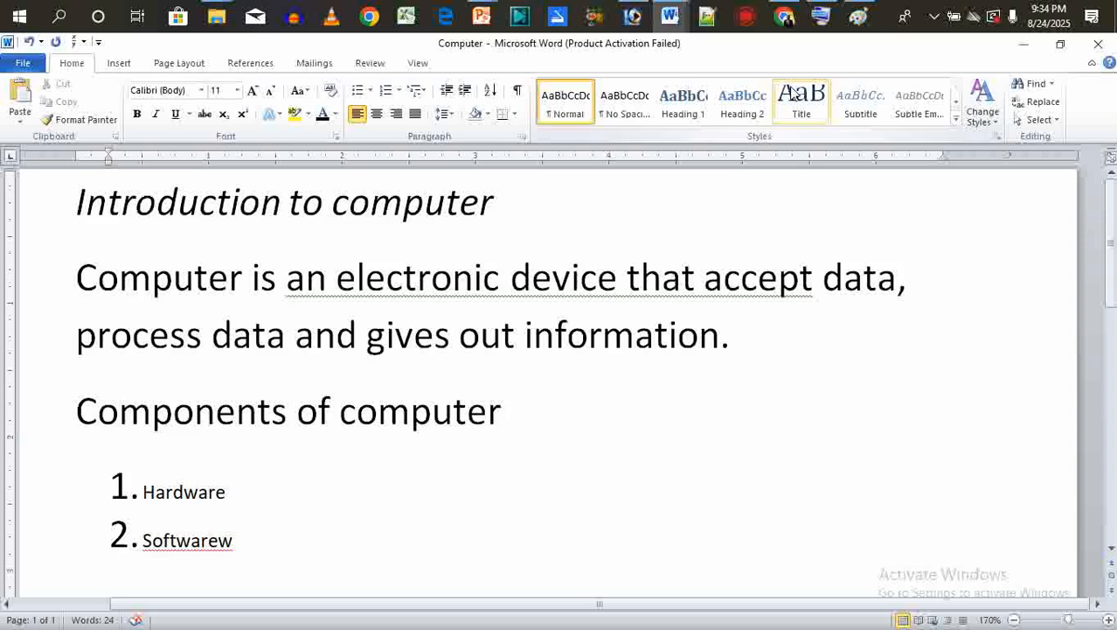
Step: Select all of the text in the Computer document
key("ctrl+a")
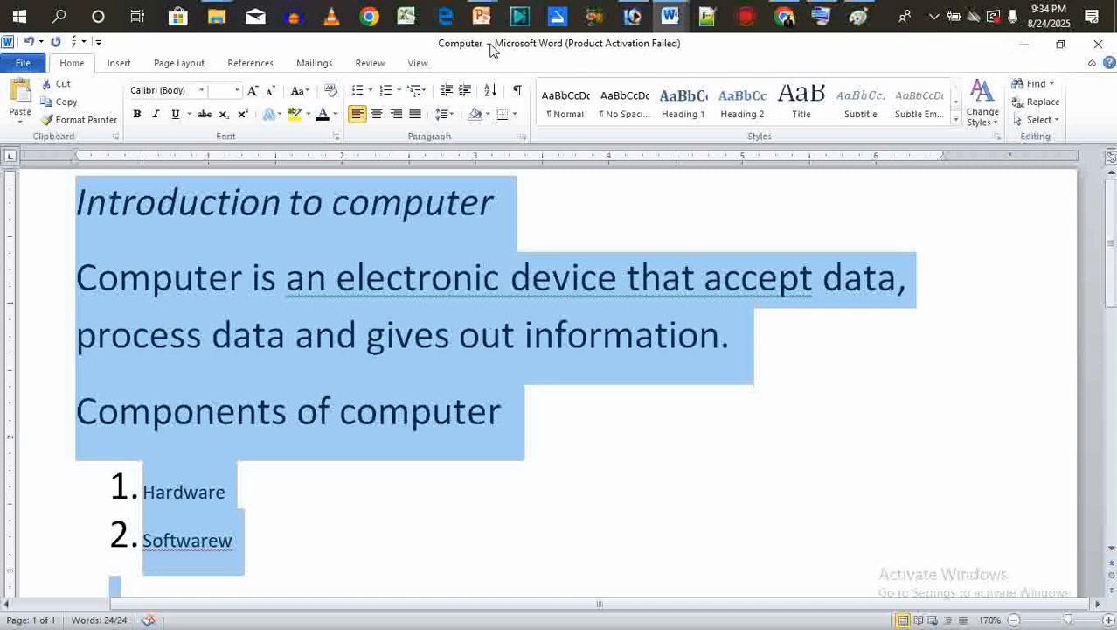
Step: Switch to File Explorer's Convocation Pics window, maximize it and select all pictures, then return to the Word document and clear its selection
left_click(215, 22)
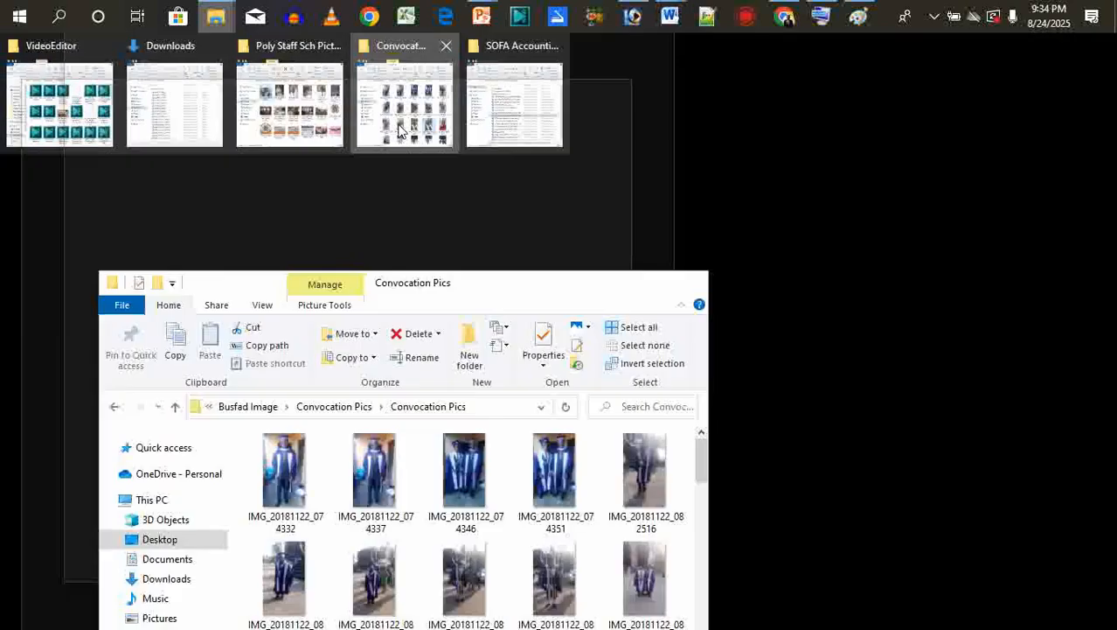
left_click(401, 113)
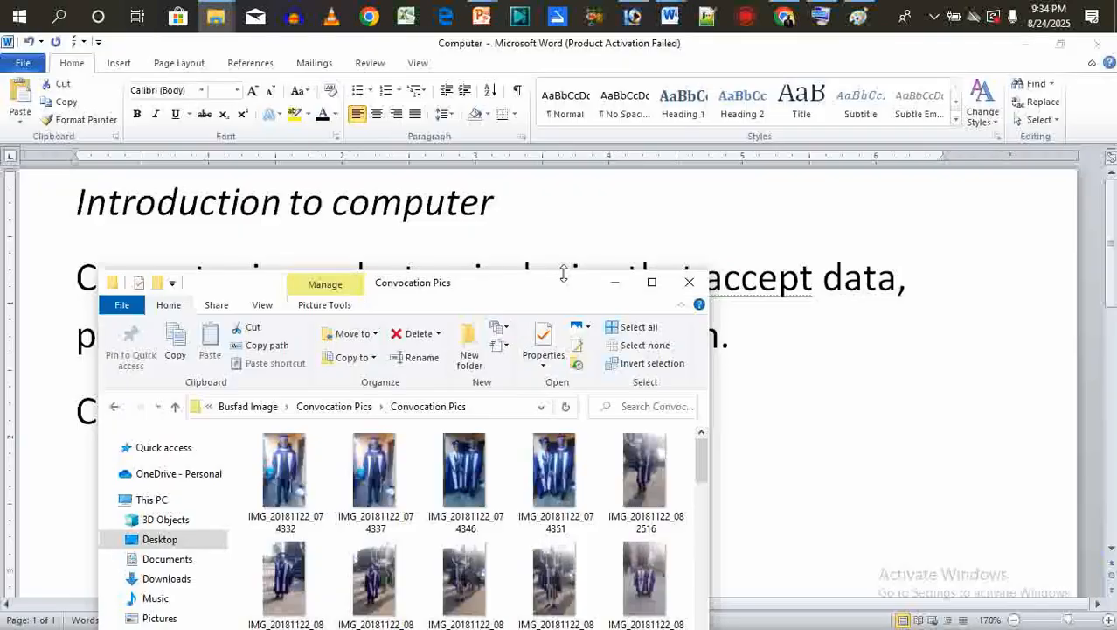
left_click(651, 282)
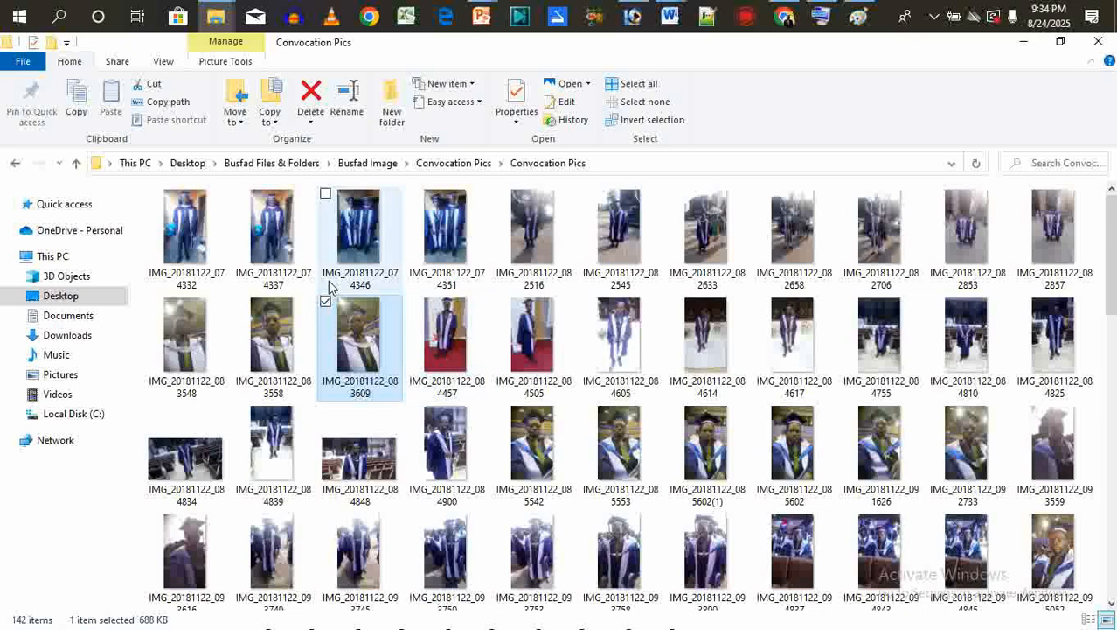
left_click(198, 230)
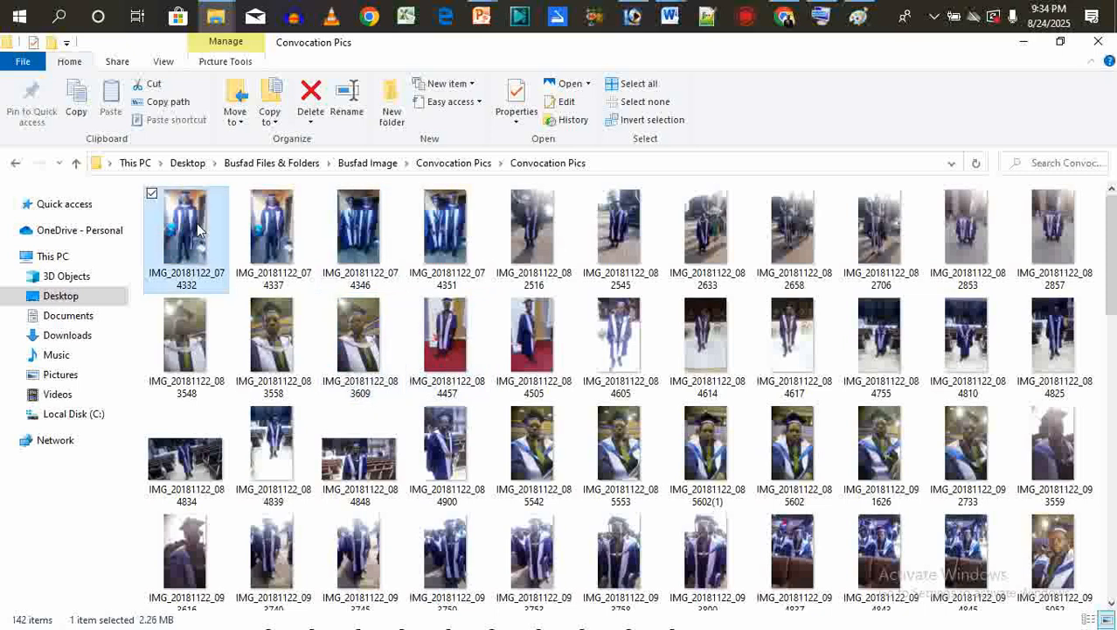
key("ctrl+a")
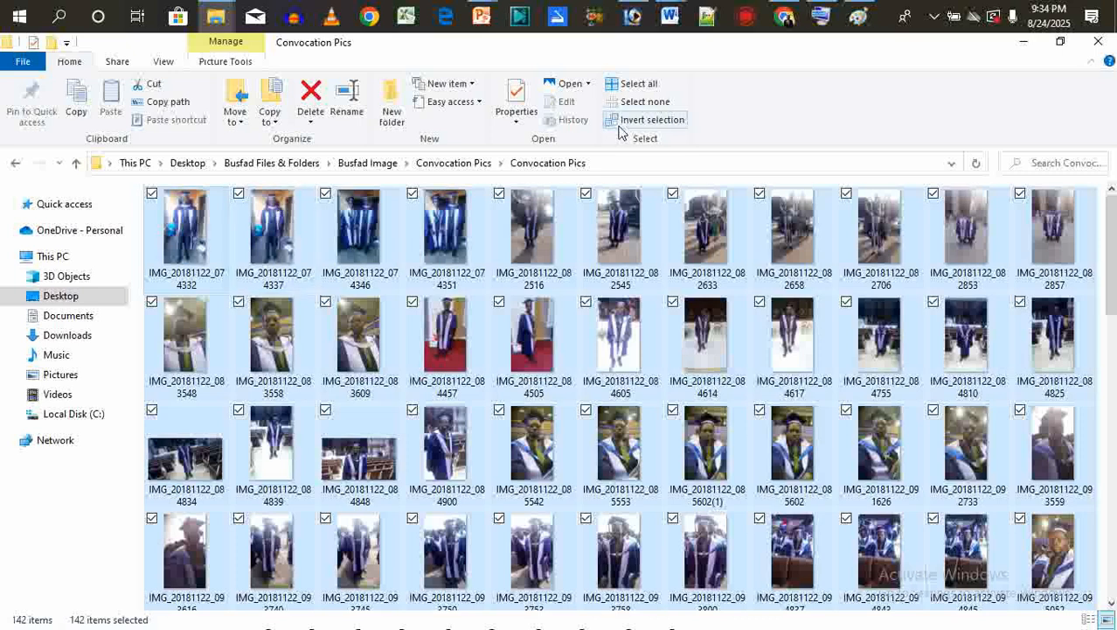
left_click(1029, 48)
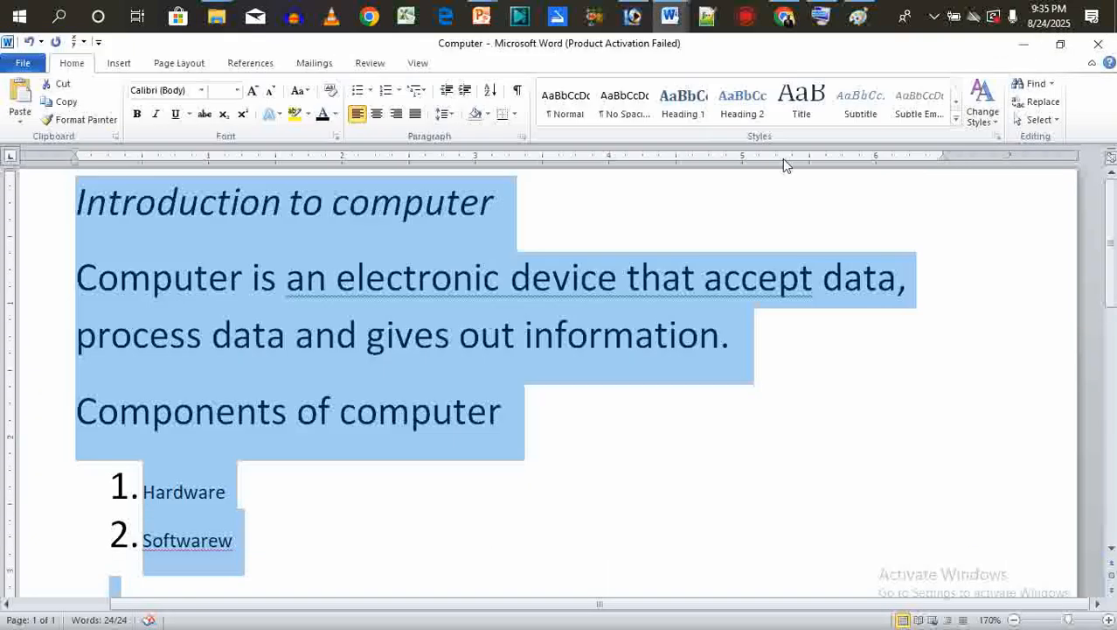
left_click(790, 197)
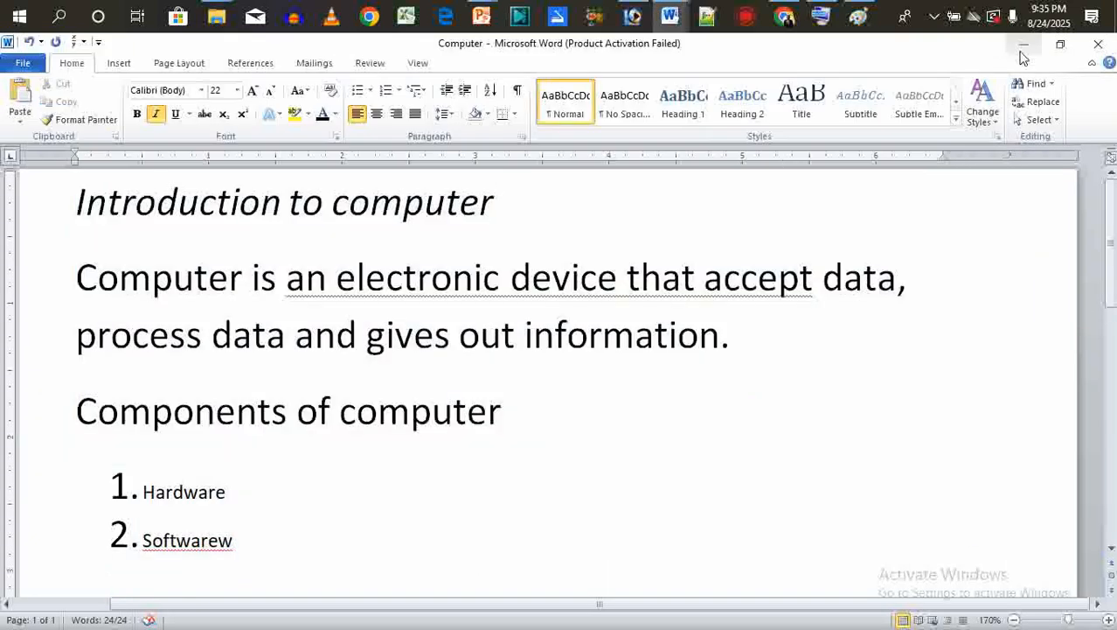
Step: Switch to the PowerPoint presentation and start the slide show from the current slide
left_click(1022, 51)
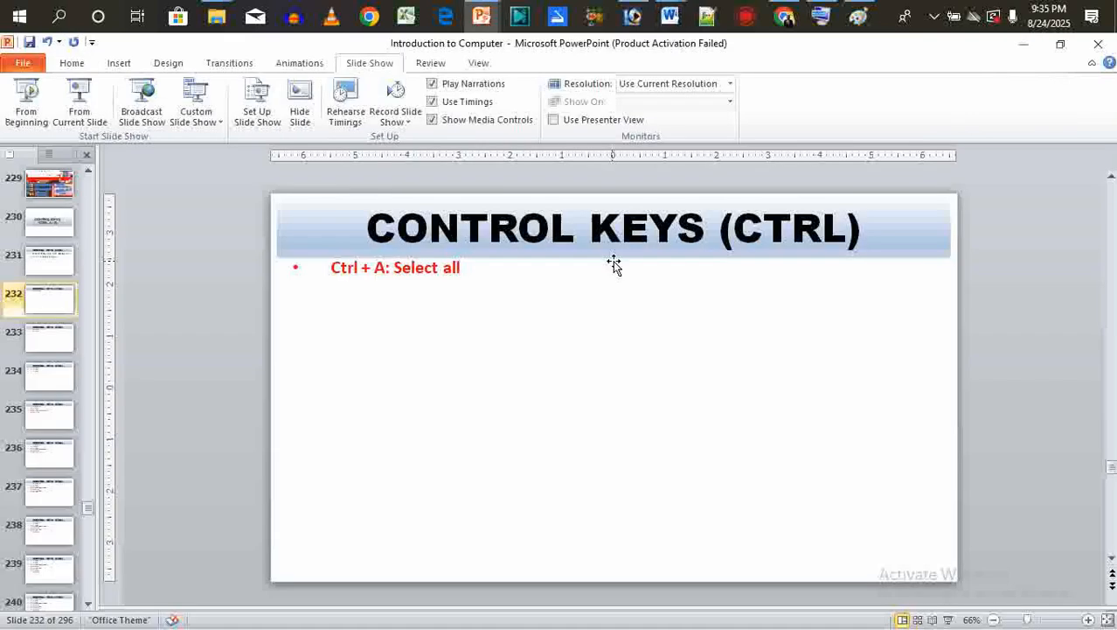
left_click(78, 93)
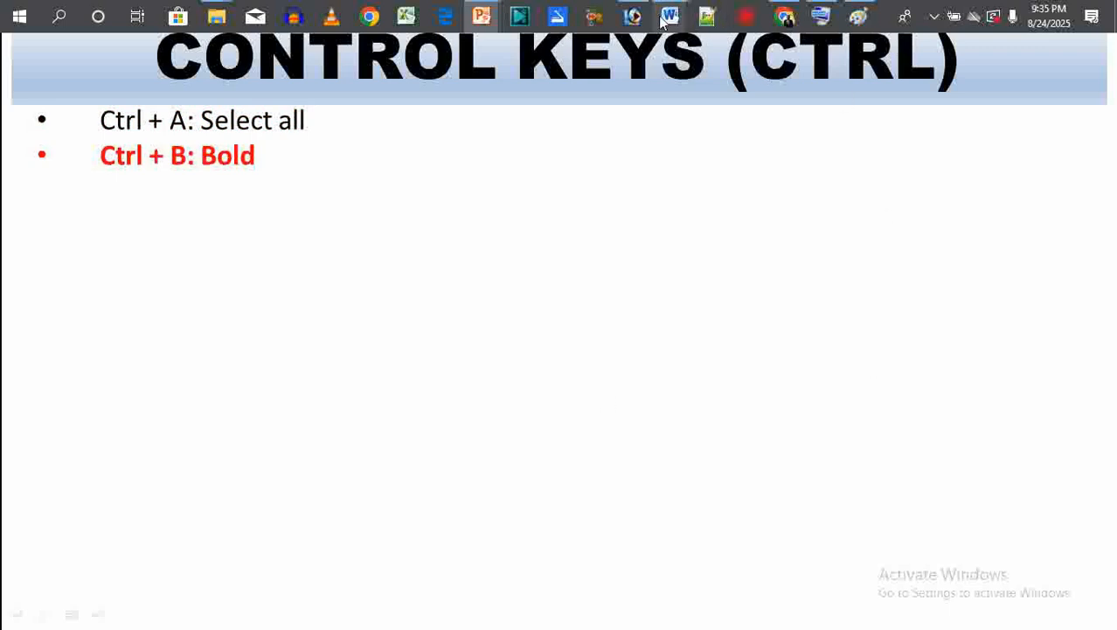
Step: Switch to the Computer document in Word and make the heading "Introduction to computer" bold
mouse_move(670, 18)
left_click(792, 102)
left_click(524, 336)
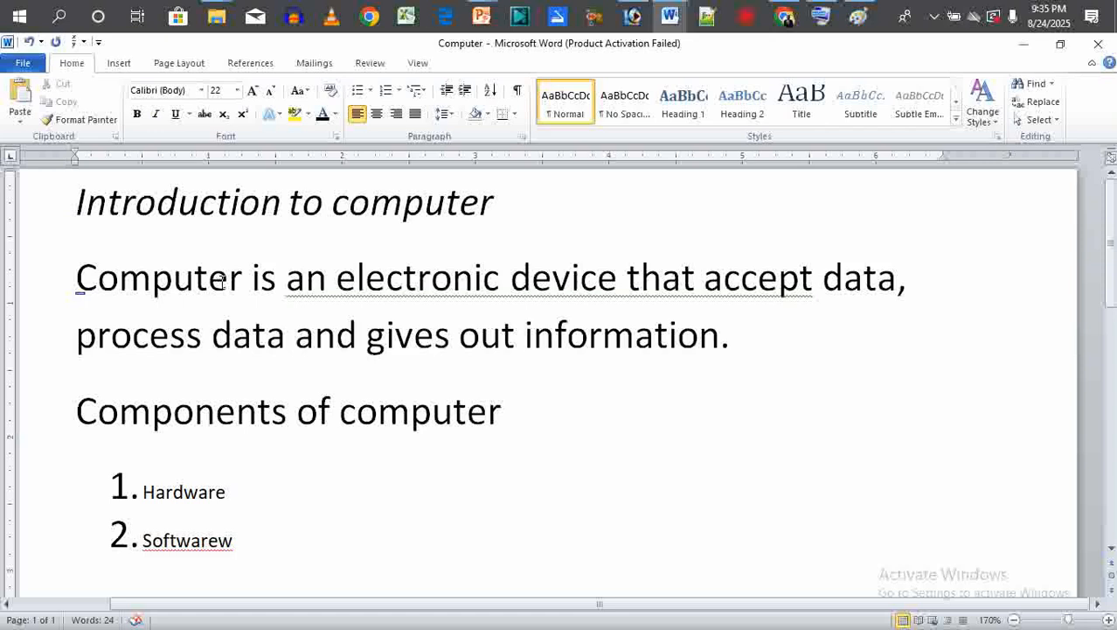
left_click(77, 207)
key("shift+Right")
key("shift+Right")
key("shift+Right")
key("shift+Right")
key("shift+Right")
key("shift+Right")
key("shift+Right")
key("shift+Right")
key("shift+Right")
key("shift+Right")
key("shift+Right")
key("shift+Right")
key("shift+Right")
key("shift+Right")
key("shift+Right")
key("shift+Right")
key("shift+Right")
key("shift+Right")
key("shift+Right")
key("shift+Right")
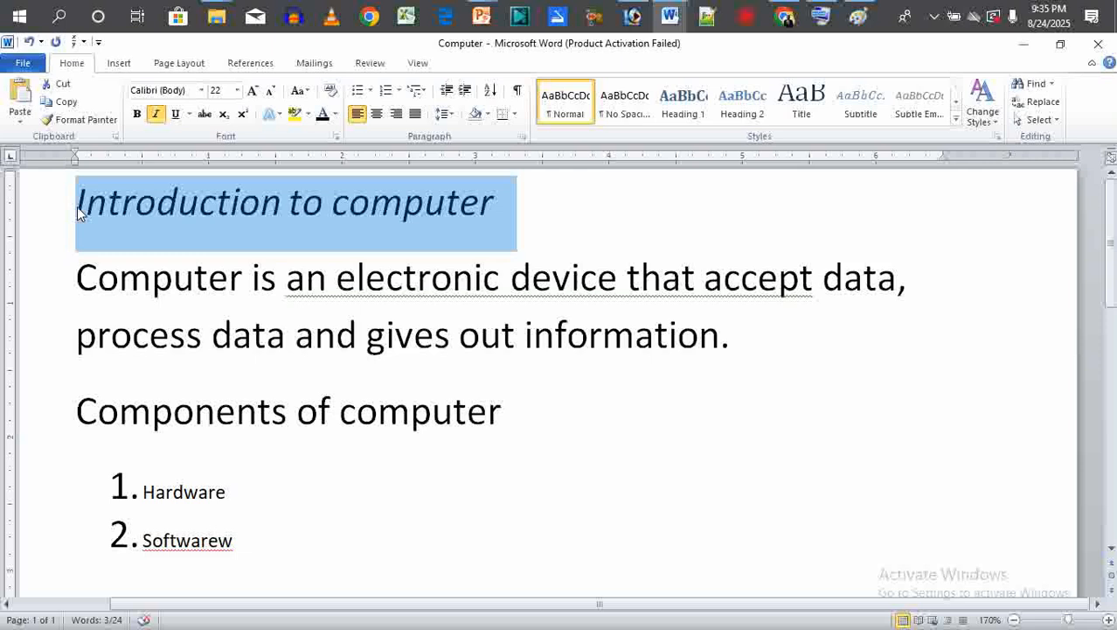
key("shift+Left")
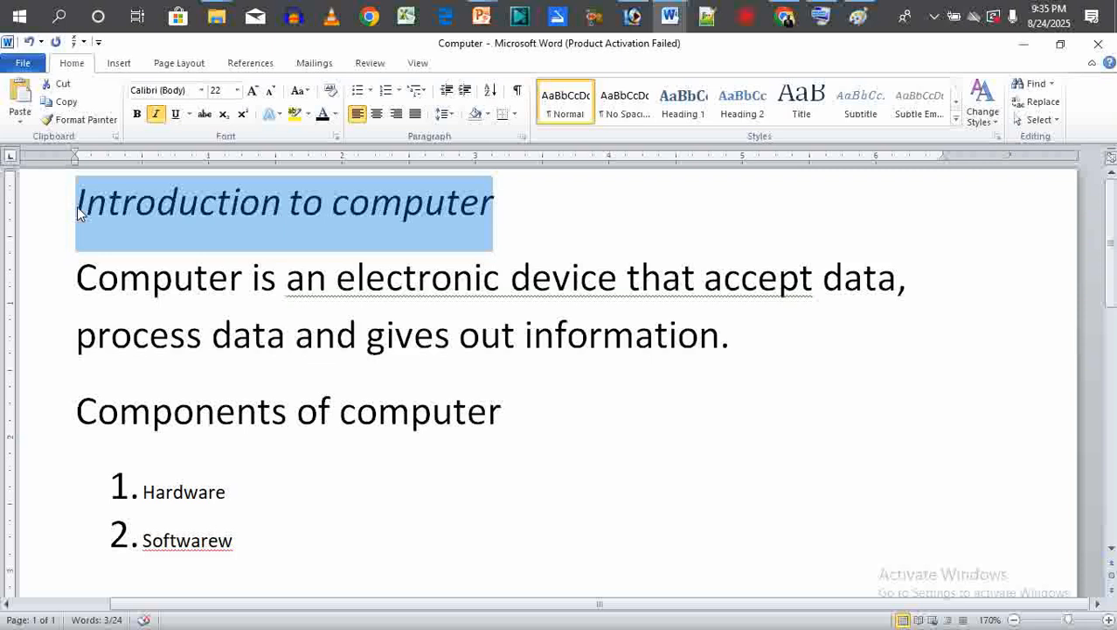
key("ctrl+b")
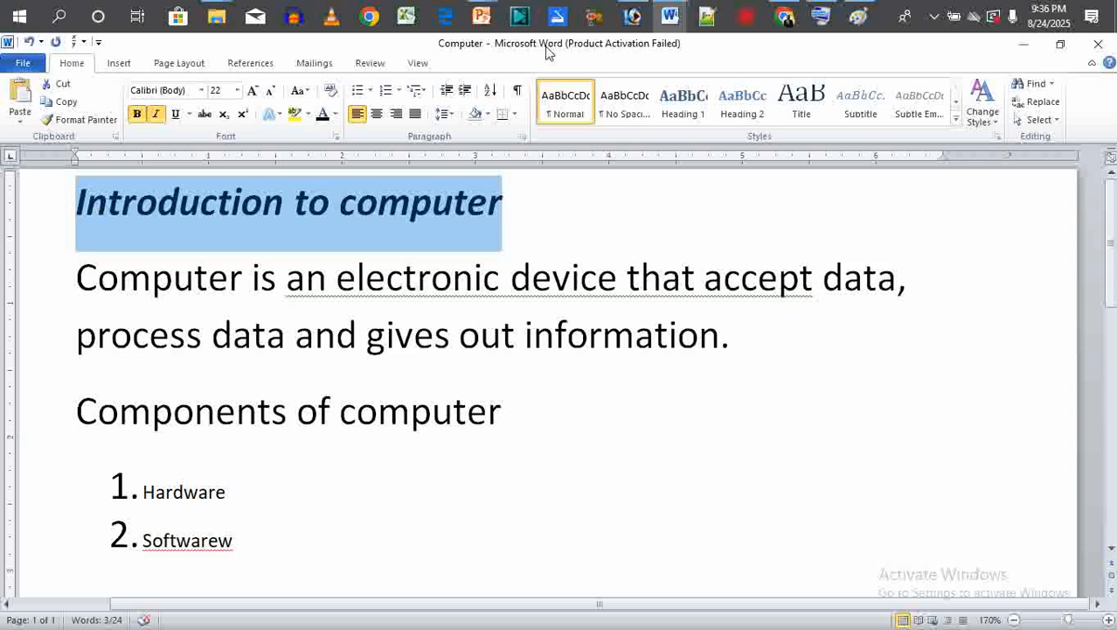
Step: Return to the slide show and advance it to the point "Ctrl + C: Copy"
left_click(1025, 45)
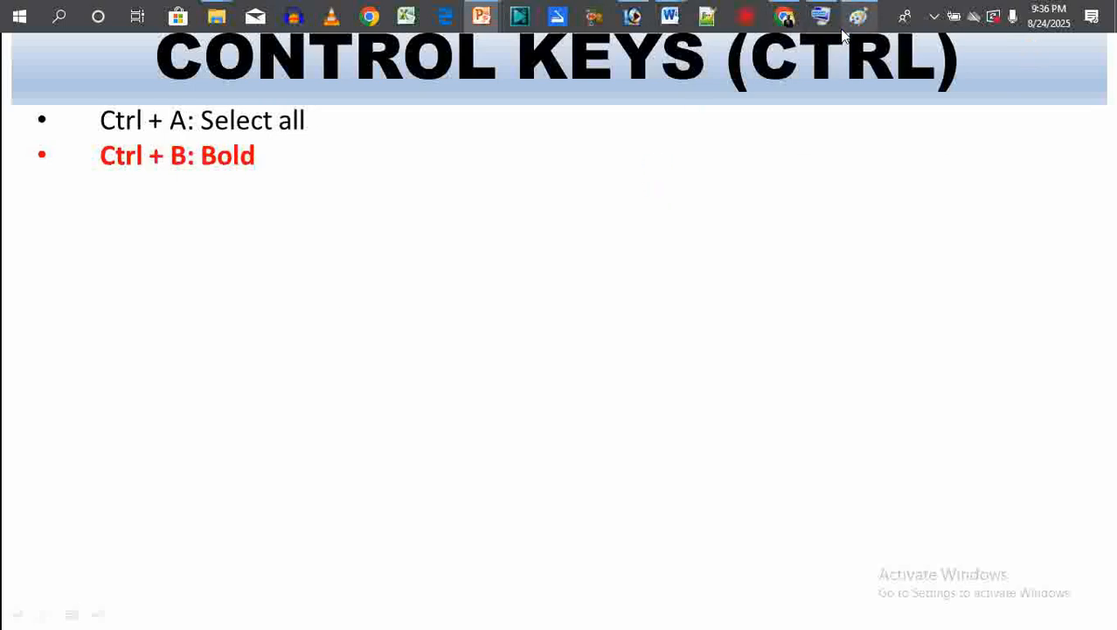
left_click(564, 189)
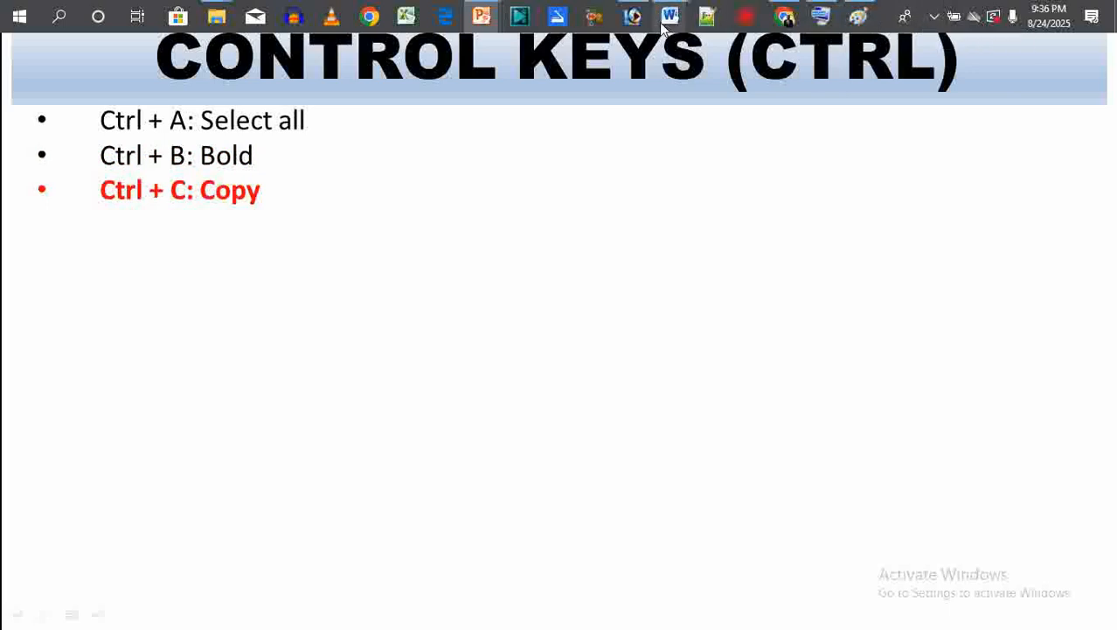
Step: Switch back to the Computer document in Word and deselect the heading
mouse_move(669, 19)
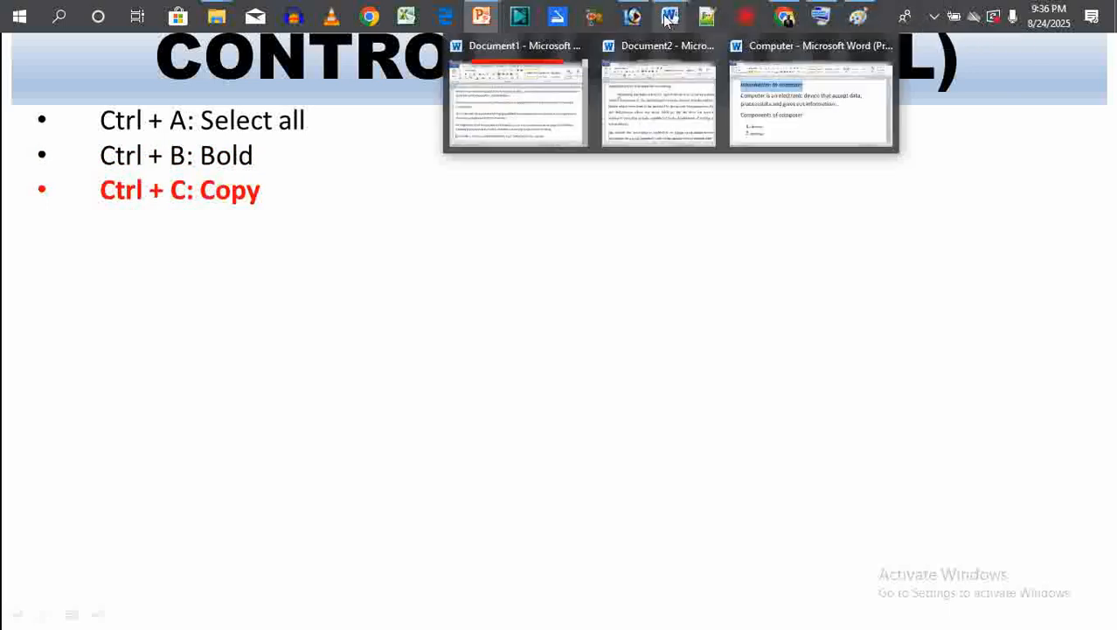
left_click(776, 110)
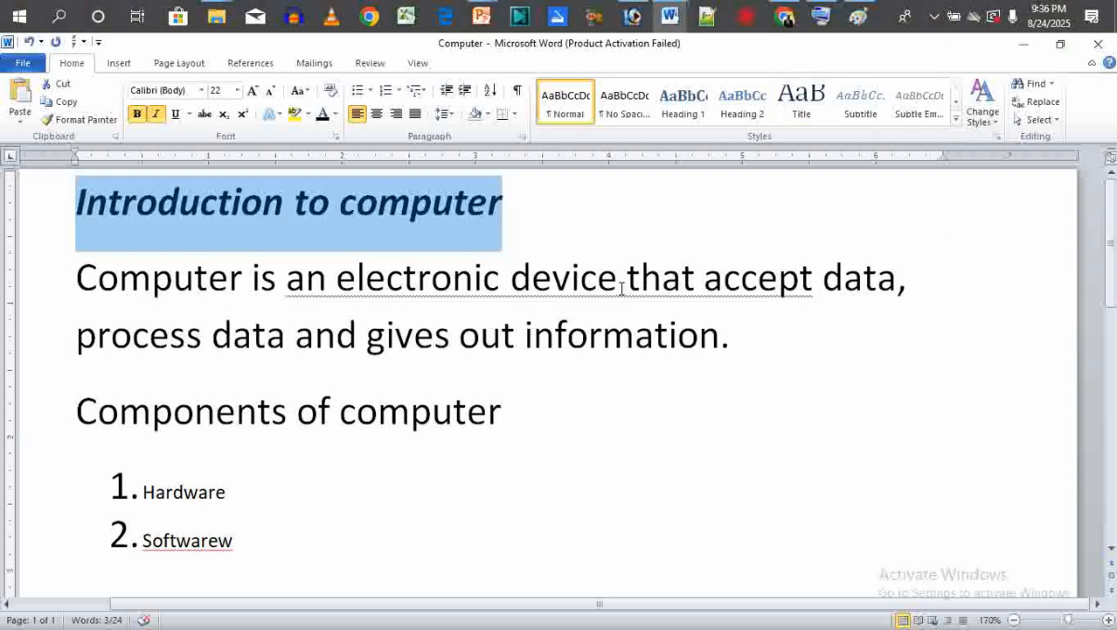
left_click(574, 375)
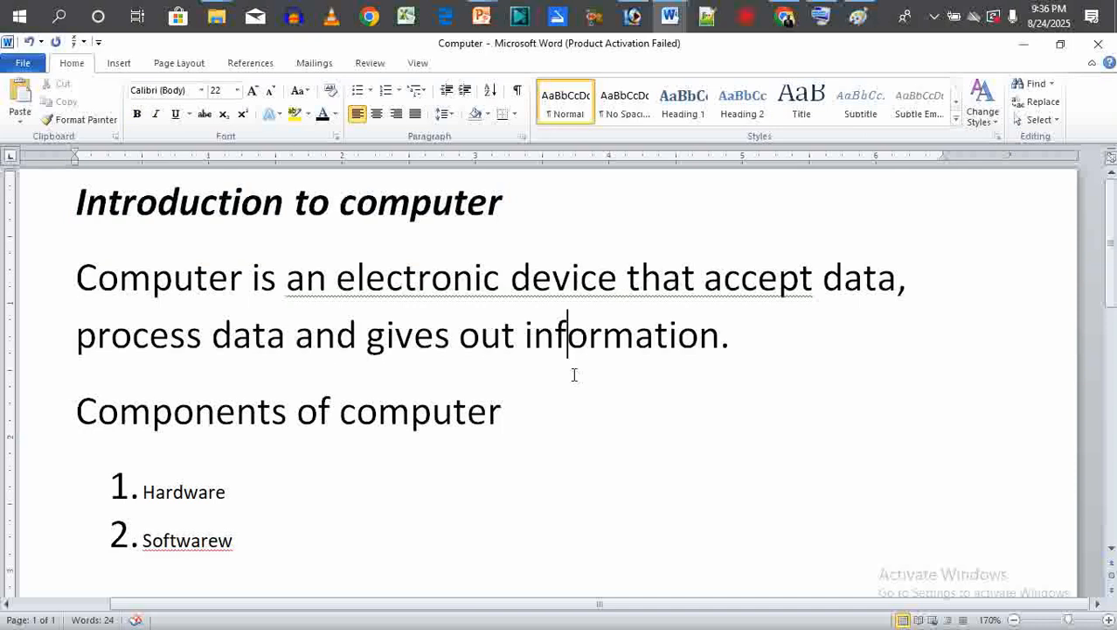
left_click(76, 203)
double_click(76, 203)
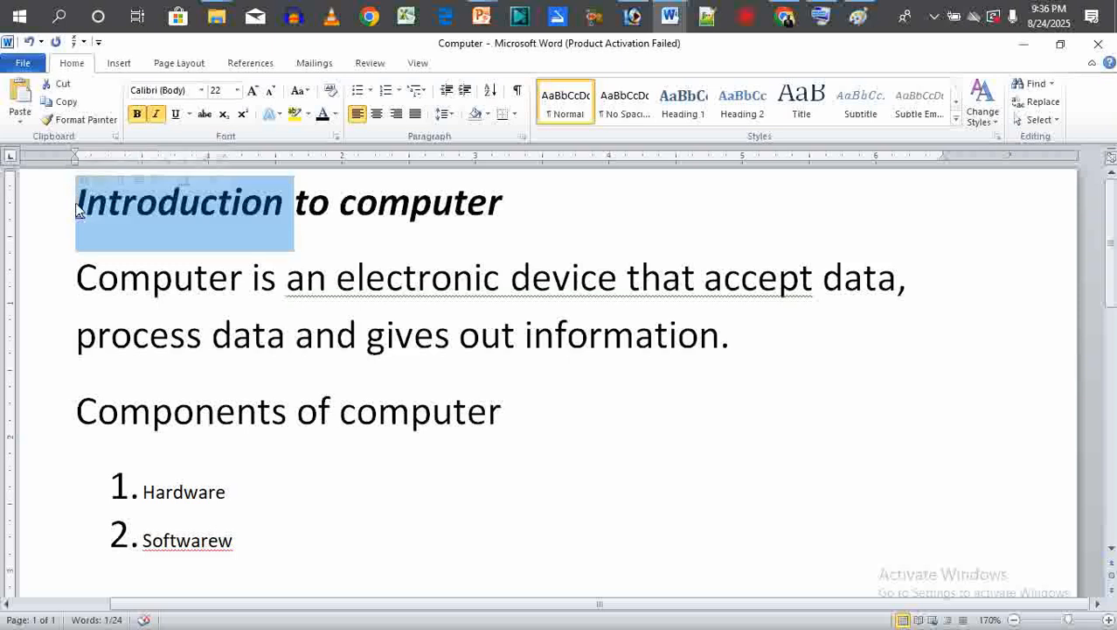
left_click_drag(133, 204, 295, 411)
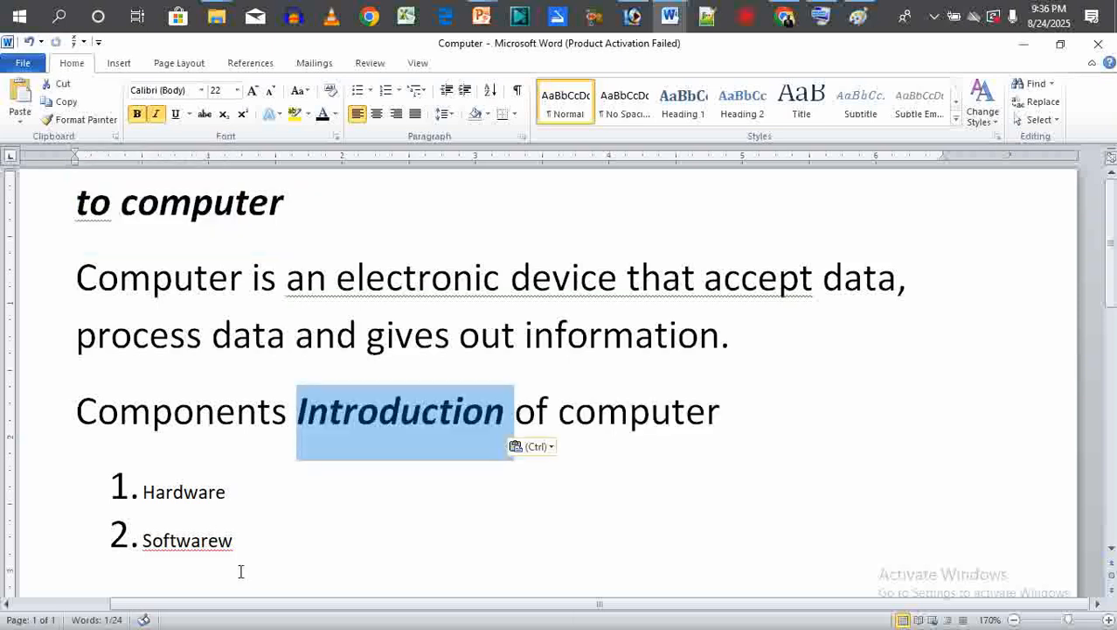
key("ctrl+z")
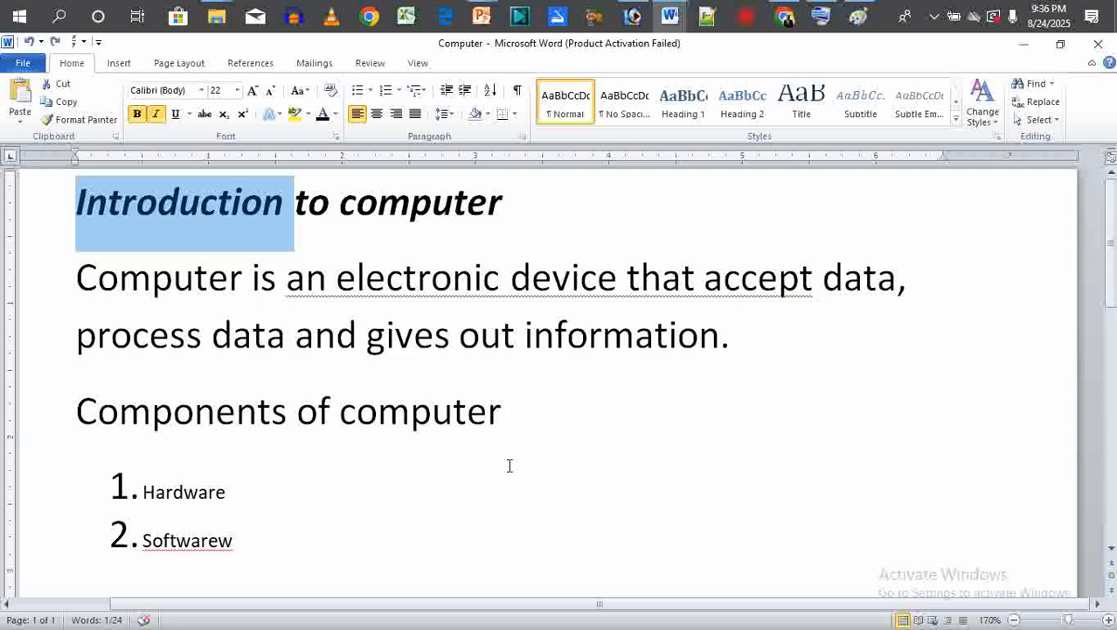
Step: Add an empty line below the numbered list at the end of the document
left_click(389, 388)
left_click(271, 575)
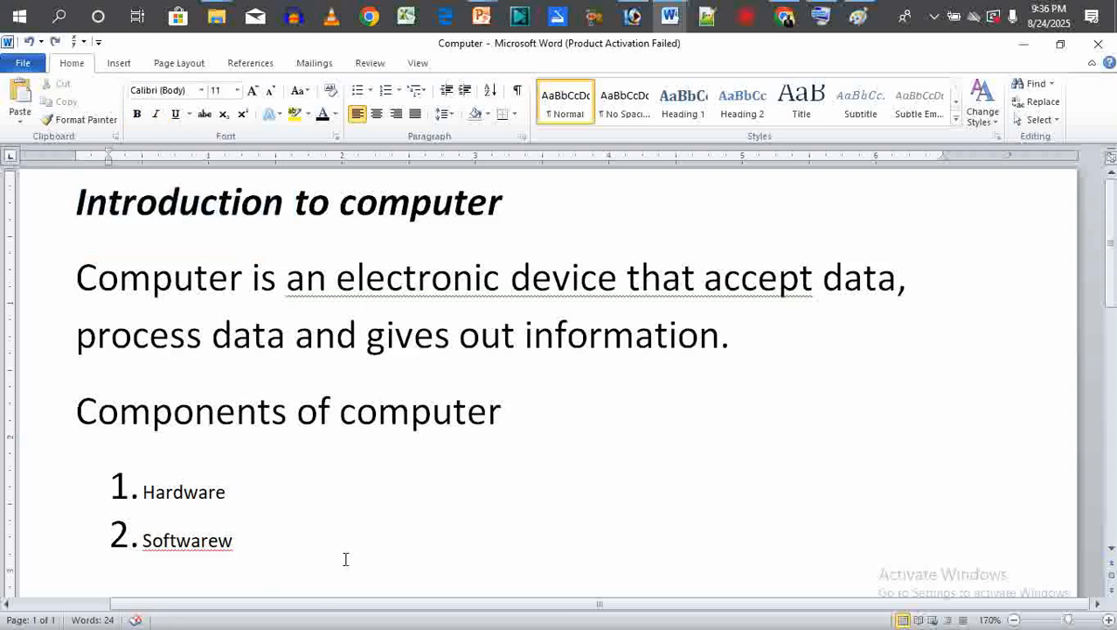
key("Return")
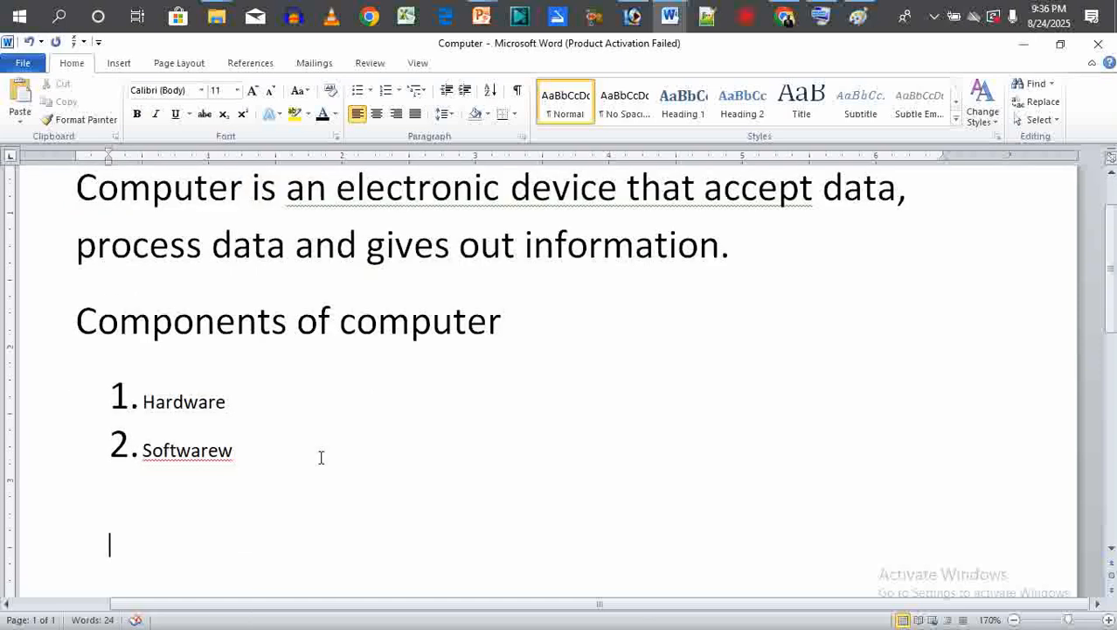
Step: Copy the whole heading line "Introduction to computer" at the start of the document
scroll(320, 457, "up", 1)
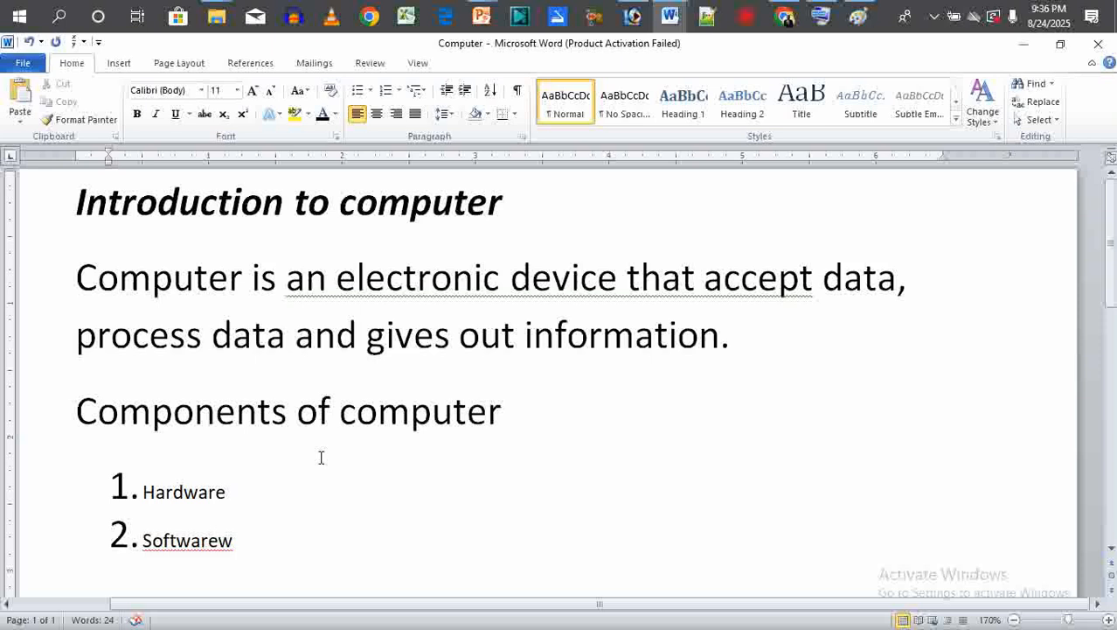
left_click(77, 198)
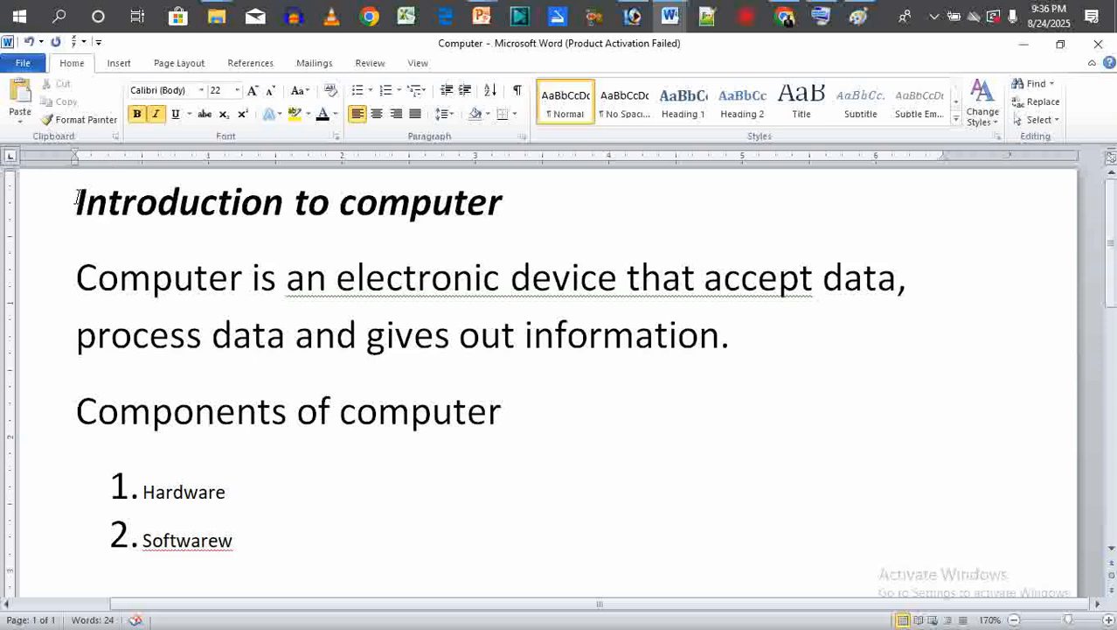
key("shift+Right")
key("shift+Right")
key("shift+Right")
key("shift+Right")
key("shift+Right")
key("shift+Right")
key("shift+Right")
key("shift+Right")
key("shift+Right")
key("shift+Right")
key("shift+Right")
key("shift+Right")
key("shift+Right")
key("shift+Right")
key("shift+Right")
key("shift+Right")
key("shift+Right")
key("shift+Right")
key("shift+Right")
key("shift+Right")
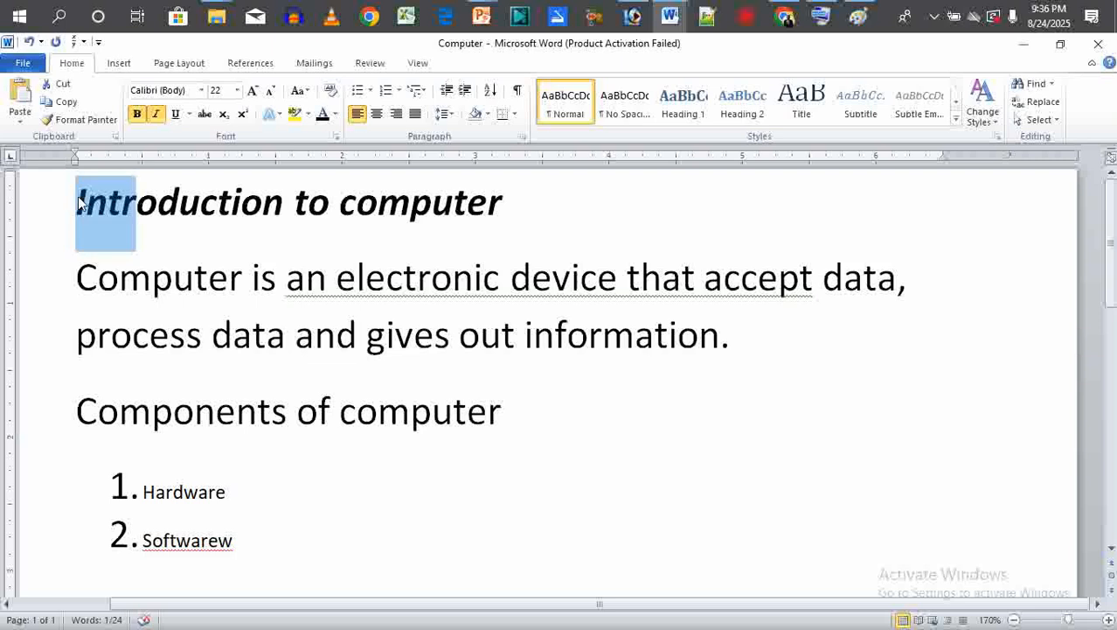
key("shift+Right")
key("shift+Right")
key("ctrl+c")
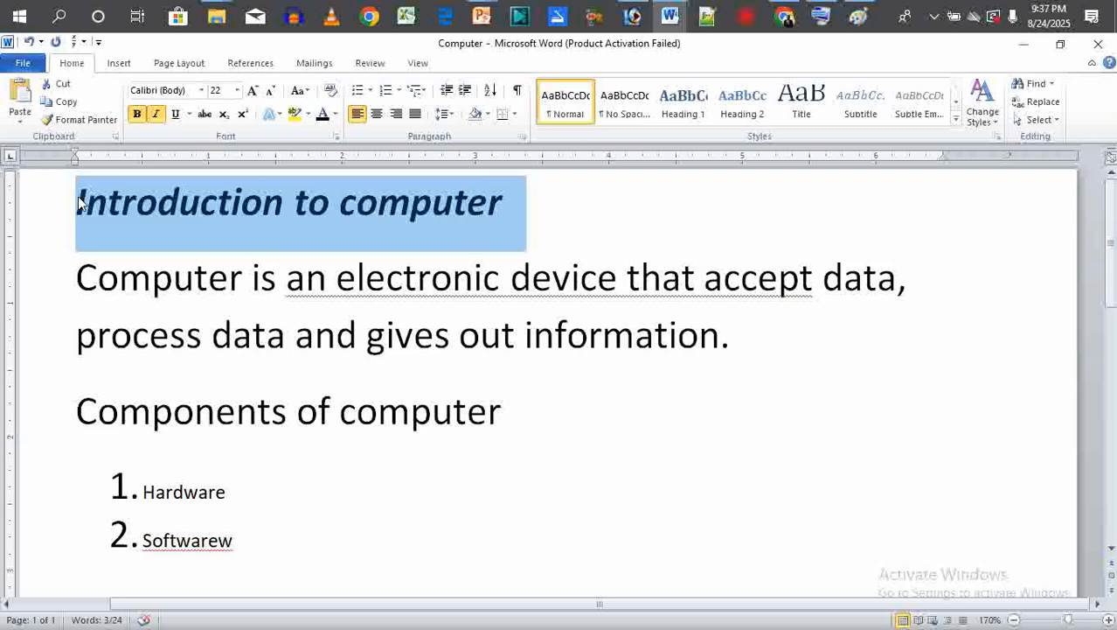
Step: Paste the copied heading on the empty line below the numbered list
left_click(231, 395)
scroll(230, 394, "down", 2)
left_click(171, 477)
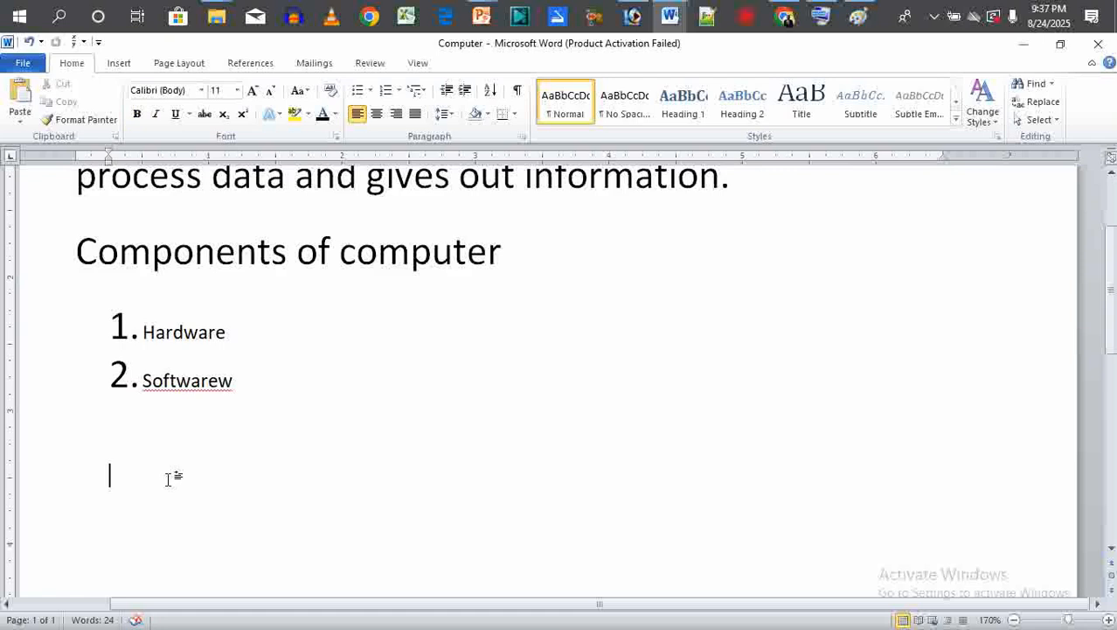
key("ctrl+v")
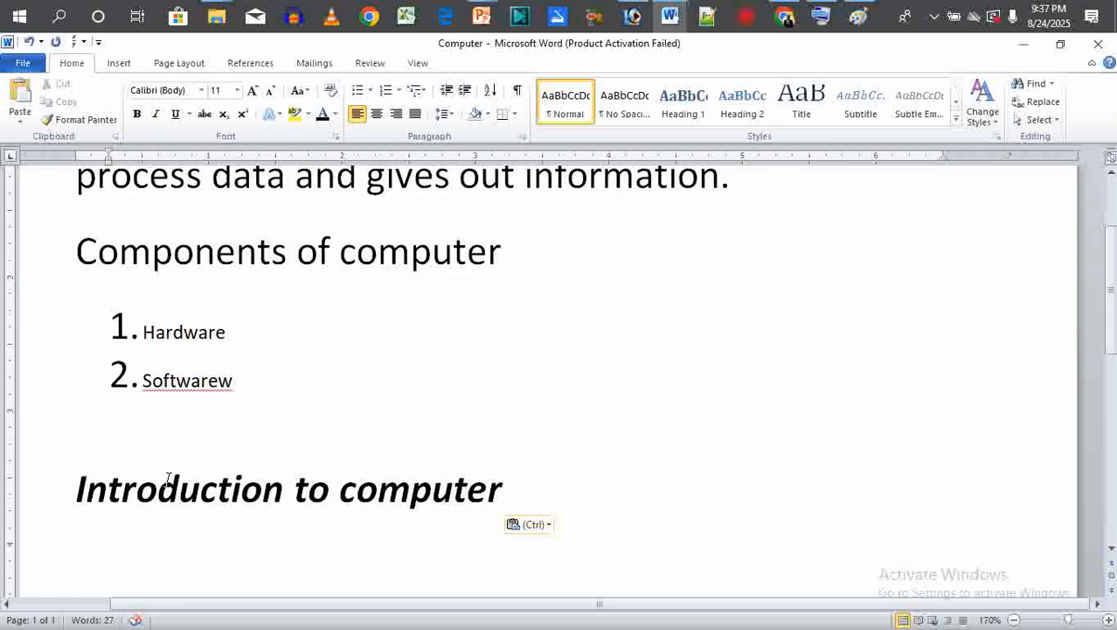
Step: Return to the slide show and advance it to the "Ctrl + D: Strike through, superscript and subscript" point
left_click(1025, 45)
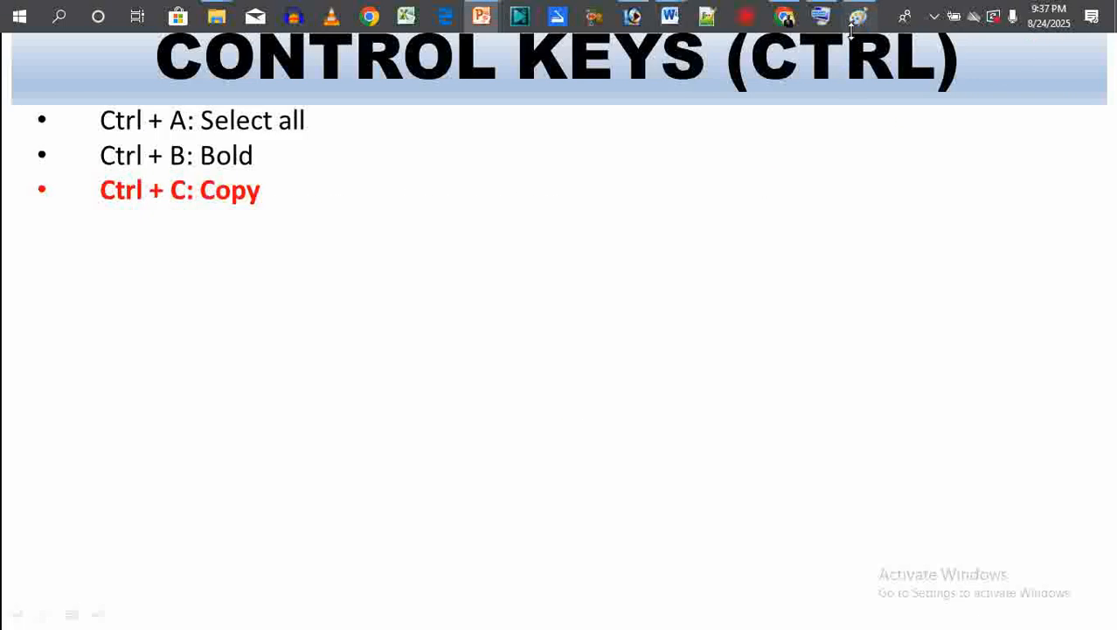
left_click(698, 165)
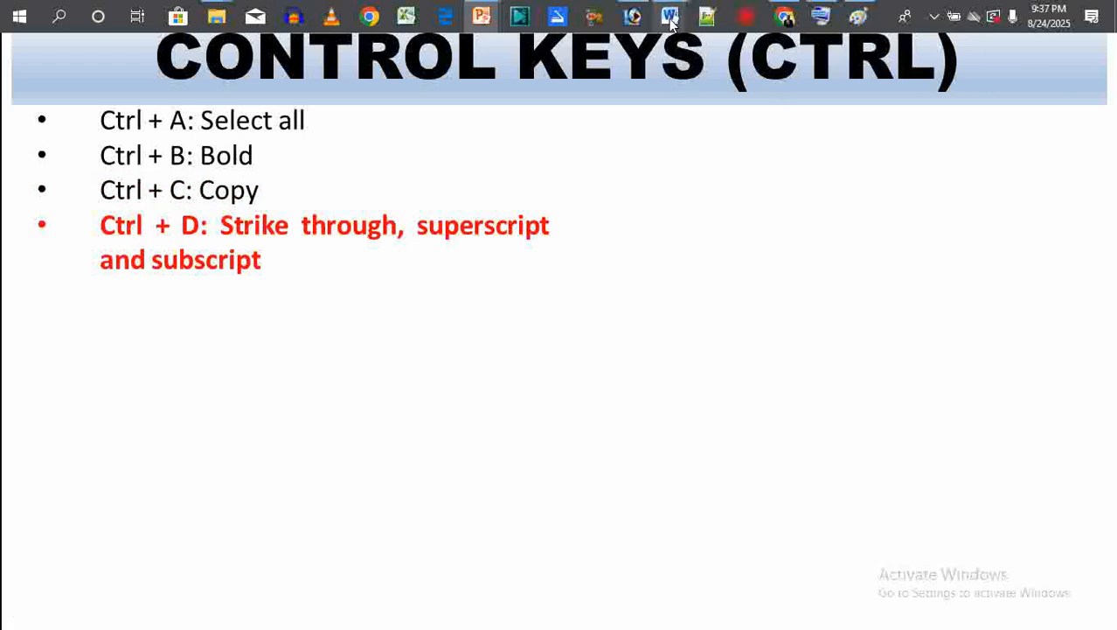
Step: Switch to the Computer document in Word and enter N200 on the line below the pasted heading
mouse_move(673, 26)
left_click(792, 100)
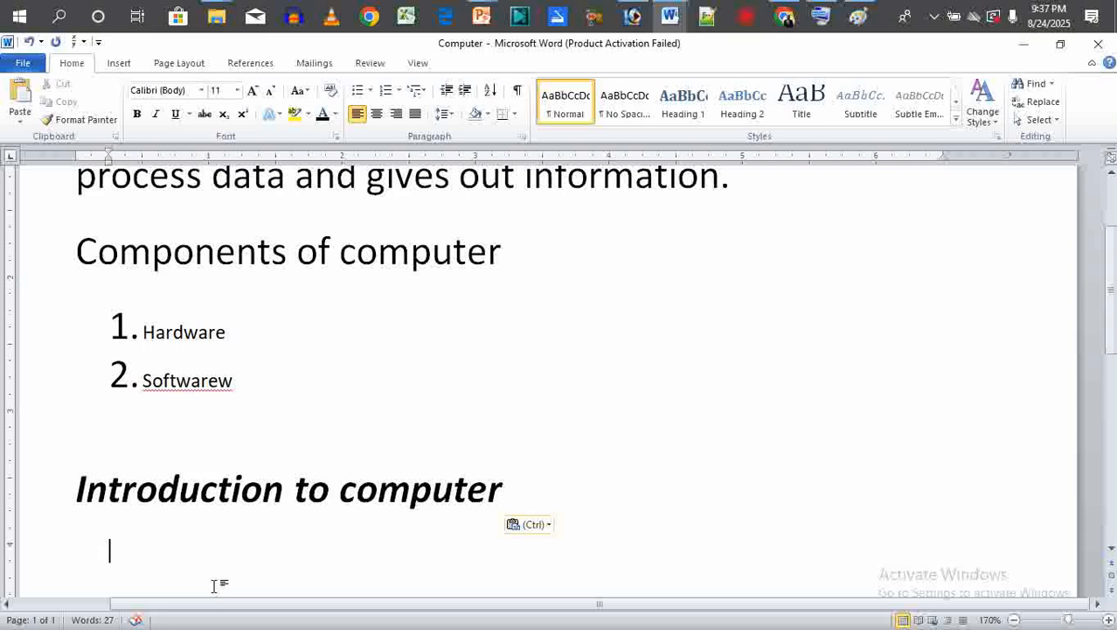
type("N200")
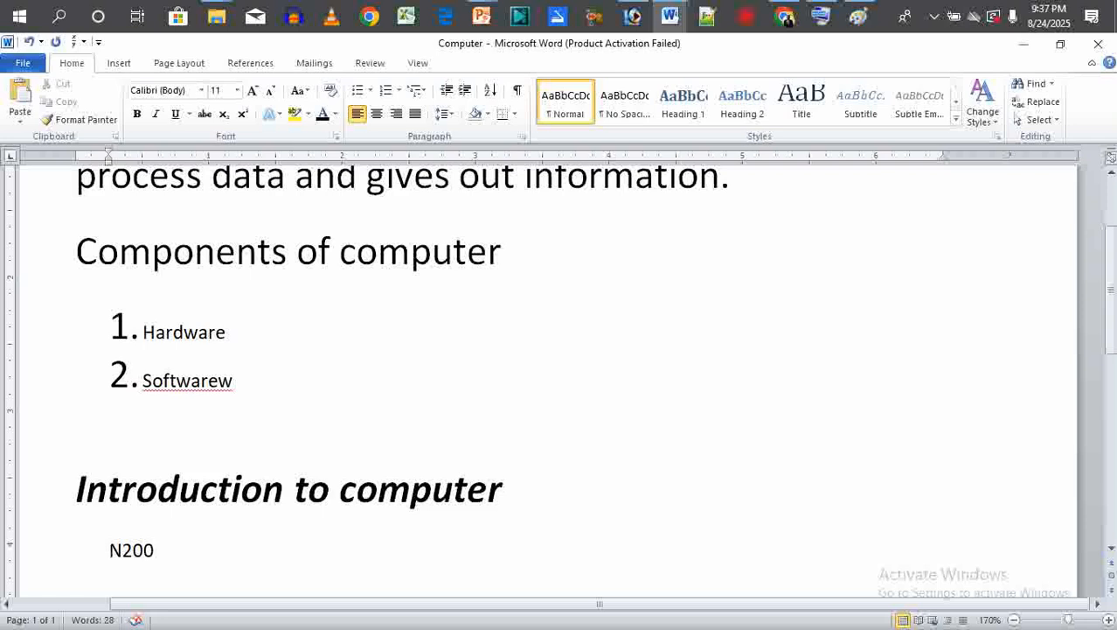
Step: Apply the Double strikethrough effect to only the letter N of N200 below the pasted heading
key("Left")
key("Left")
key("Left")
key("shift+Left")
scroll(215, 585, "up", 7, "ctrl")
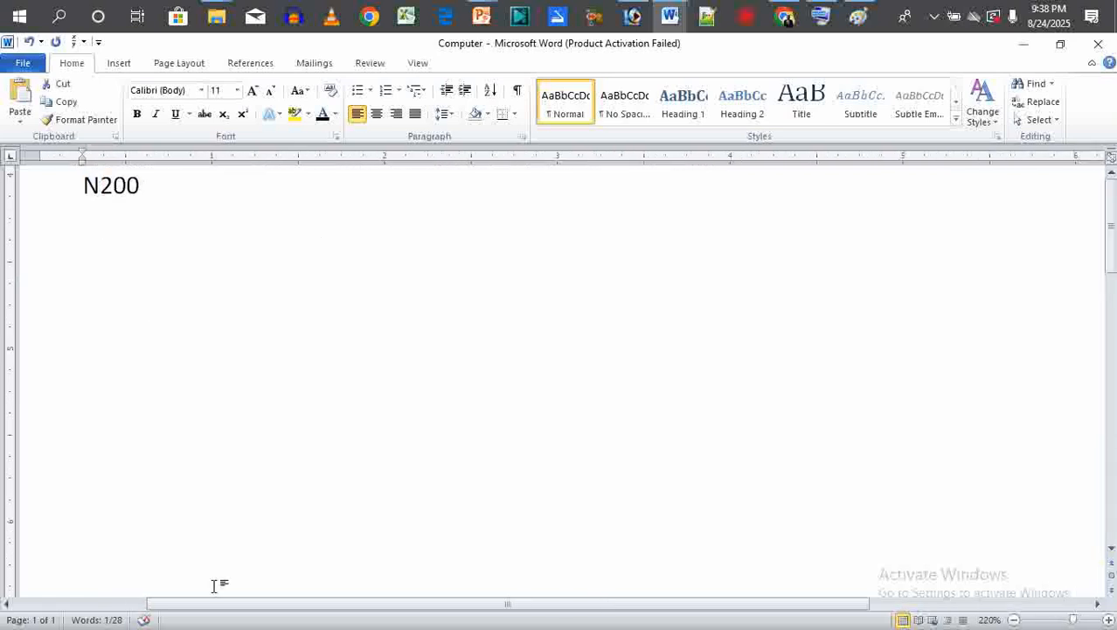
scroll(215, 585, "up", 1)
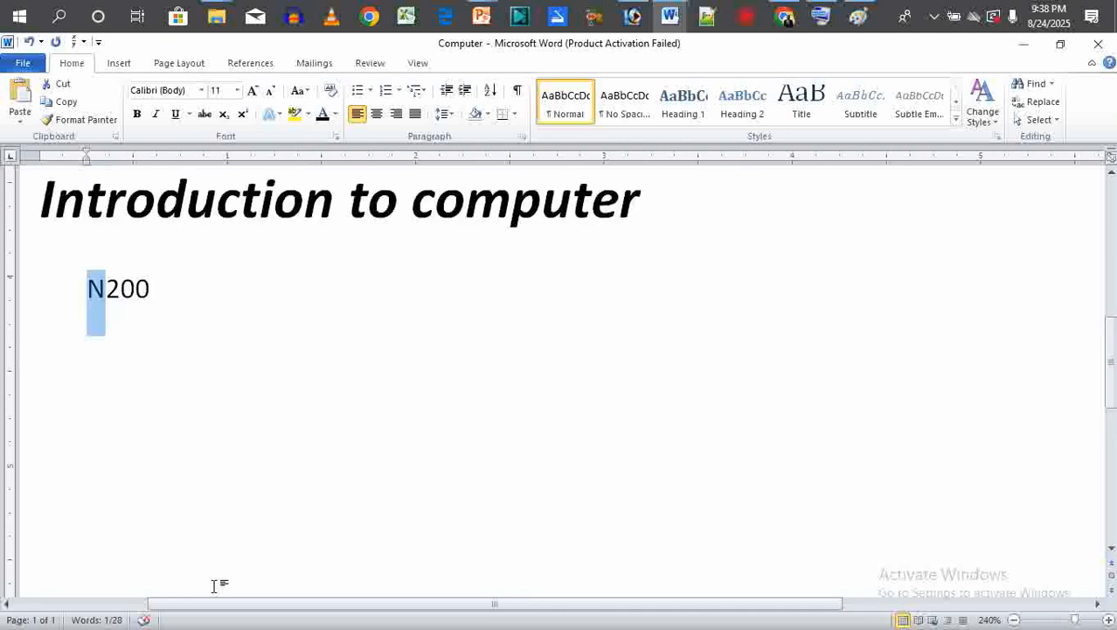
scroll(215, 585, "up", 1)
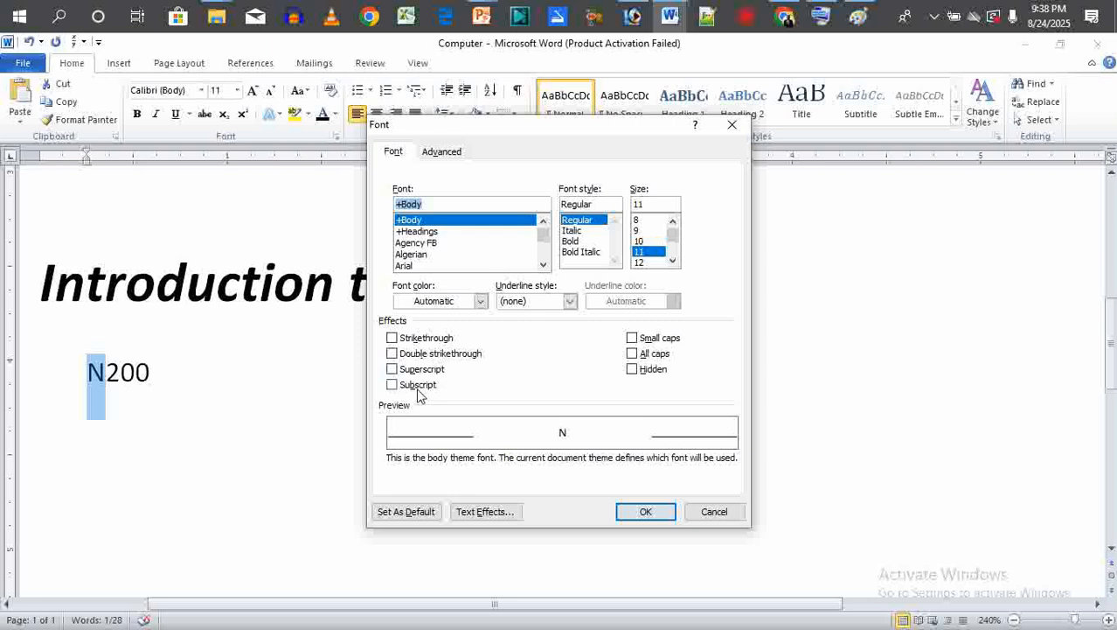
left_click(414, 343)
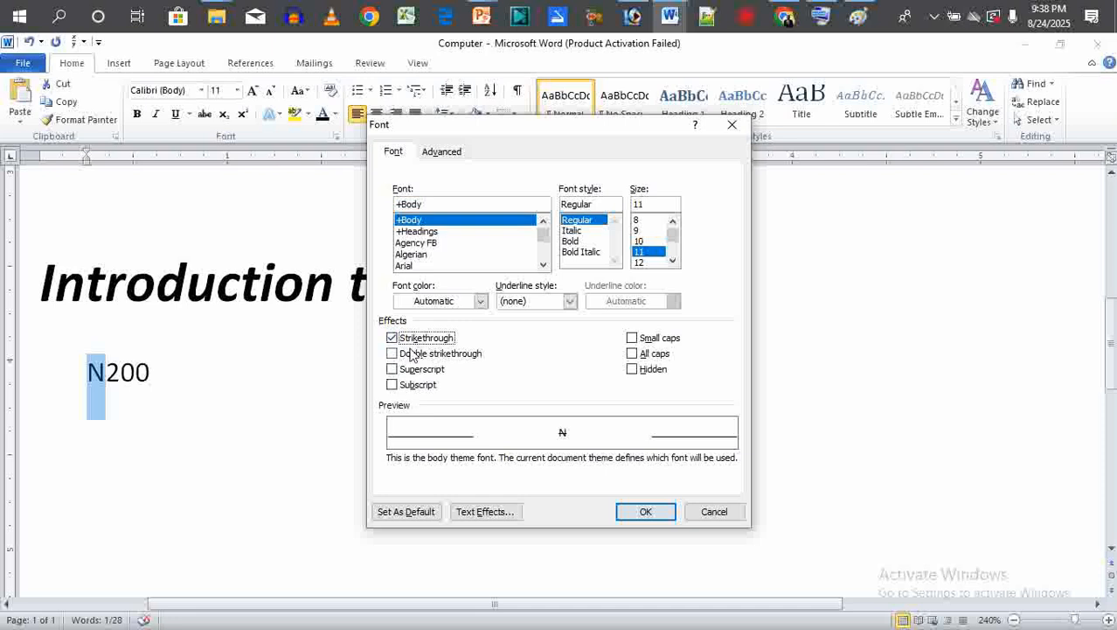
left_click(401, 359)
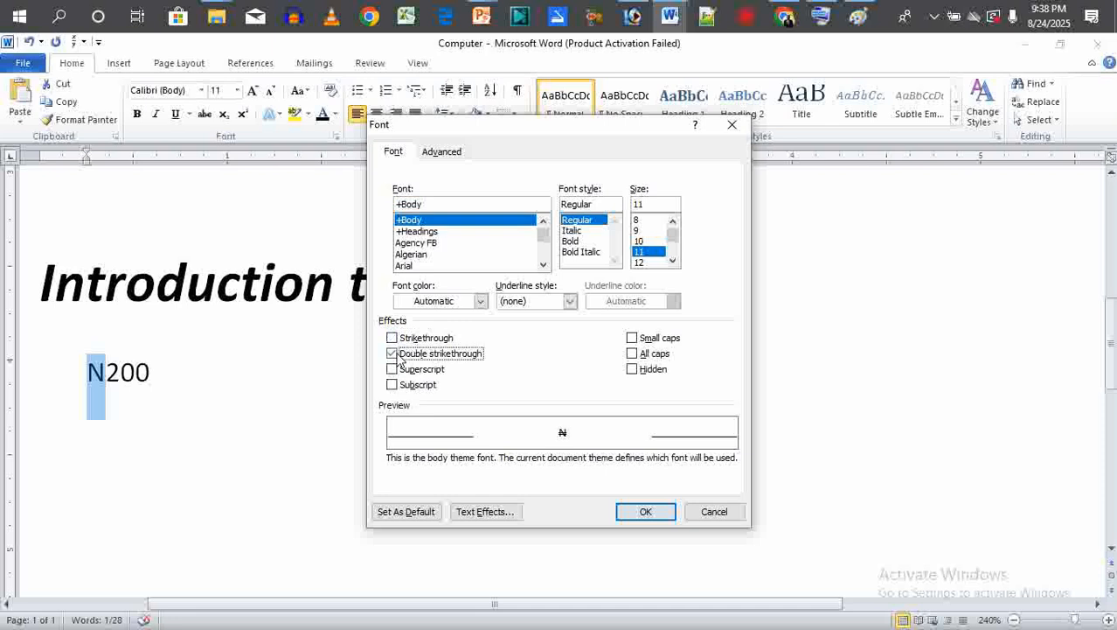
left_click(655, 511)
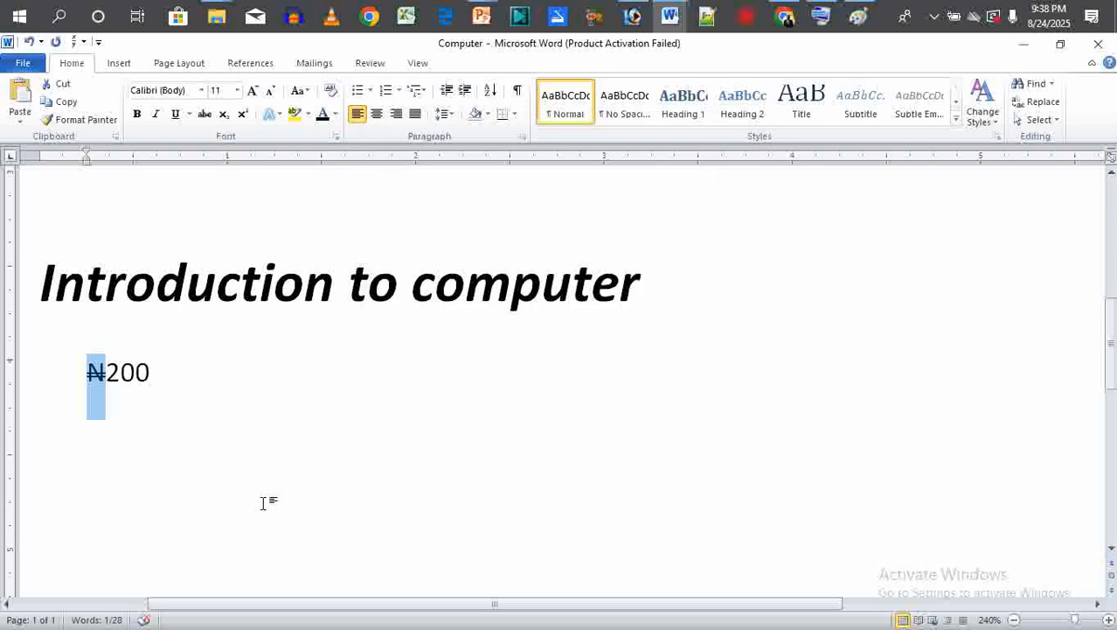
Step: Try the Superscript font effect on the last 0 of N200 and undo it
left_click(153, 375)
mouse_move(153, 374)
left_mouse_down()
mouse_move(120, 377)
mouse_move(131, 378)
left_mouse_up()
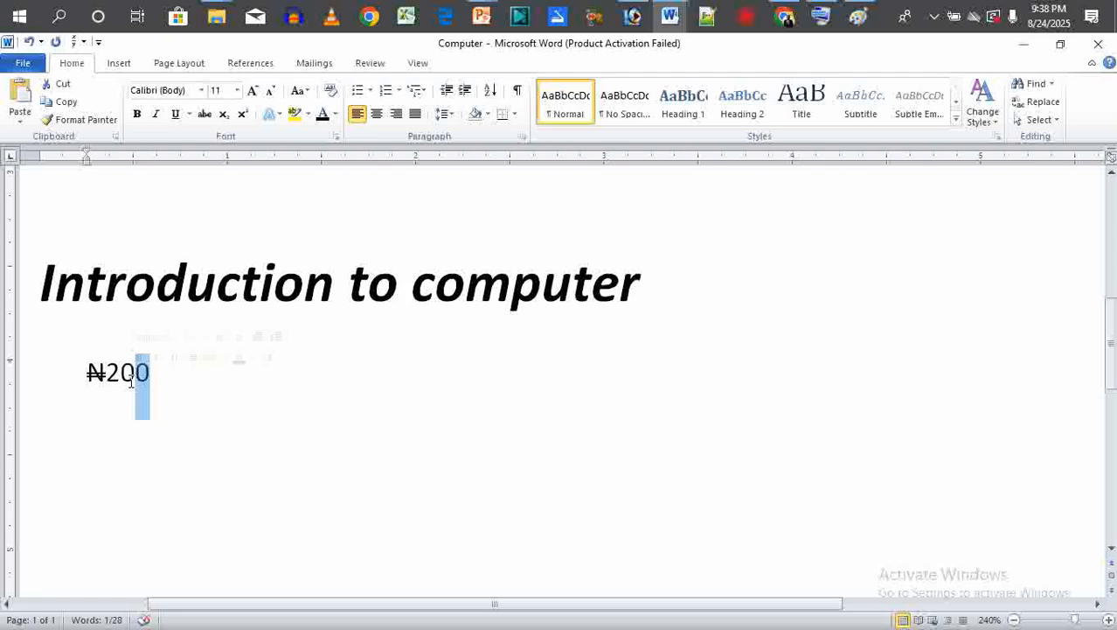
key("ctrl+d")
left_click(393, 370)
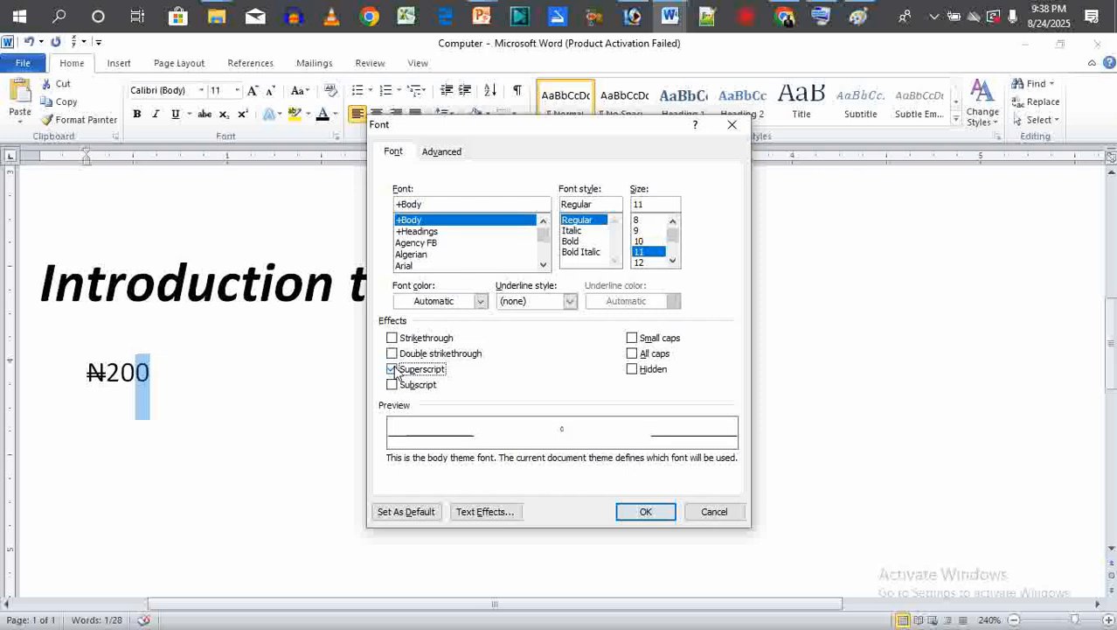
left_click(660, 511)
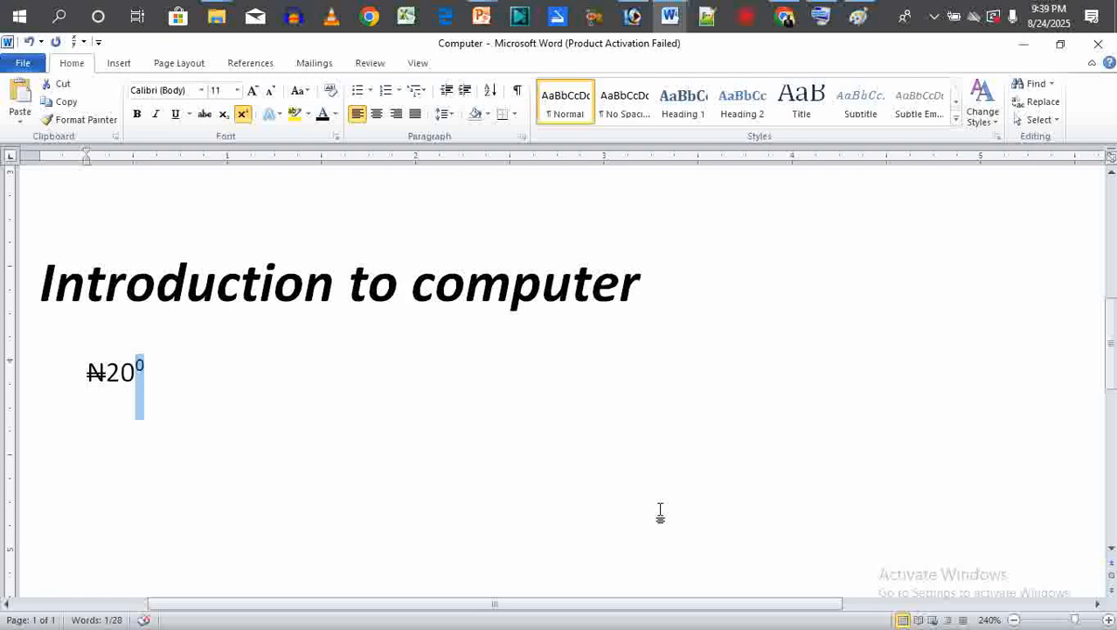
key("ctrl+z")
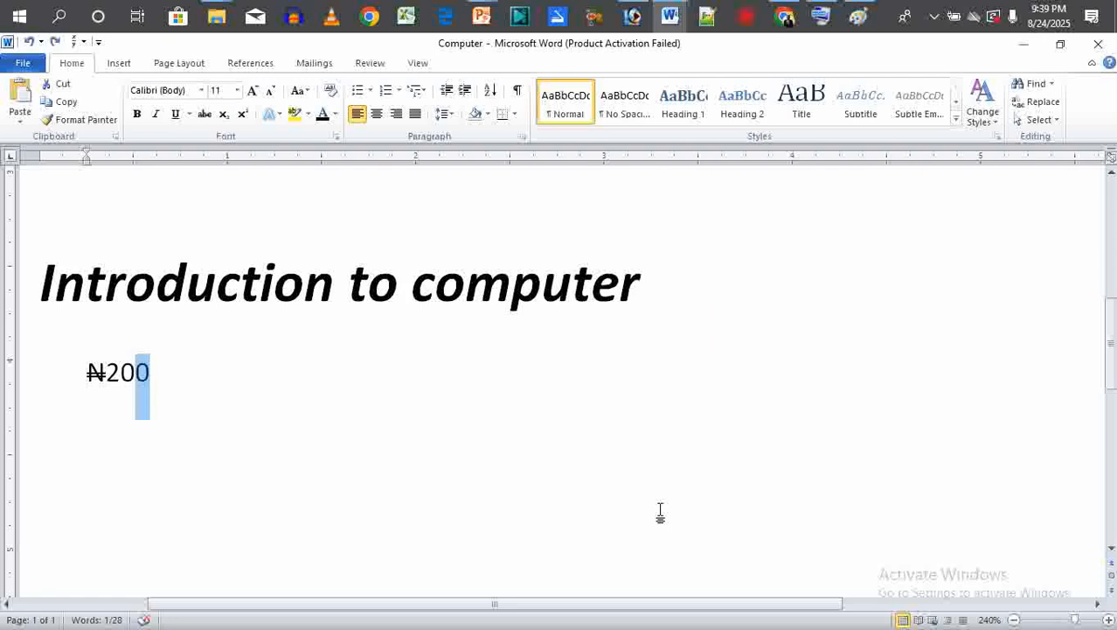
Step: Apply the Subscript font effect to the selected last 0 of N200 and return to the slide show
key("ctrl+d")
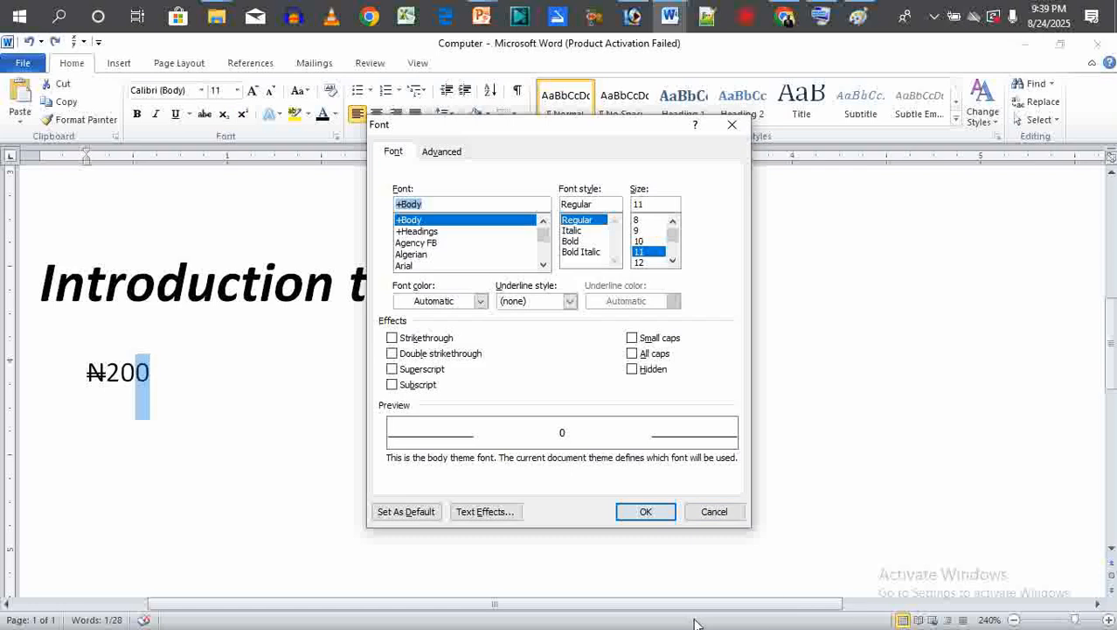
left_click(400, 386)
left_click(654, 515)
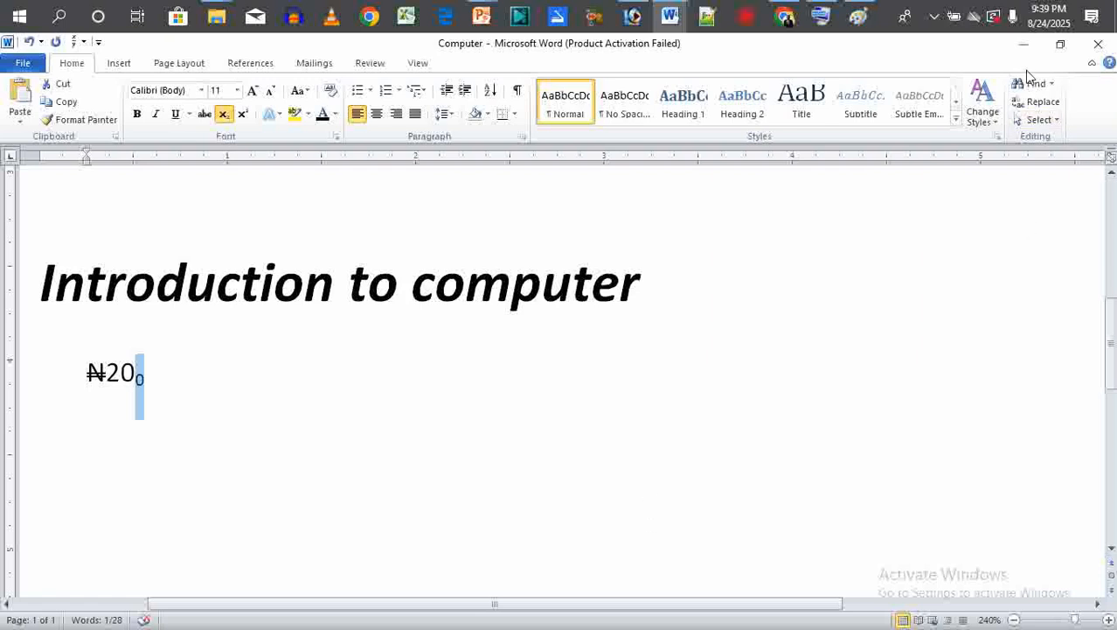
left_click(1024, 44)
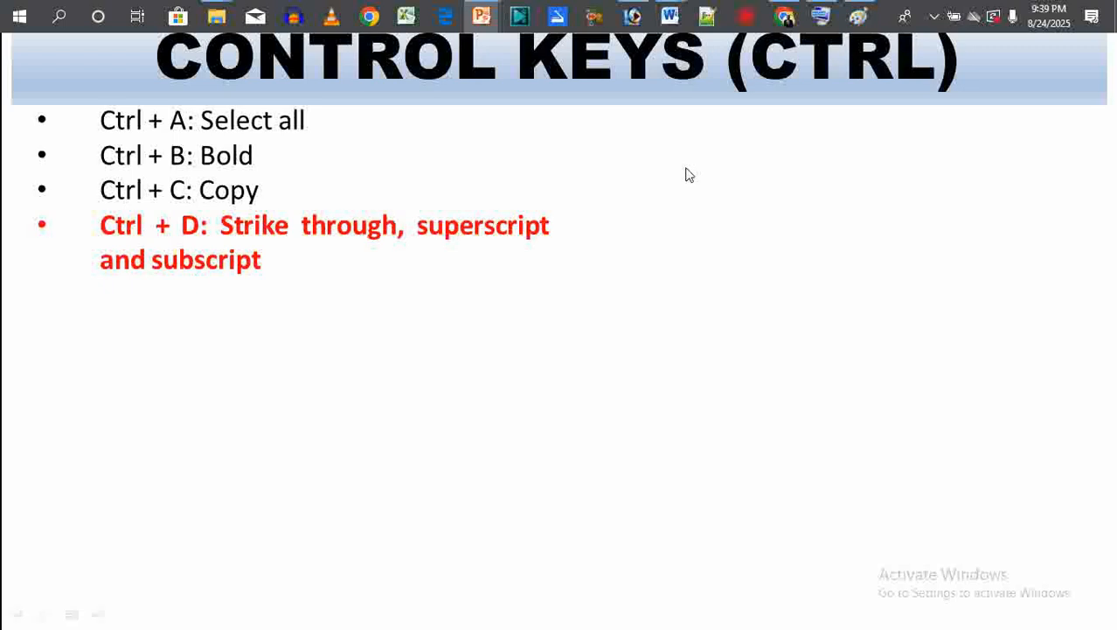
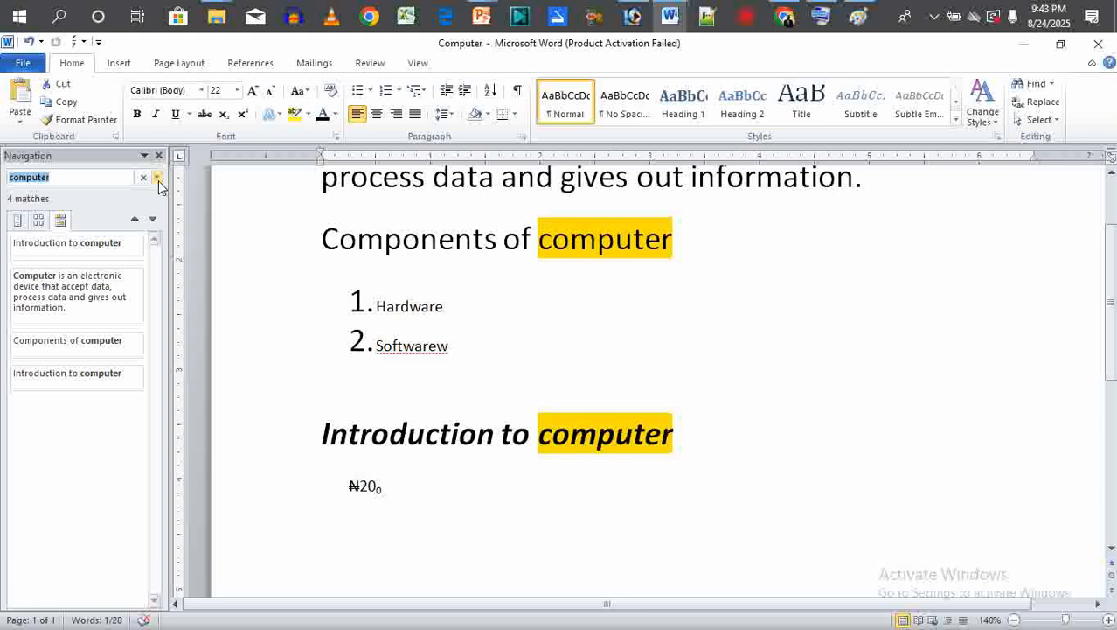
Step: Replace all occurrences of "computer" with "computers" throughout the document and close Find and Replace
left_click(157, 179)
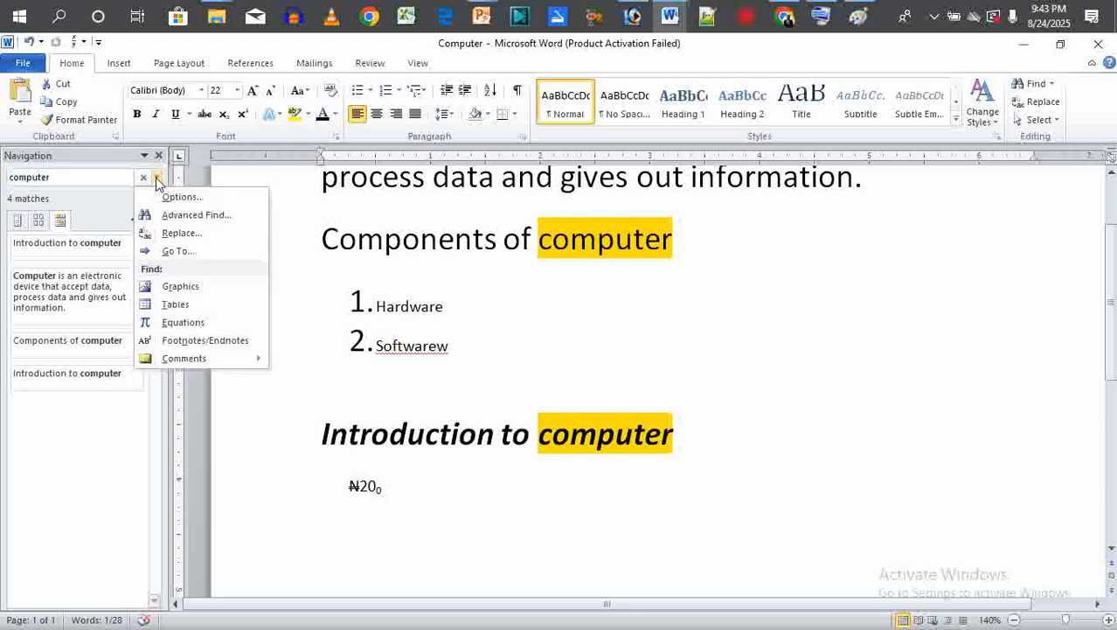
left_click(218, 241)
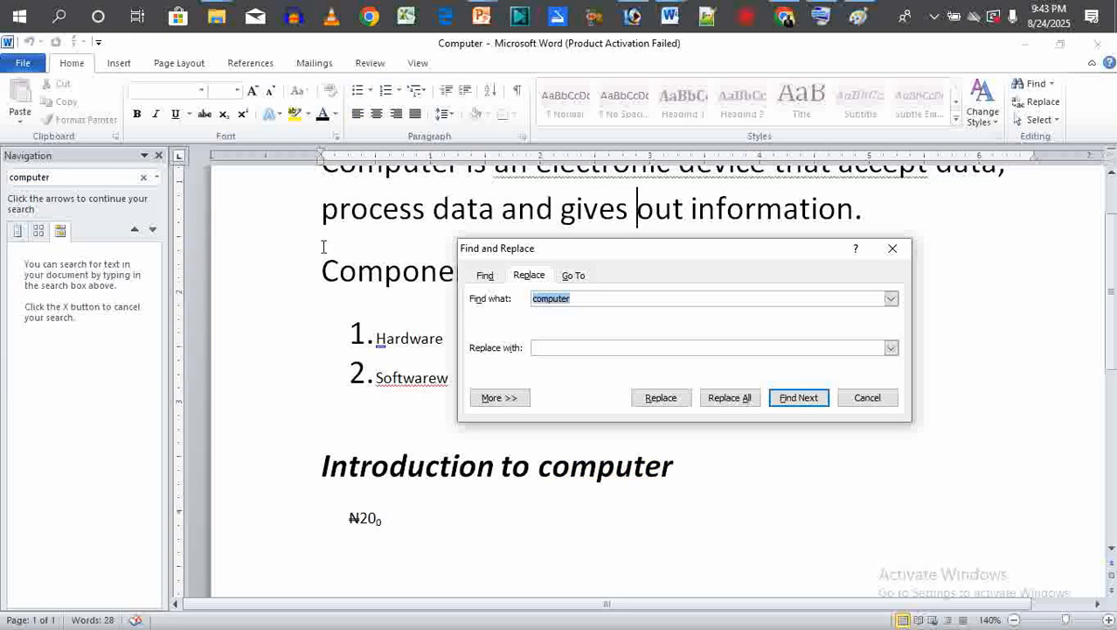
left_click(582, 299)
left_click(559, 348)
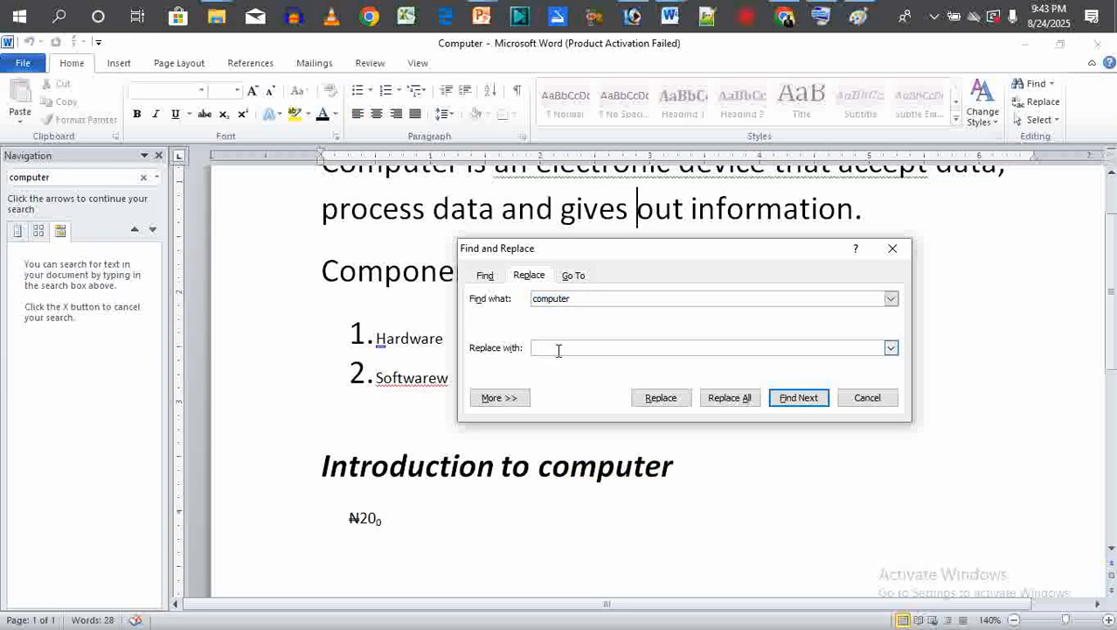
type("computers")
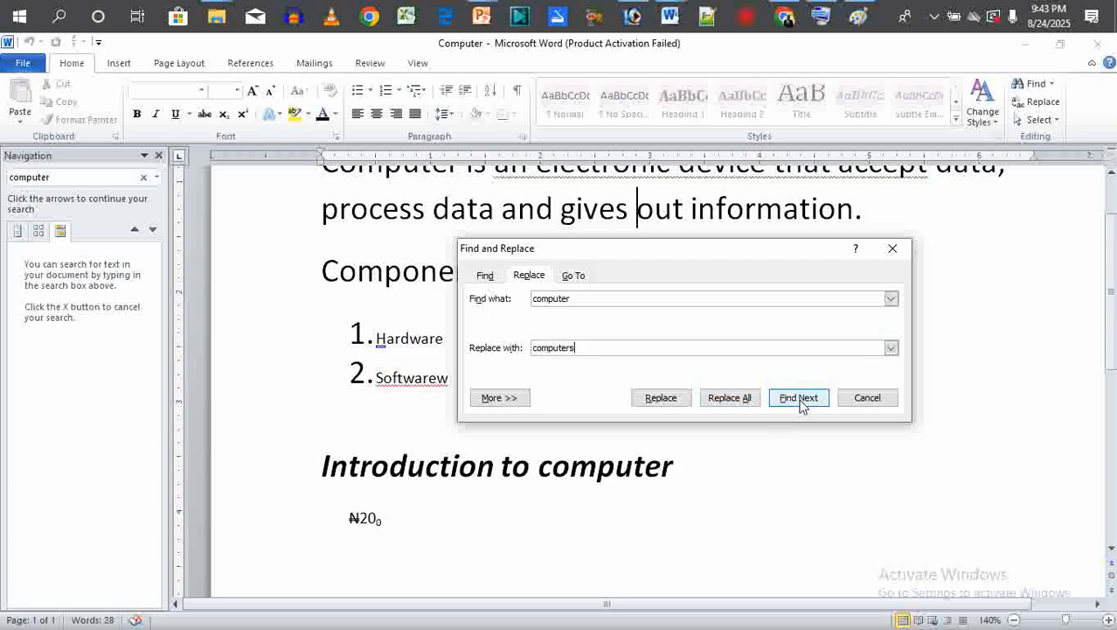
left_click(730, 400)
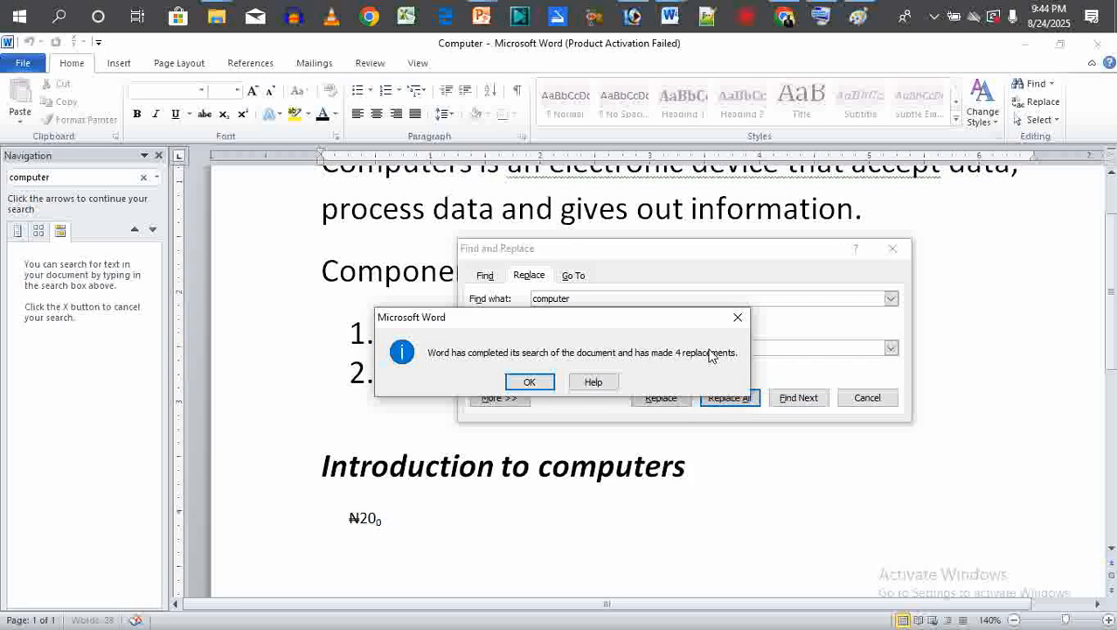
left_click(536, 384)
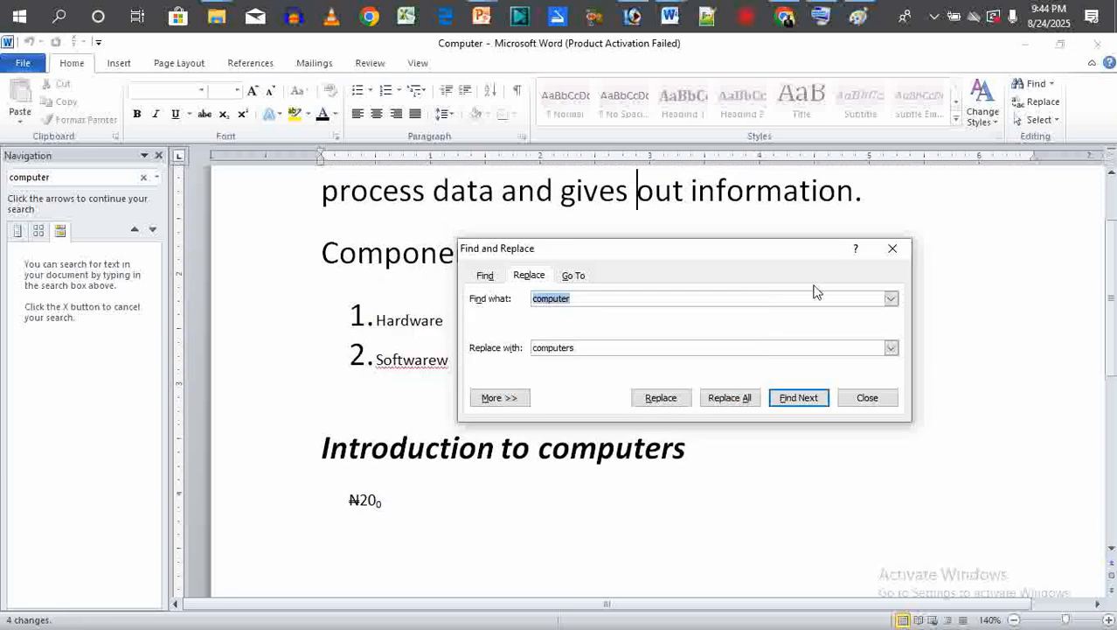
left_click(893, 249)
Step: Advance the slide show to the "Ctrl + I: Italic" point and switch back to the Computer document in Word
left_click(1024, 45)
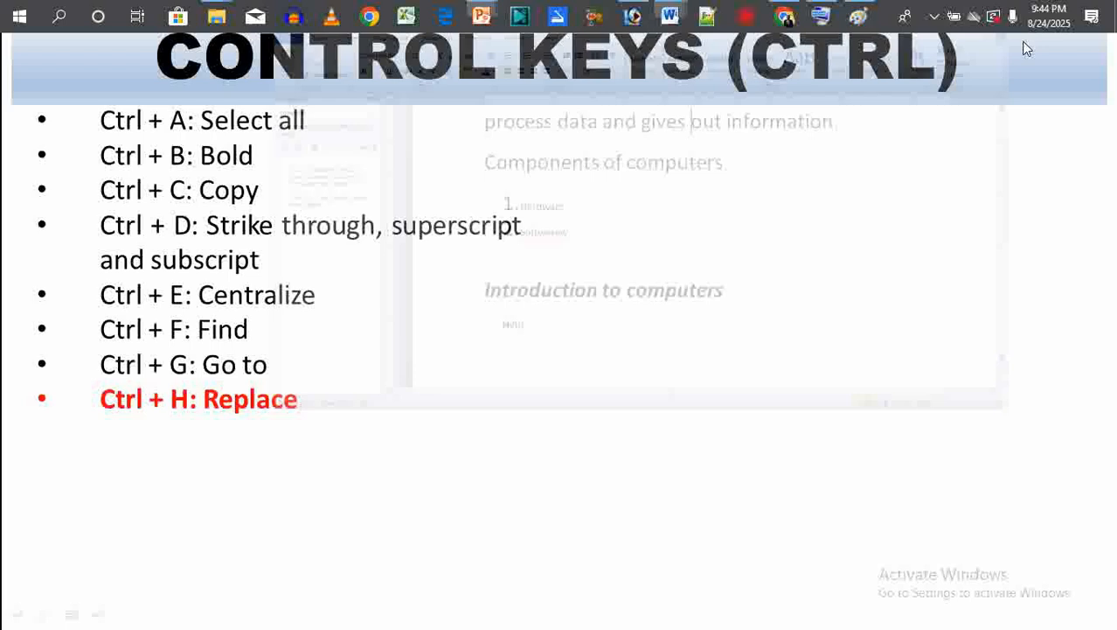
left_click(578, 382)
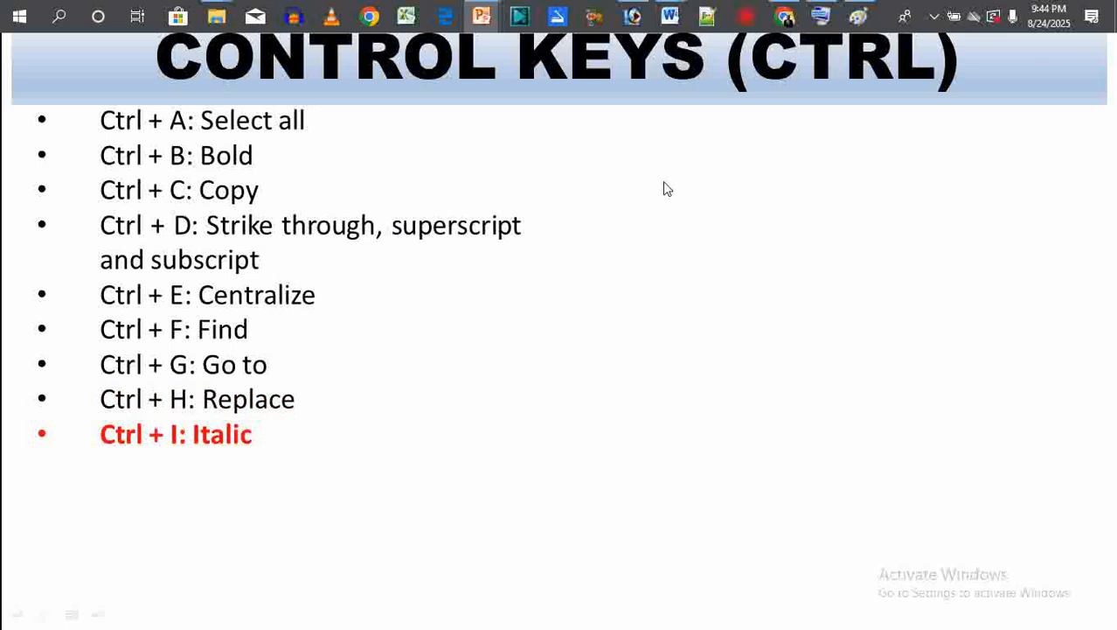
mouse_move(671, 18)
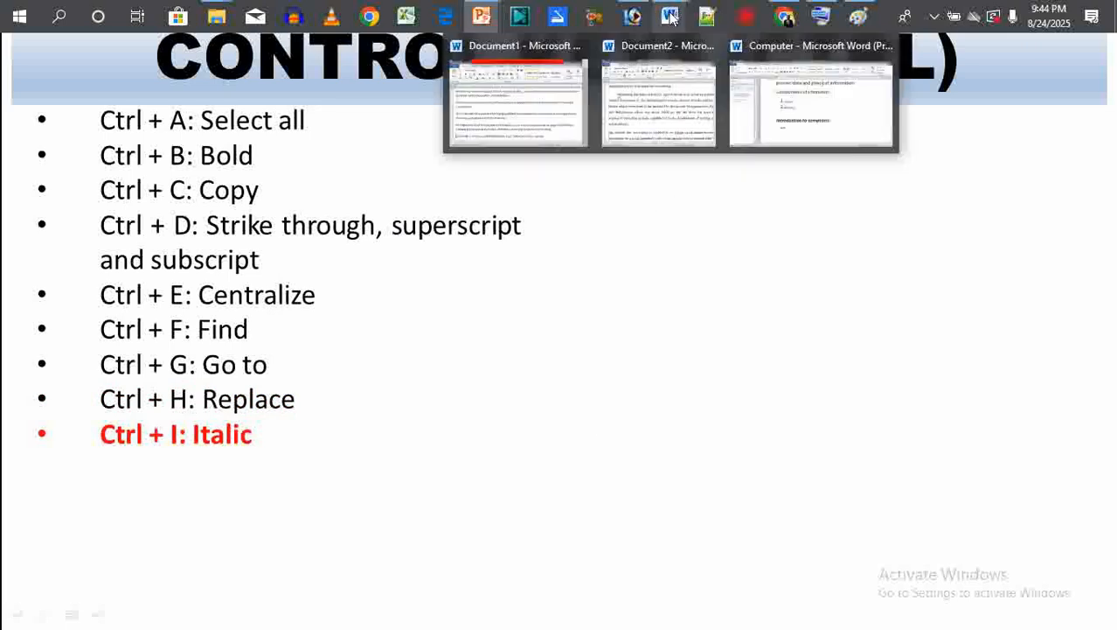
left_click(806, 118)
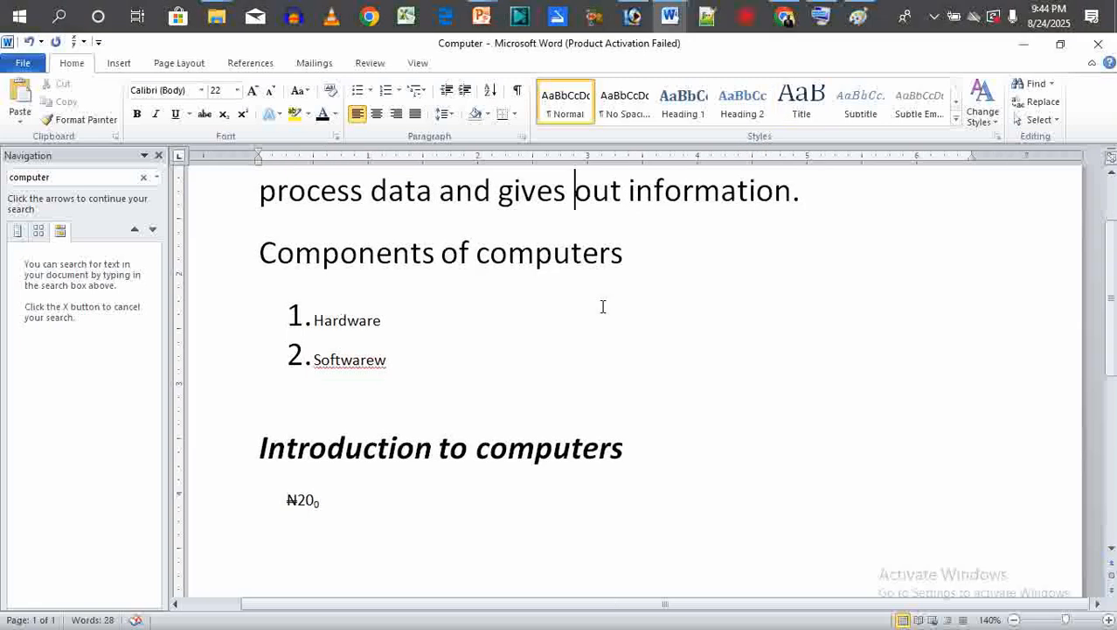
Step: Italicize the line "Components of computers", toggling the italic off and on again once
scroll(603, 306, "up", 2)
scroll(532, 374, "down", 3)
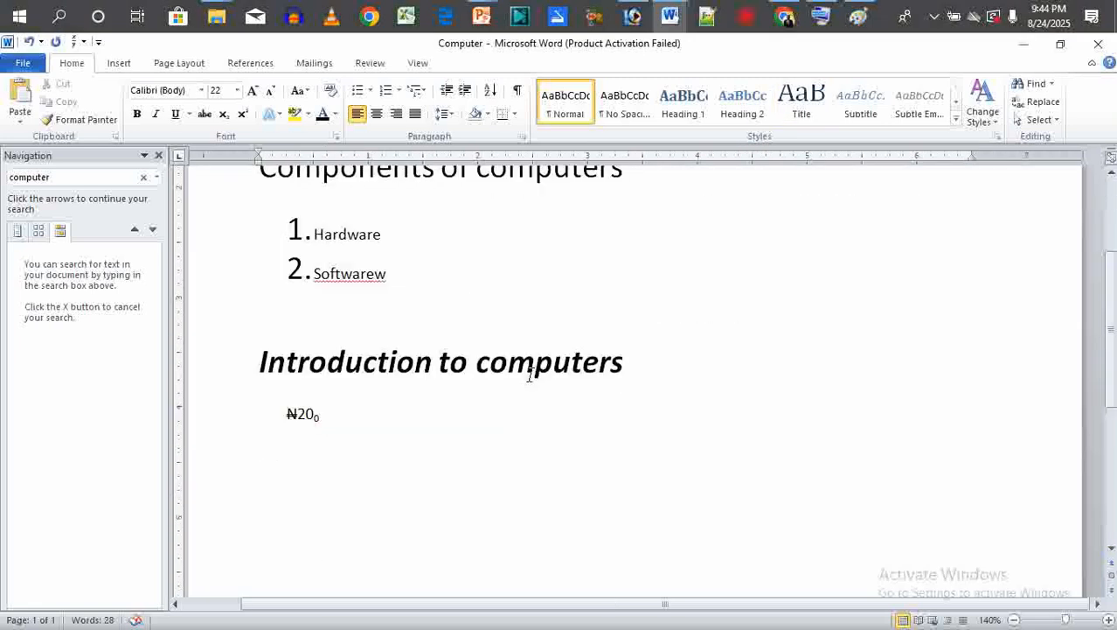
scroll(532, 374, "up", 3)
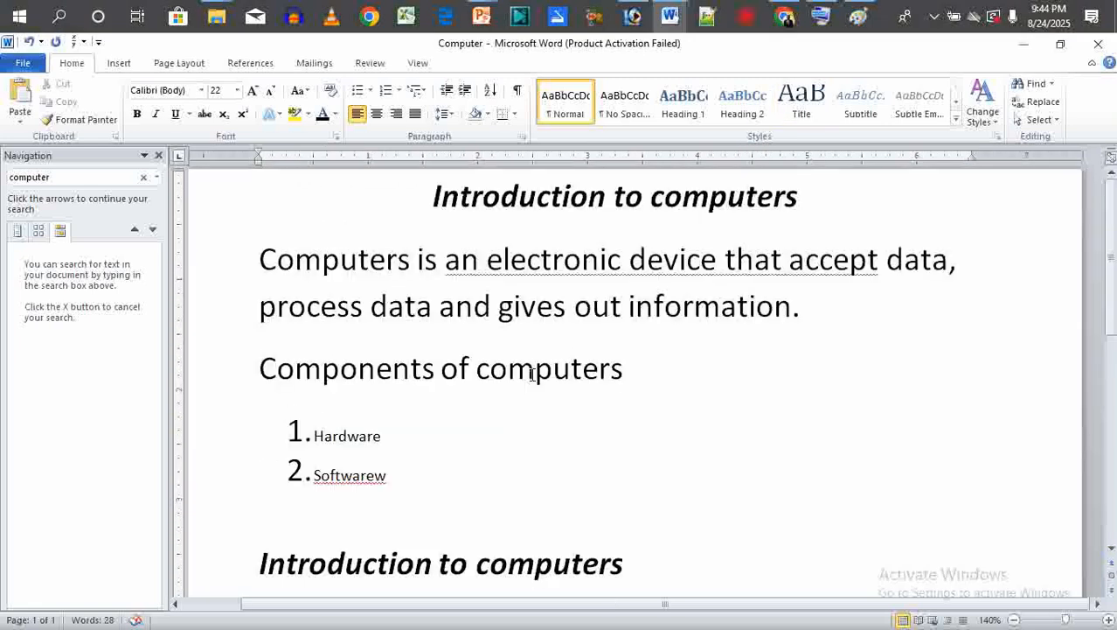
left_click(504, 194)
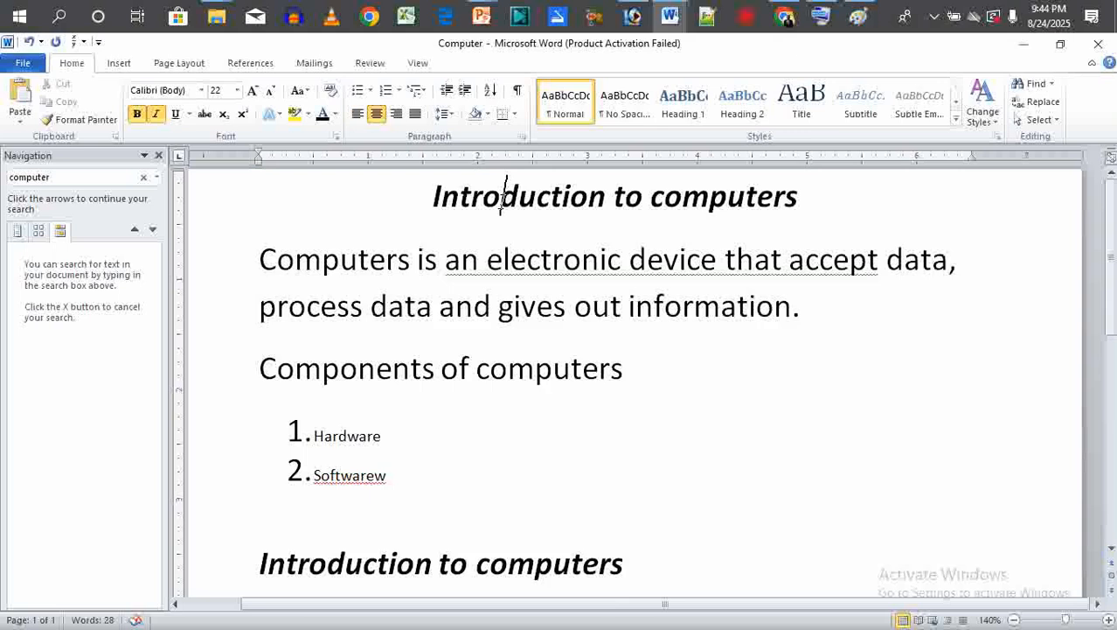
double_click(432, 206)
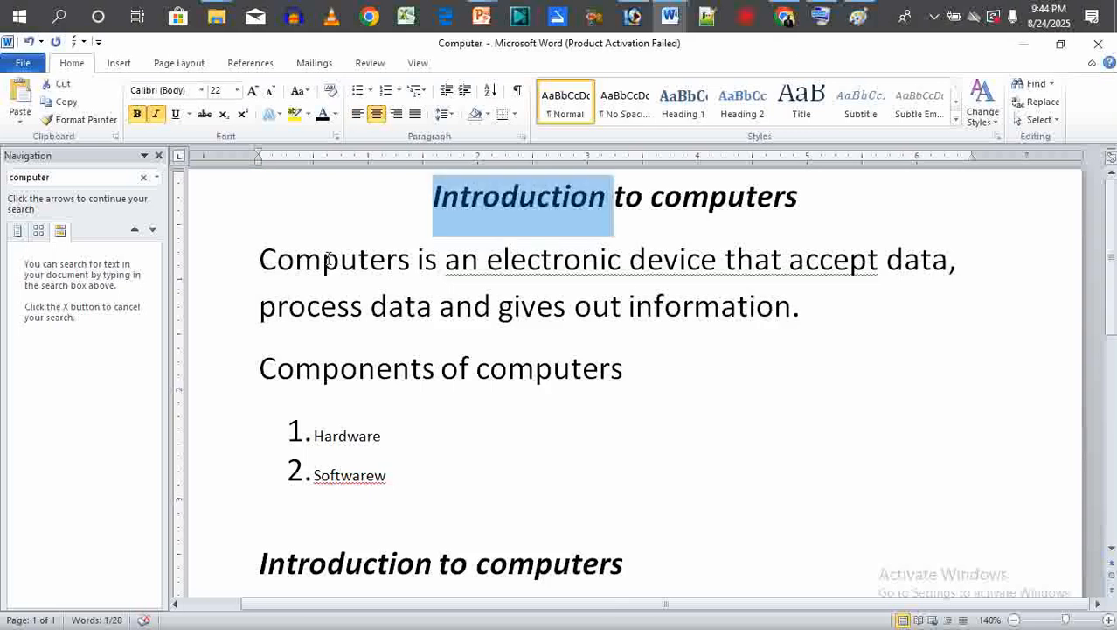
left_click(257, 371)
left_click_drag(257, 371, 633, 366)
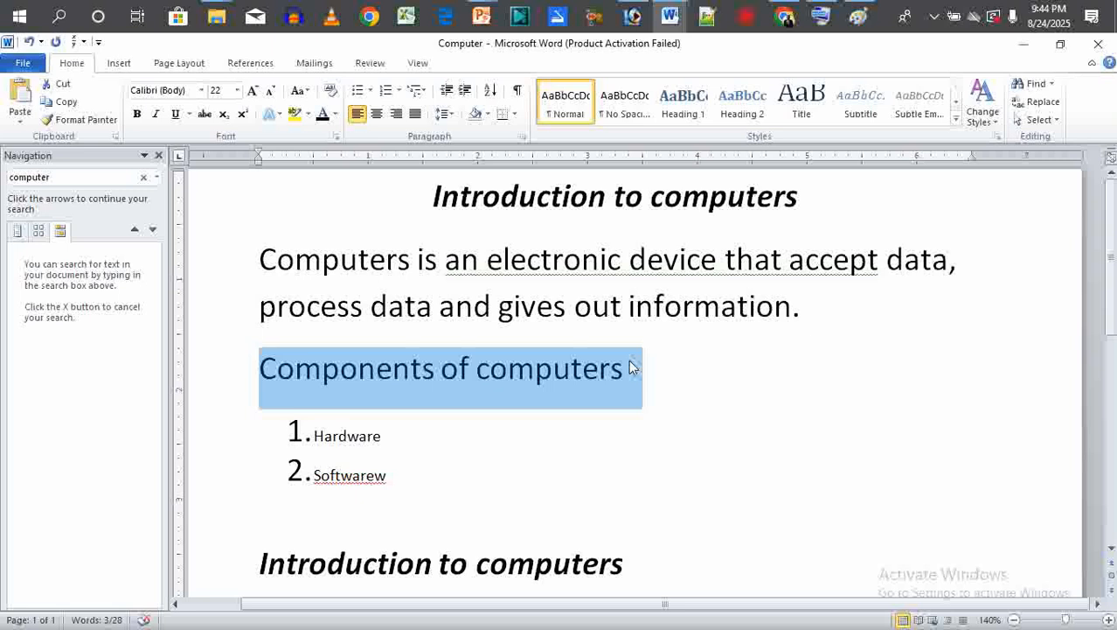
key("ctrl+i")
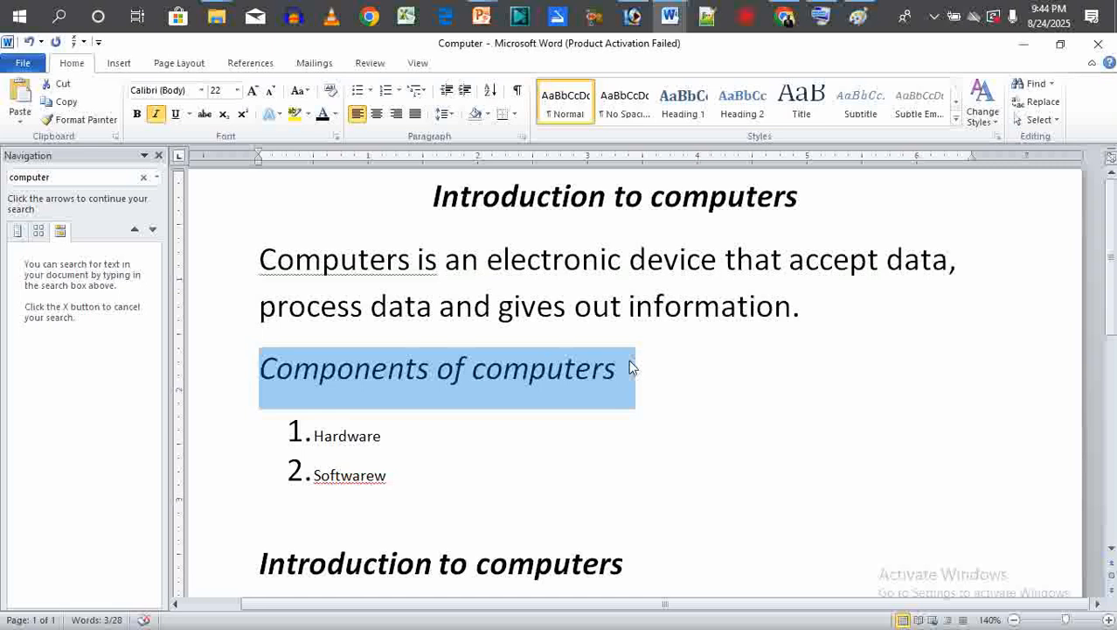
key("ctrl+i")
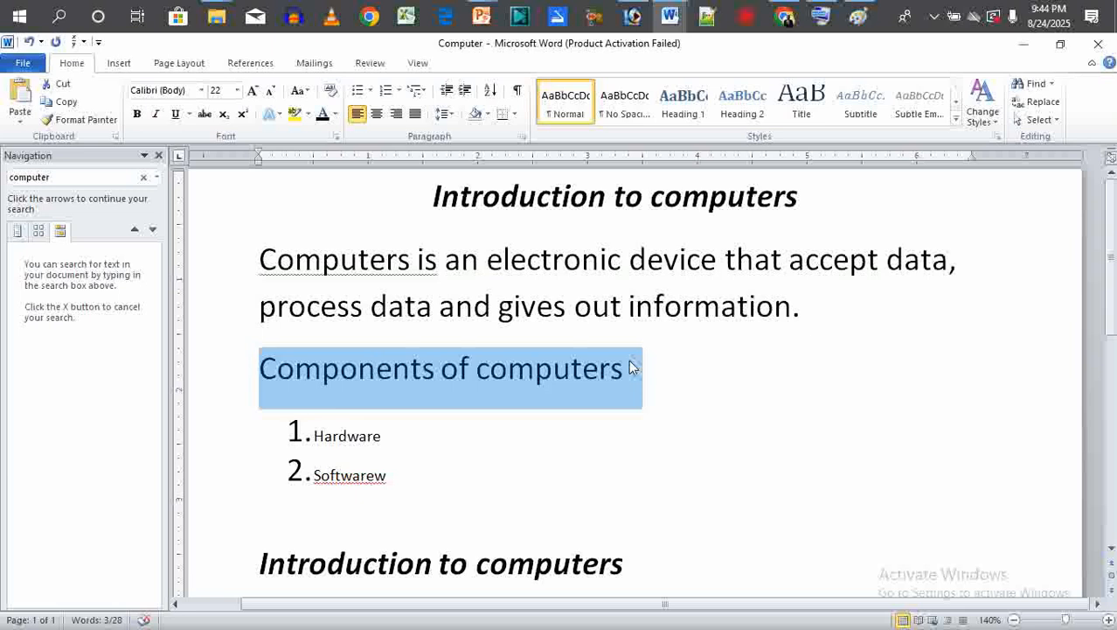
key("ctrl+i")
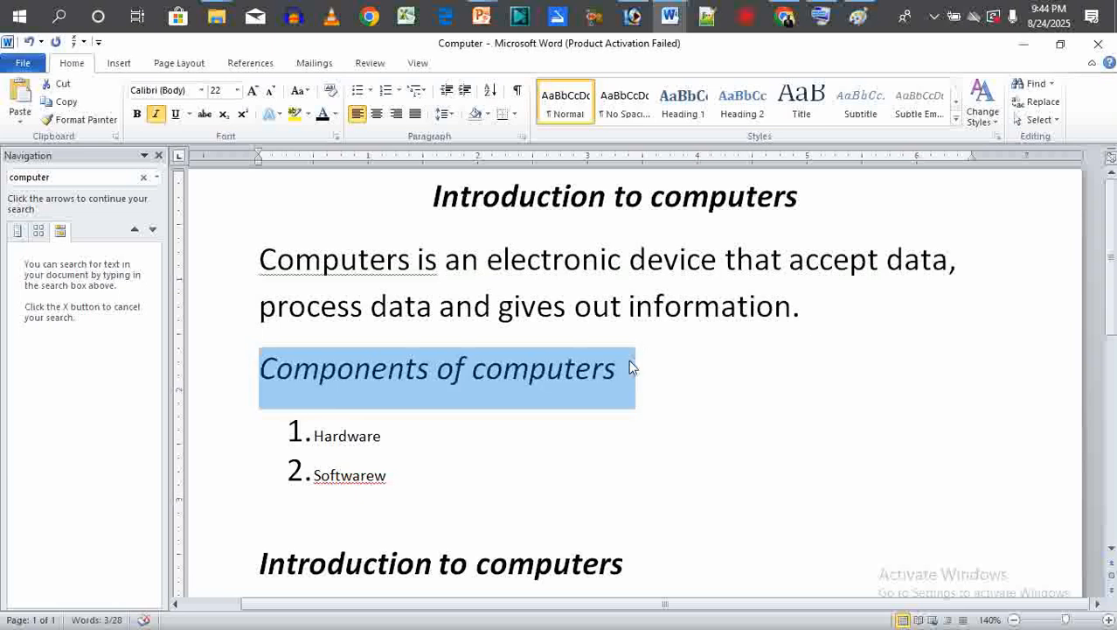
Step: Advance the slide show to the "Ctrl + J: Justification" point and switch back to the Computer document in Word
left_click(1031, 43)
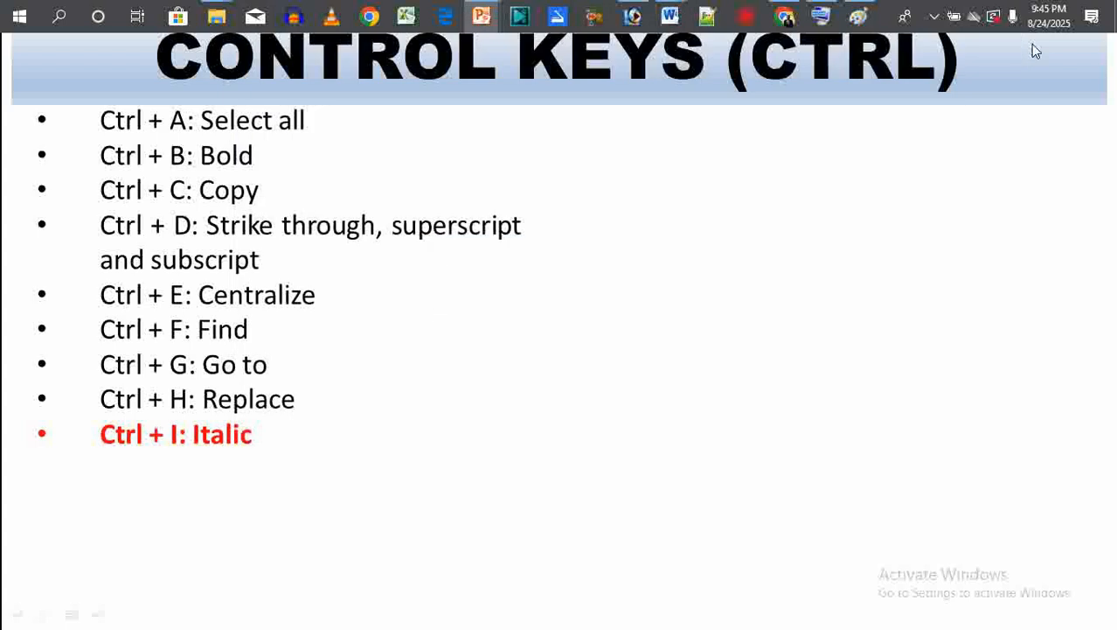
left_click(406, 385)
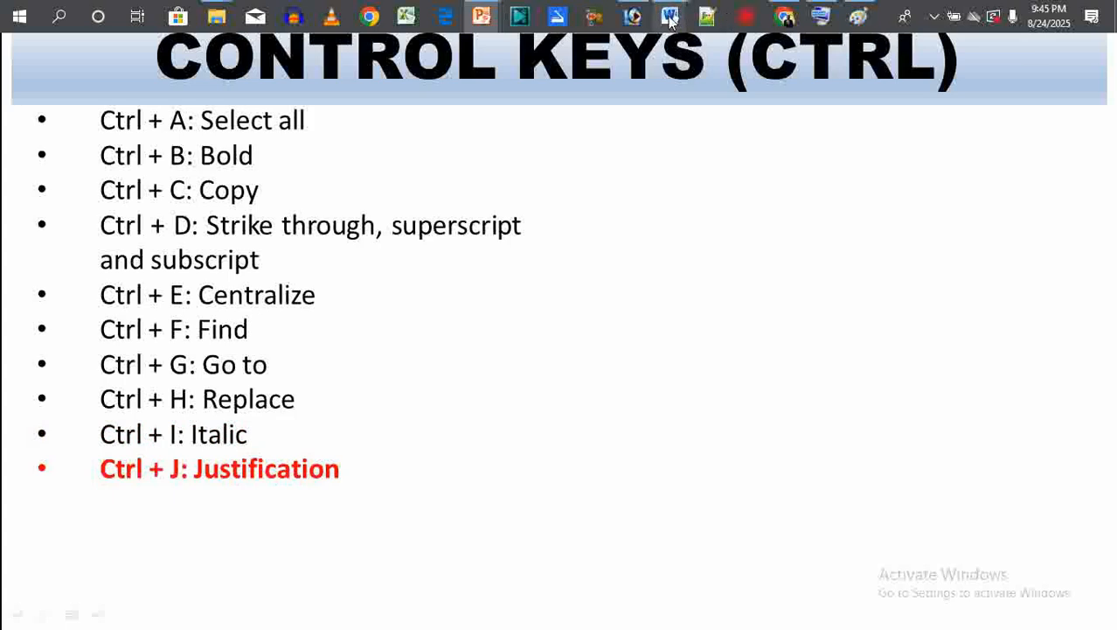
mouse_move(677, 24)
left_click(833, 116)
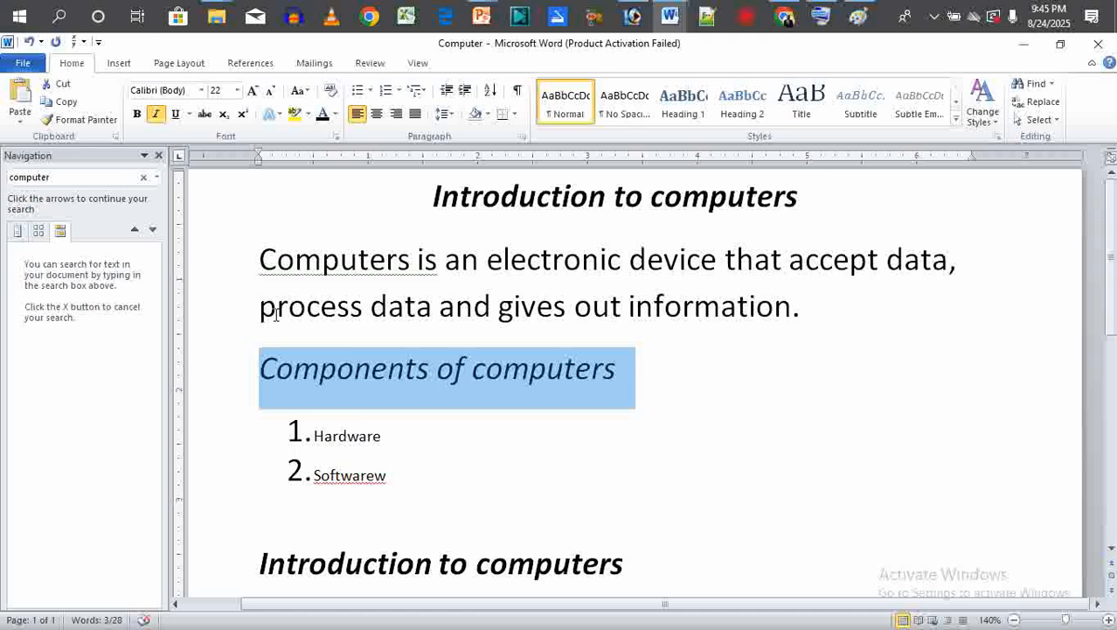
left_click_drag(259, 258, 835, 318)
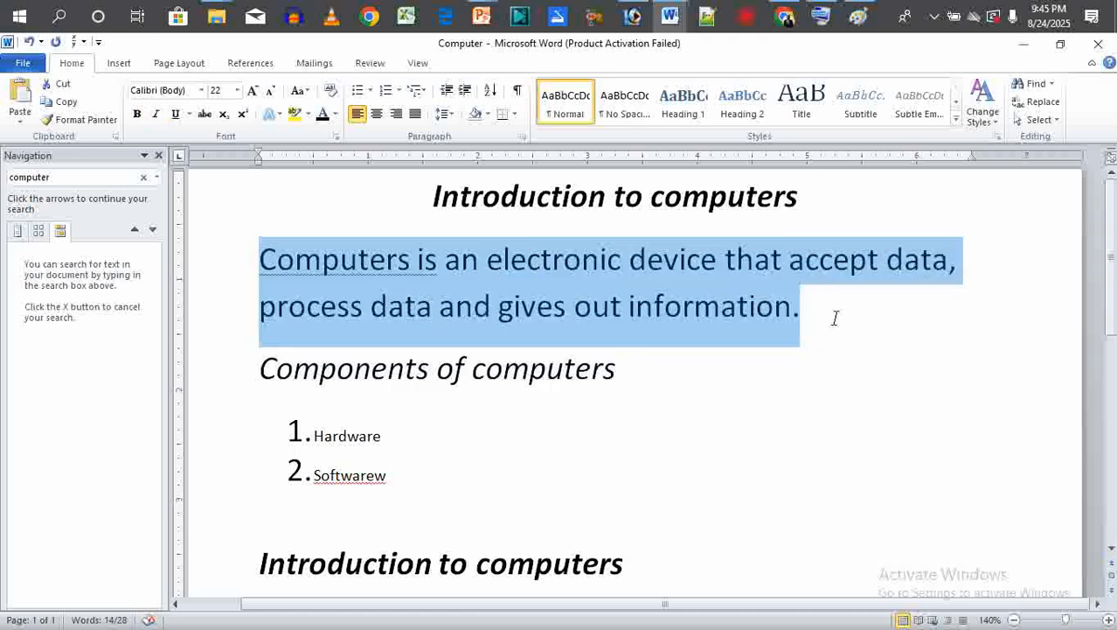
left_click(835, 318)
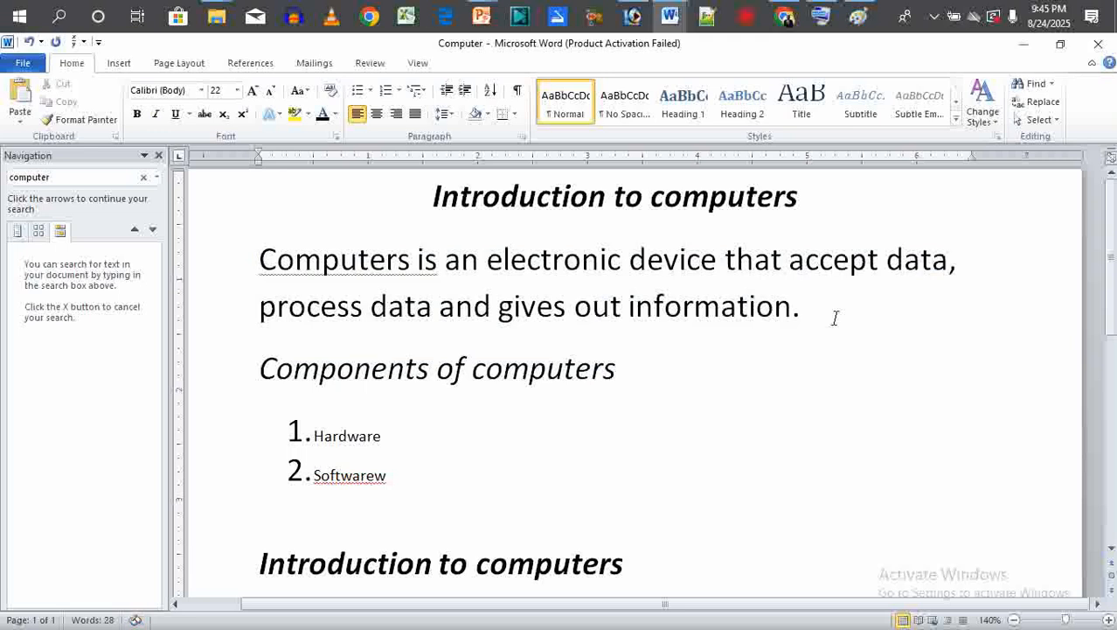
type("Introduction to computer")
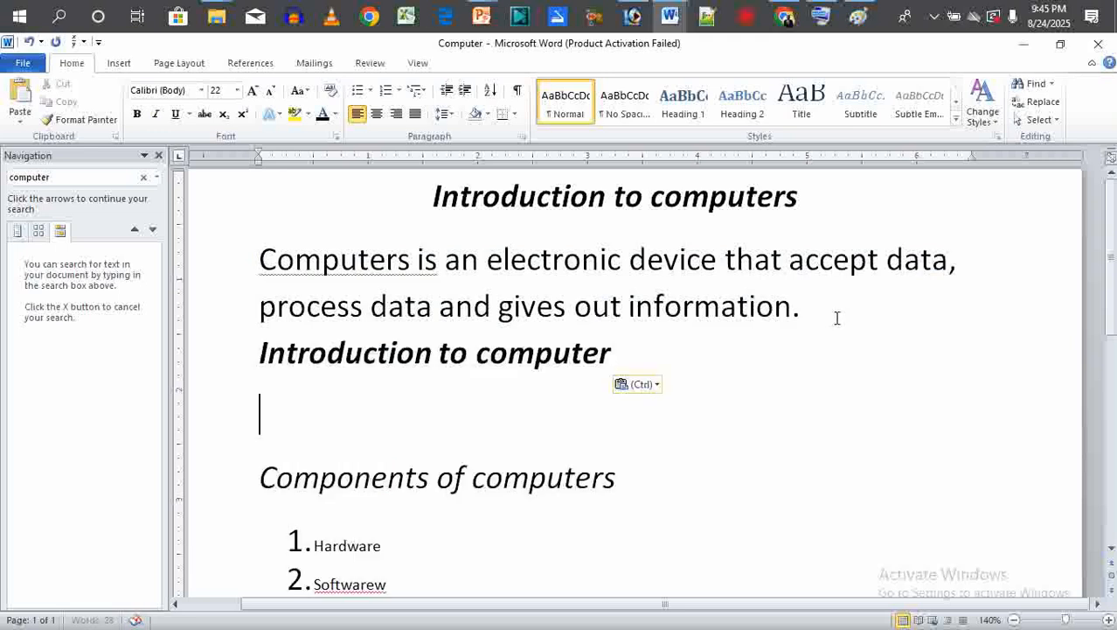
type("Introduction to computer")
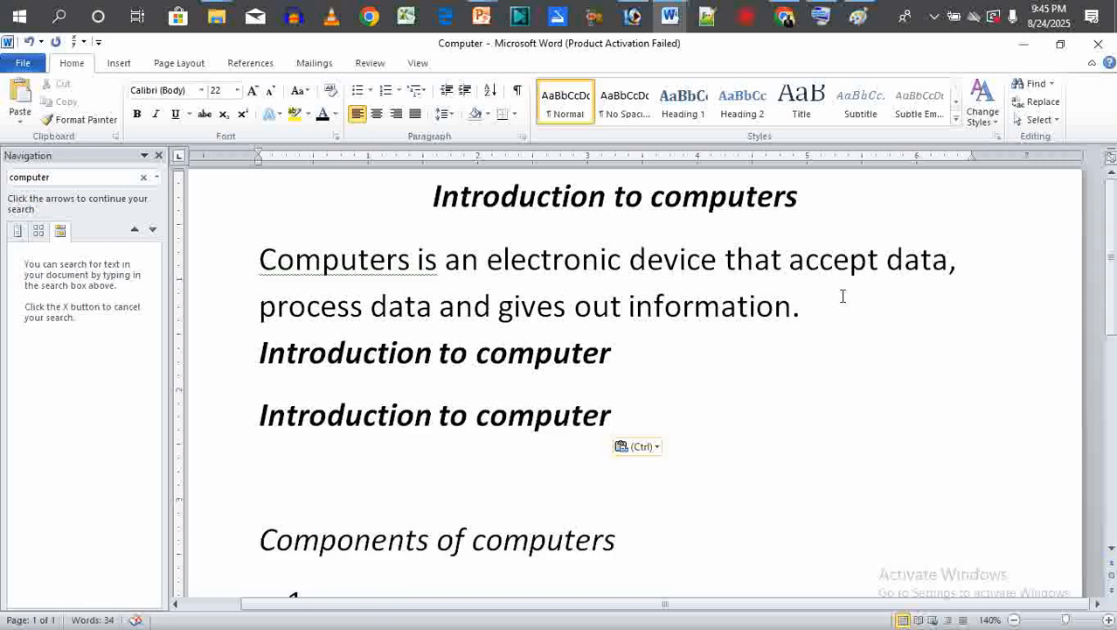
key("ctrl+z")
key("ctrl+z")
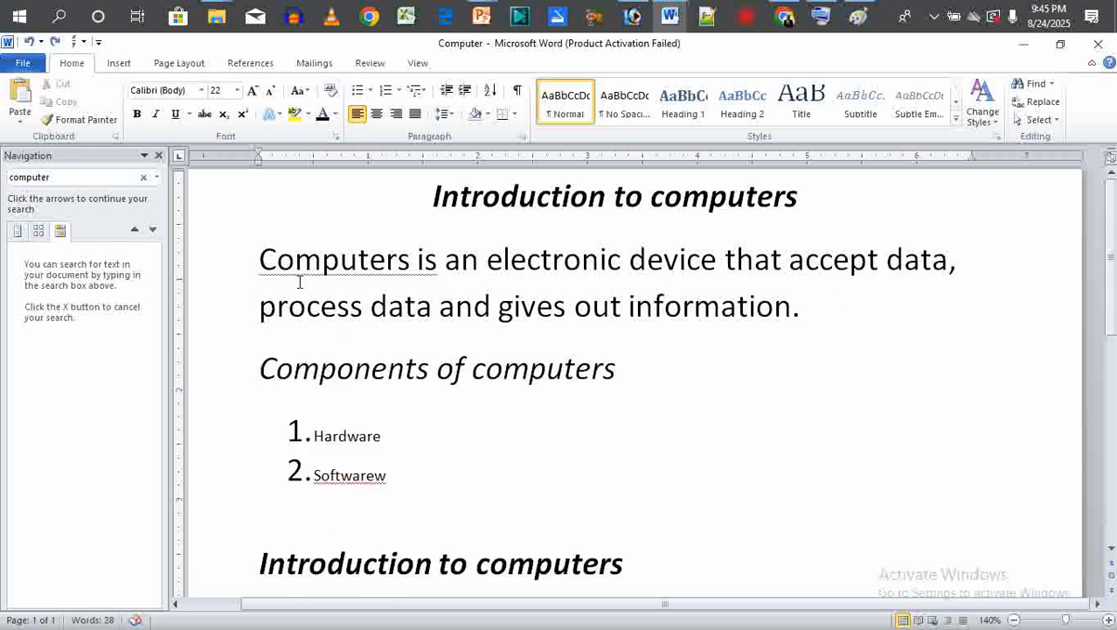
Step: Copy the paragraph defining computers under the centred heading and paste three copies of it directly after the original text
left_click_drag(260, 259, 978, 319)
key("ctrl+c")
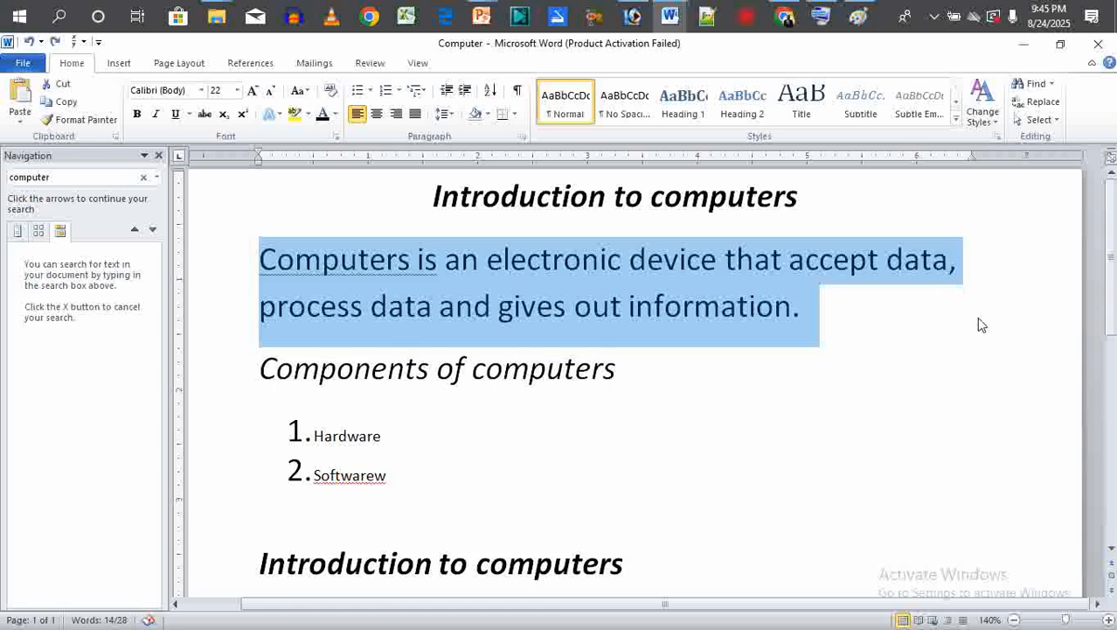
key("Right")
key("Left")
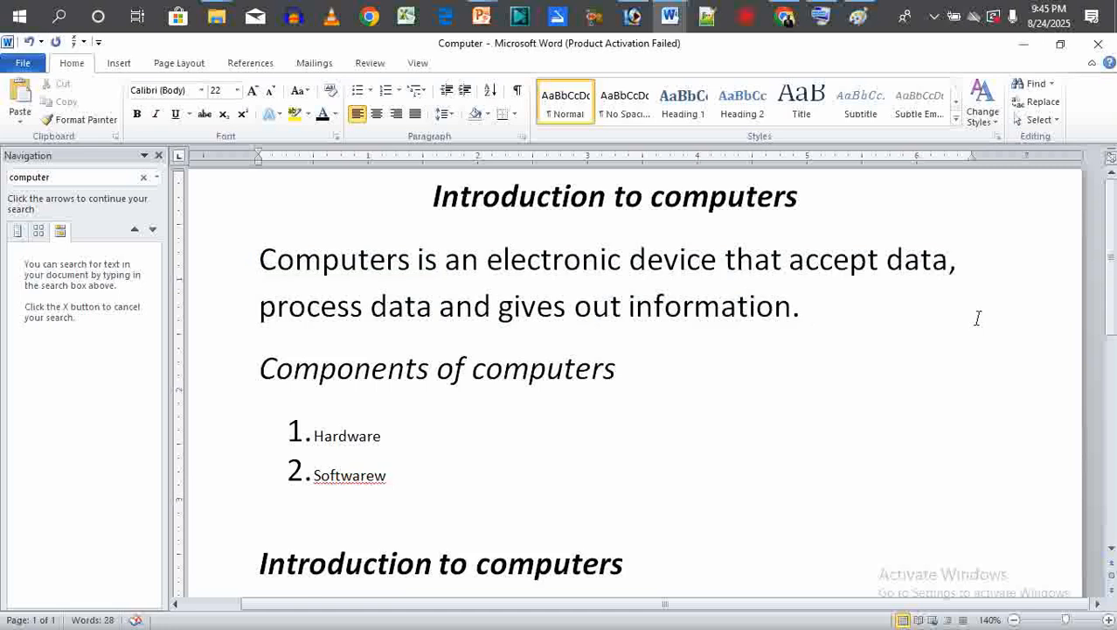
key("ctrl+v")
key("ctrl+v")
key("ctrl+v")
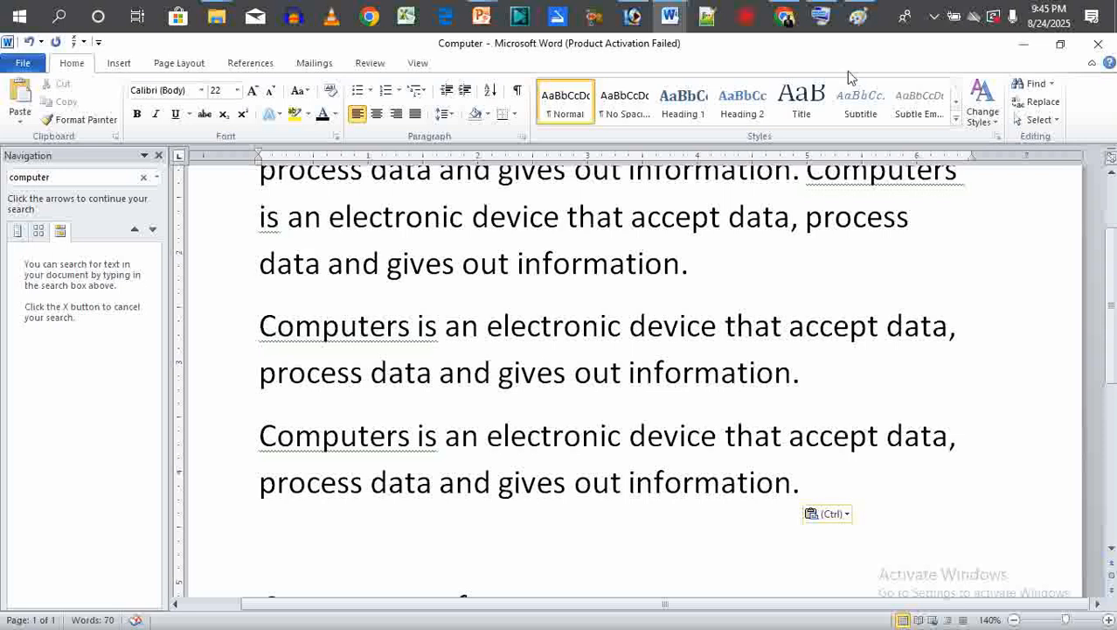
Step: Join the second pasted copy of the definition onto the end of the paragraph before it, separated by a space
left_click(253, 311)
key("BackSpace")
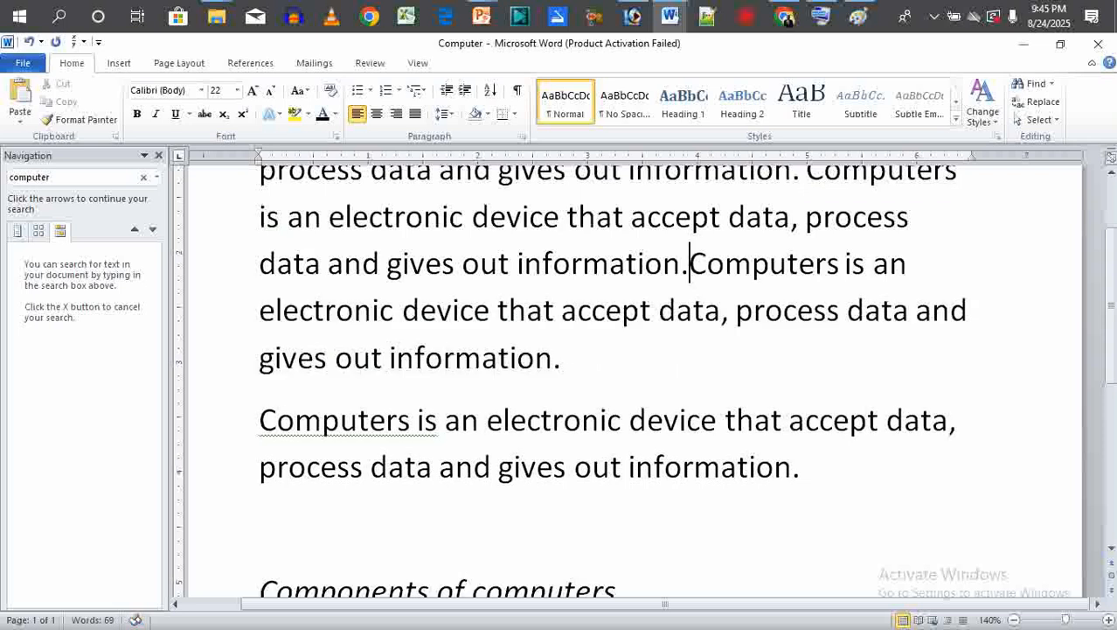
scroll(260, 327, "up", 1)
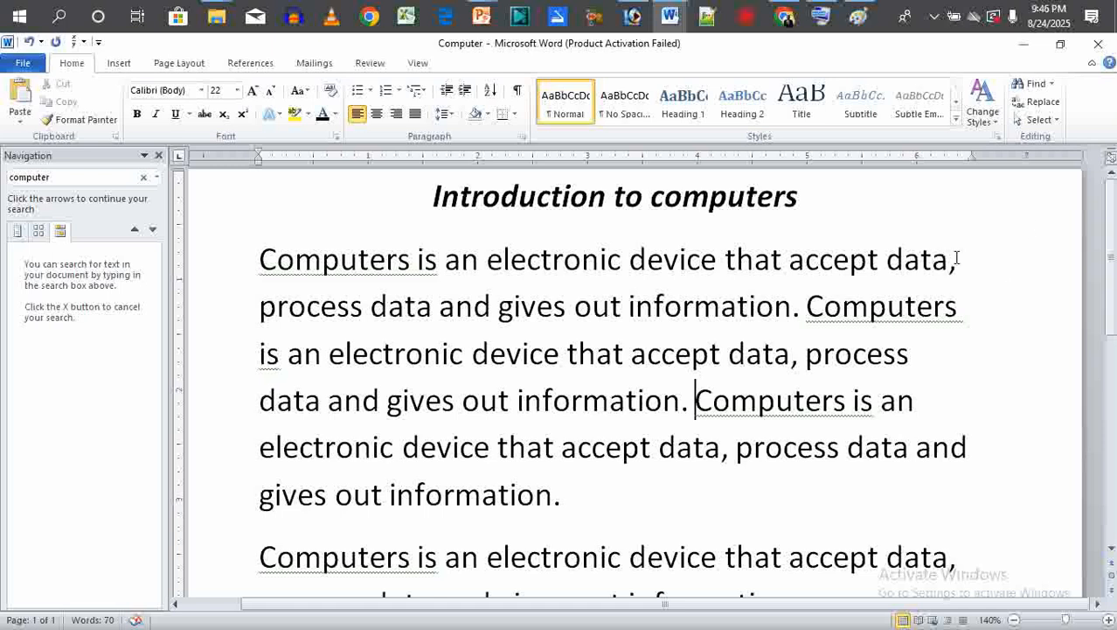
Step: Justify the whole first body paragraph below the centred heading "Introduction to computers"
left_click_drag(951, 259, 995, 449)
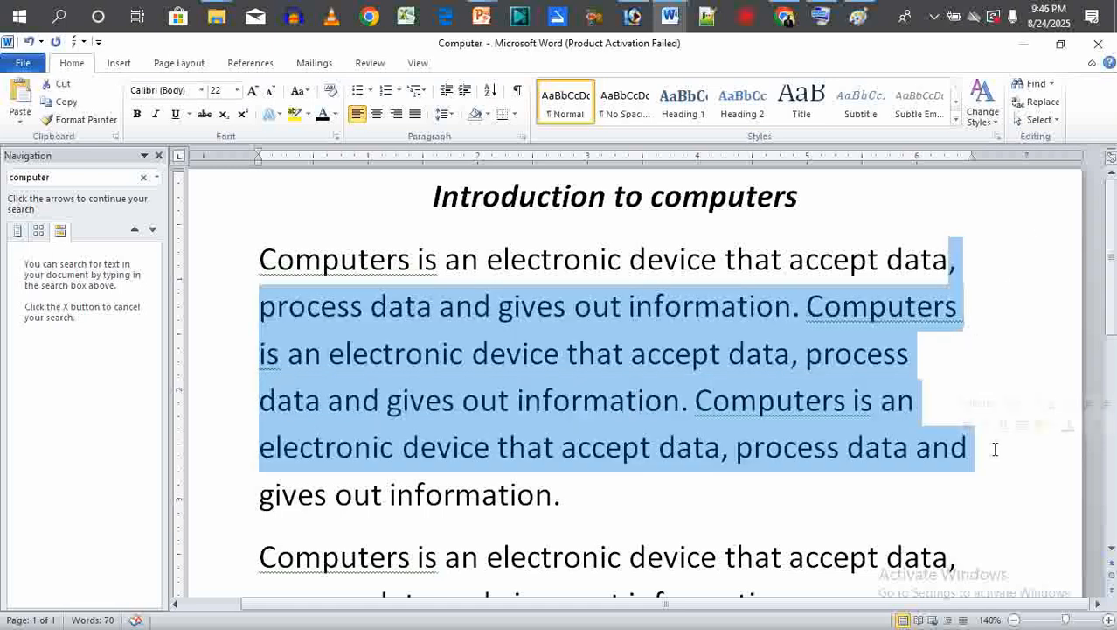
left_click(948, 353)
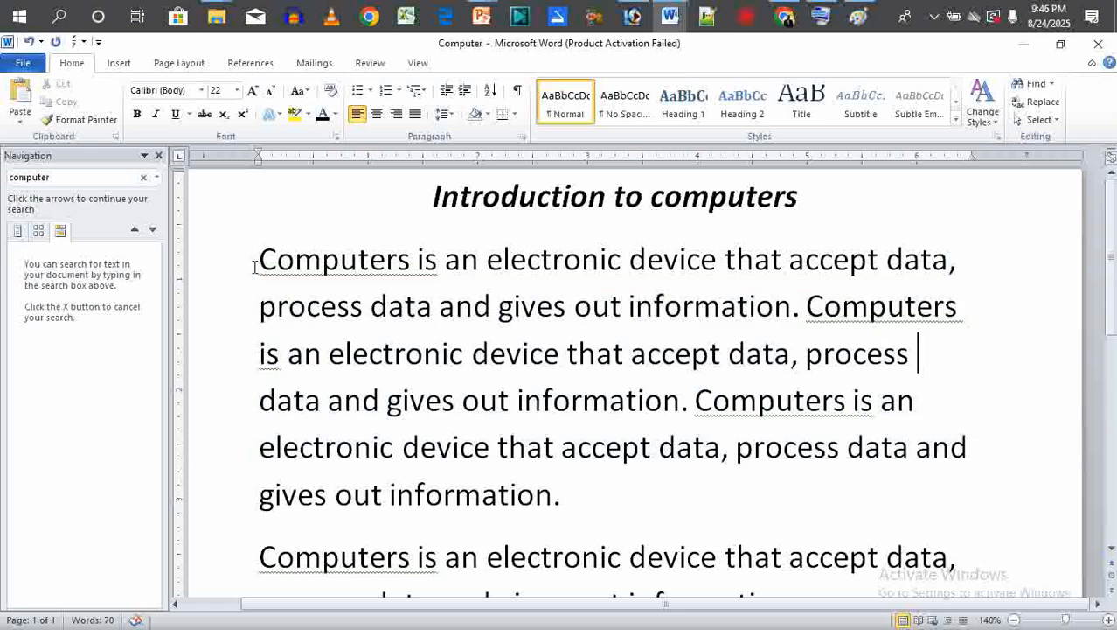
left_click_drag(257, 260, 611, 501)
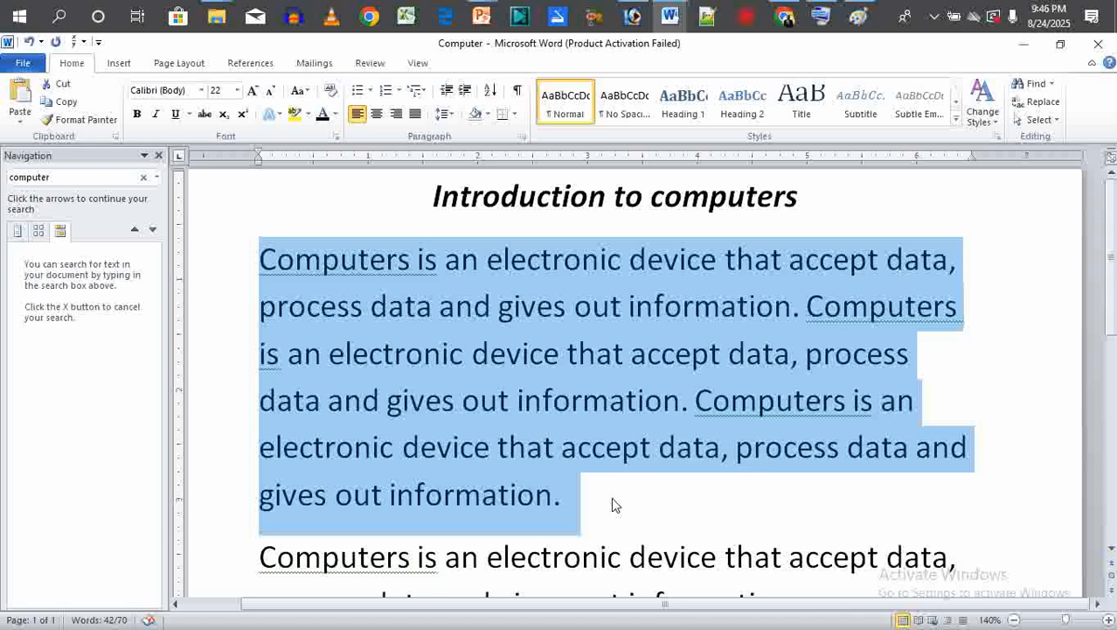
key("ctrl+j")
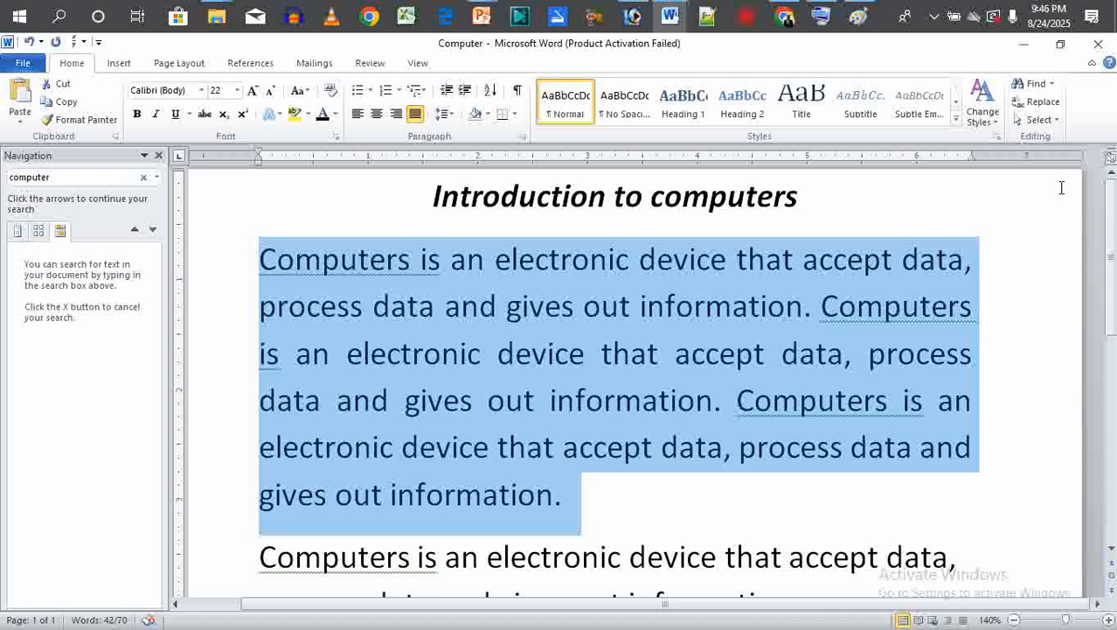
Step: Return to the slide show, advance it to the "Ctrl + K: Hyperlink" point and switch back to the Computer document in Word
left_click(1027, 45)
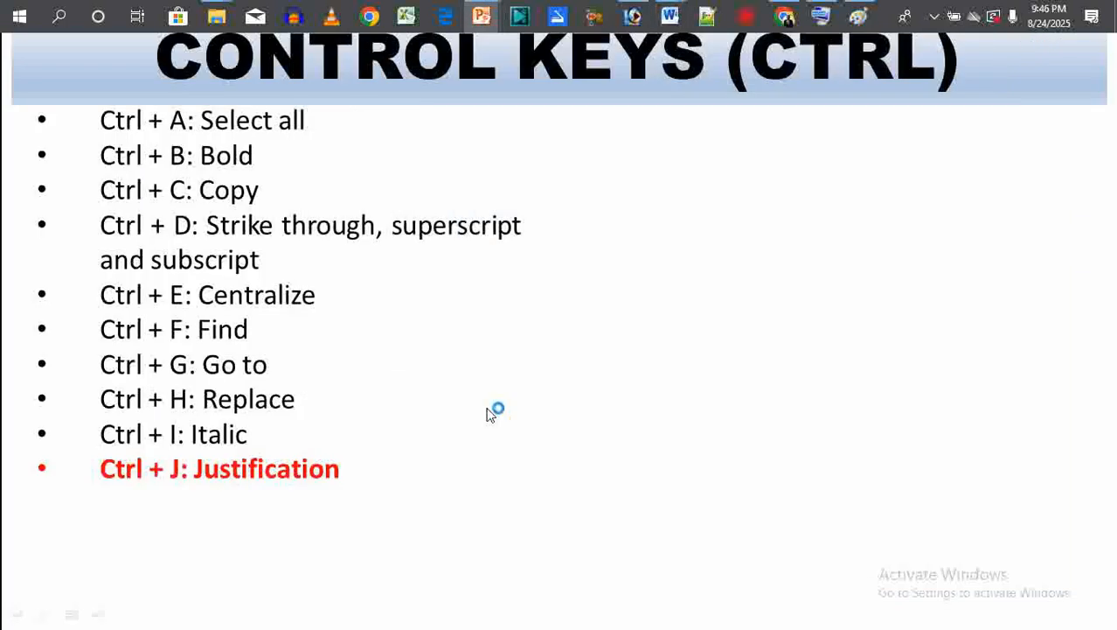
left_click(490, 414)
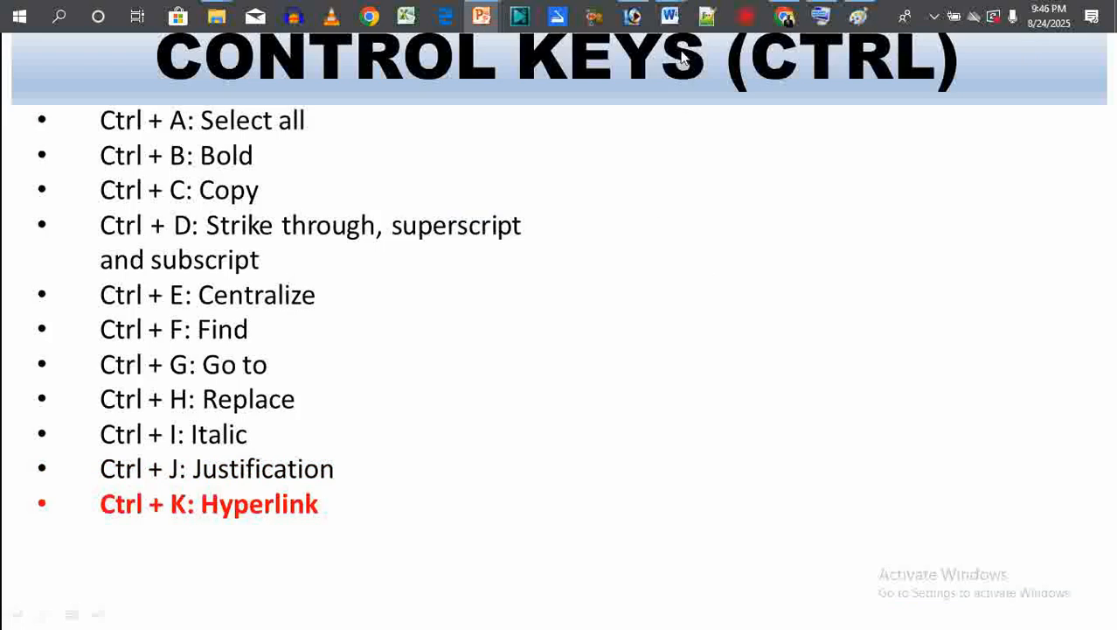
mouse_move(674, 20)
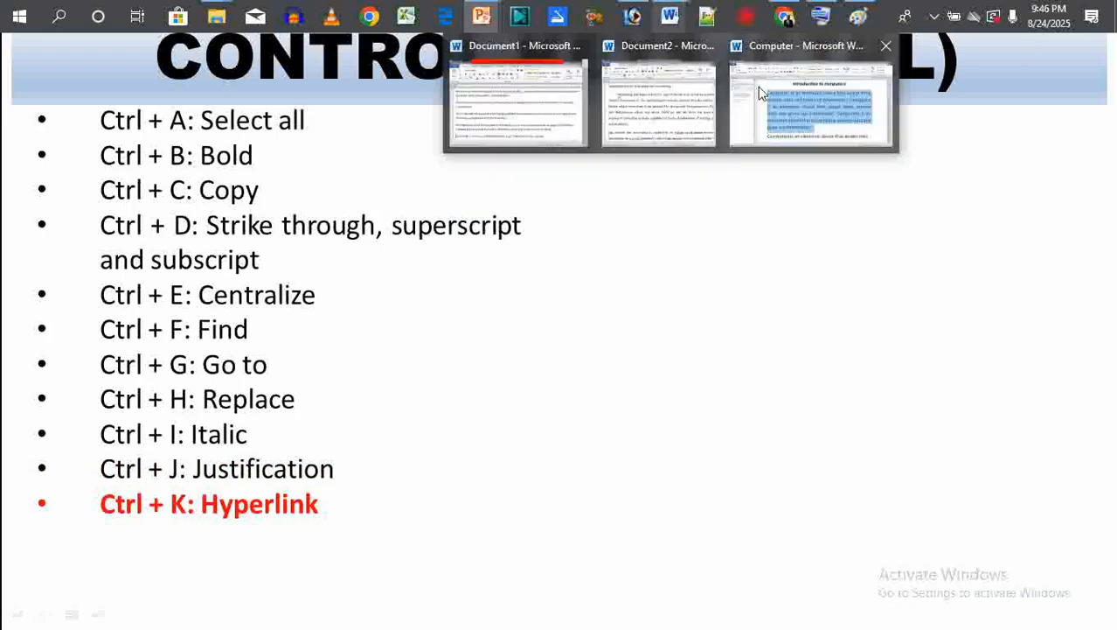
left_click(771, 105)
left_click(331, 288)
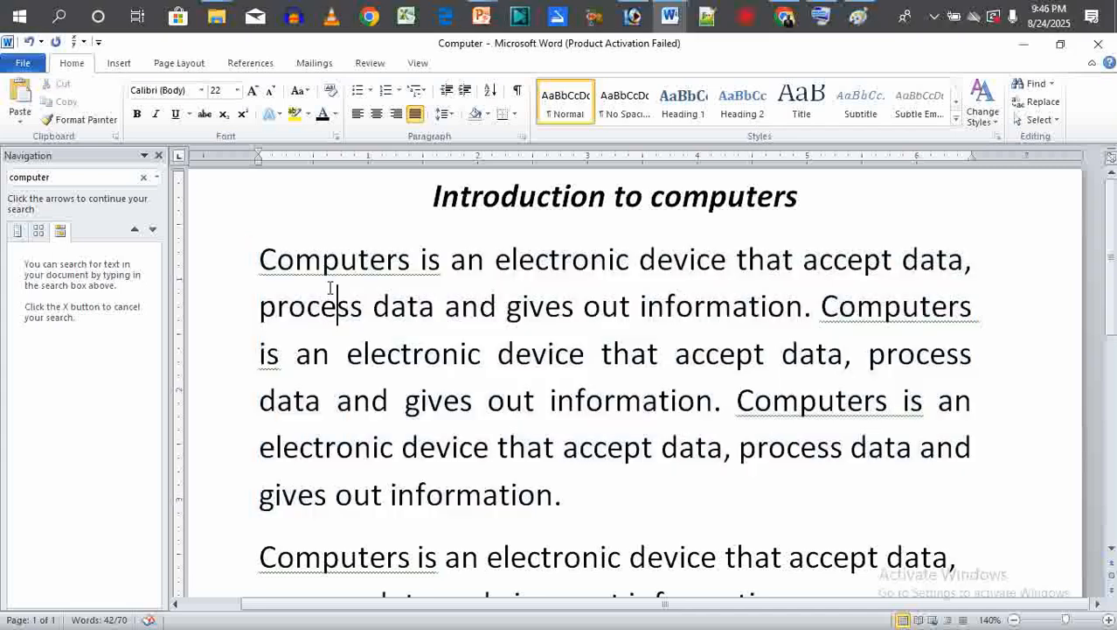
left_click_drag(261, 260, 415, 268)
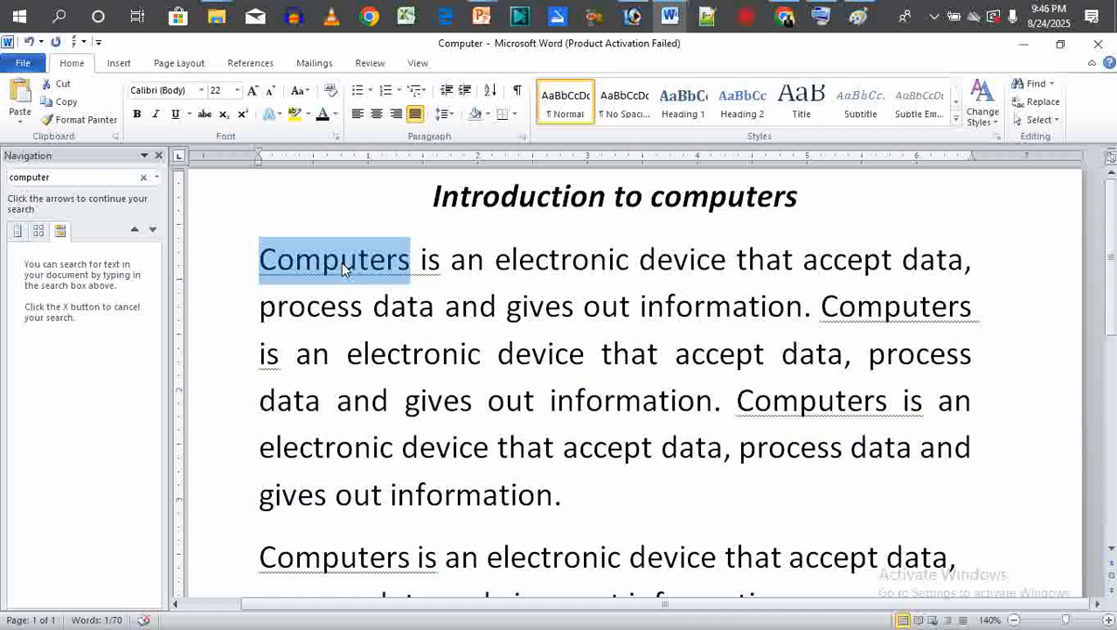
key("ctrl+k")
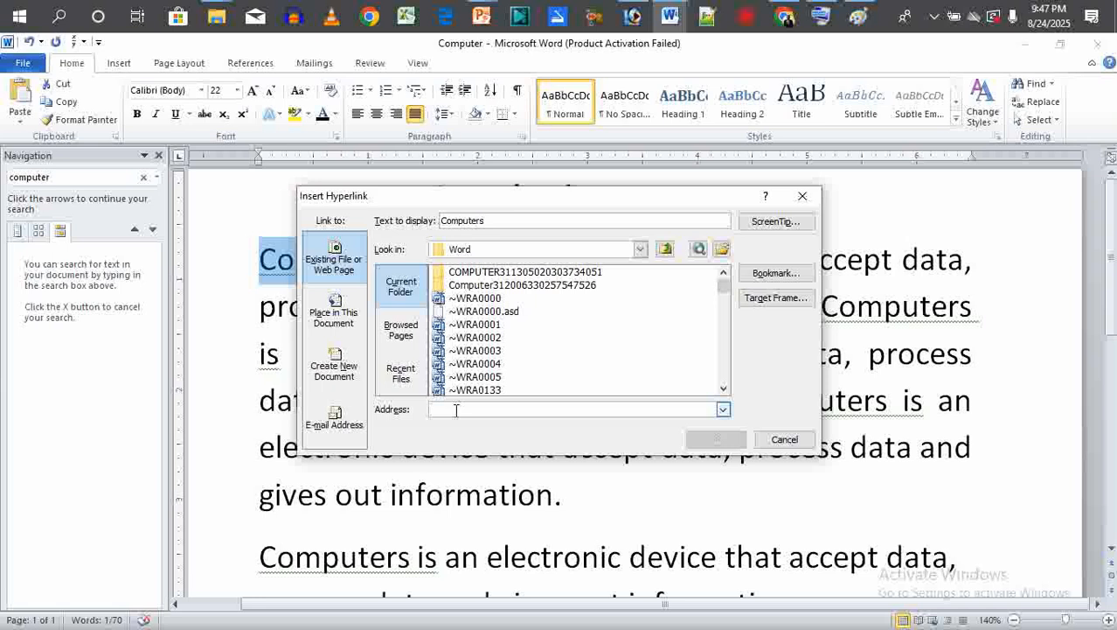
type("www")
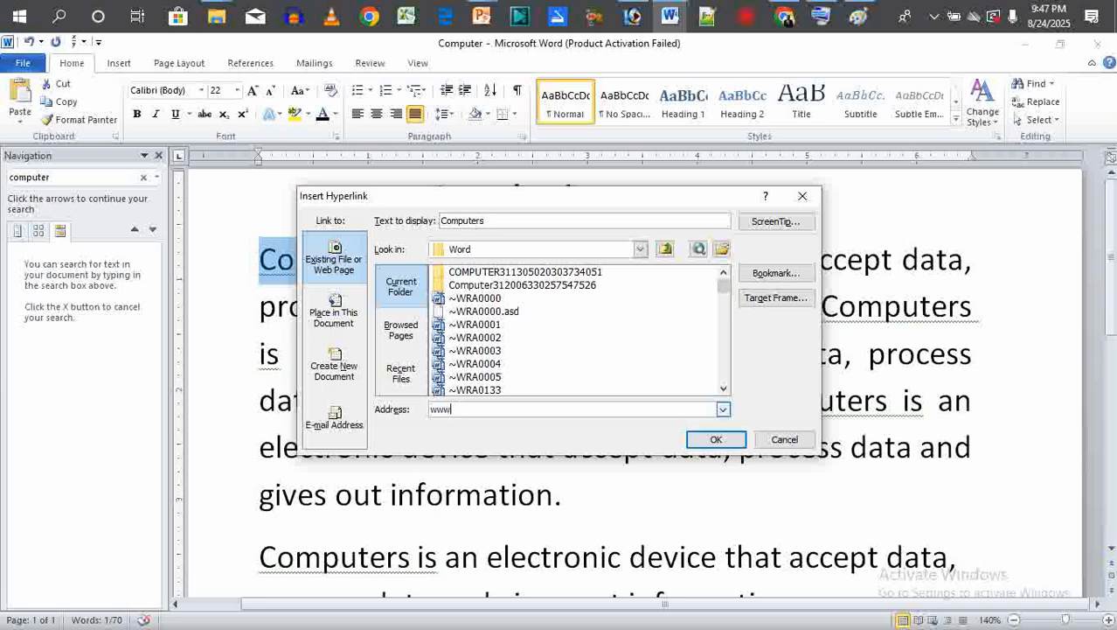
type(".goo")
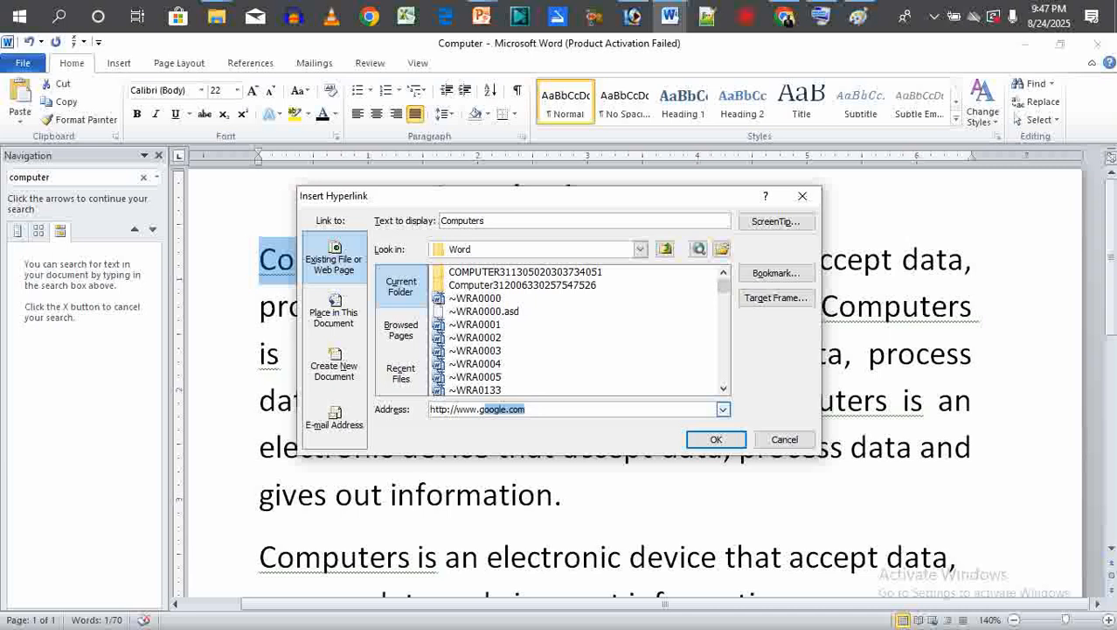
type("gle.com")
left_click(713, 441)
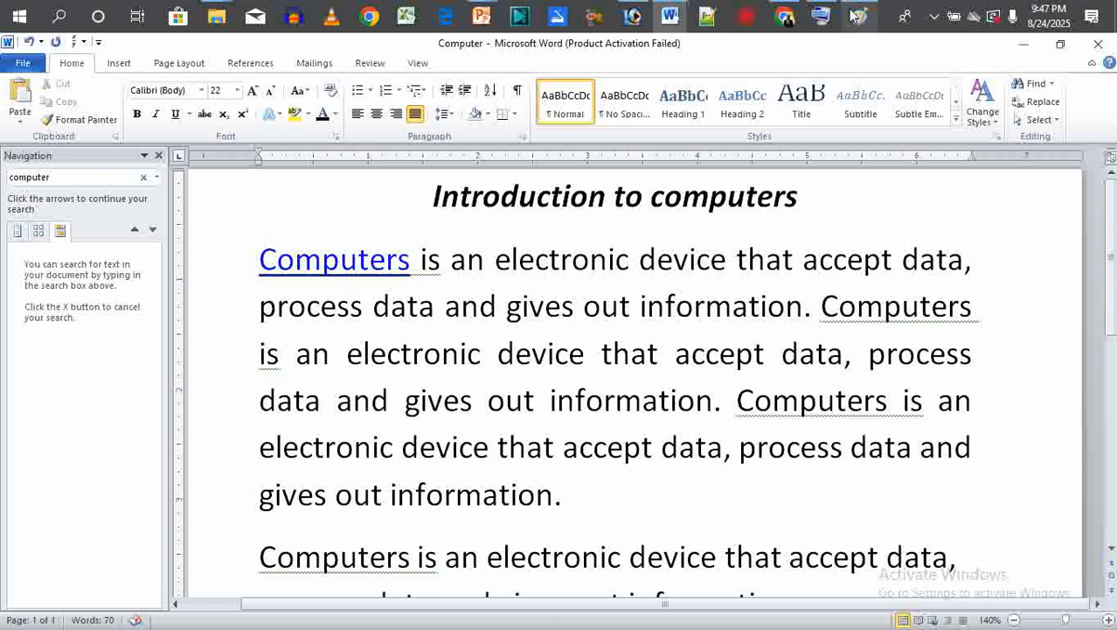
Step: Advance the slide show to the "Ctrl + L: Left justification/alignment" point and switch back to the Computer document in Word
left_click(1023, 49)
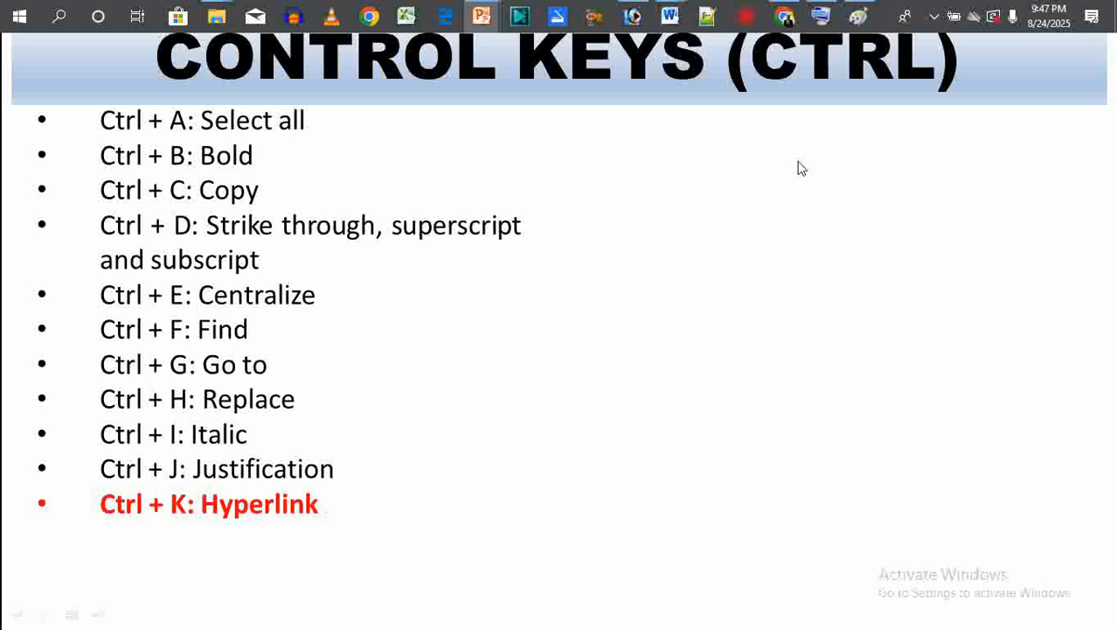
left_click(463, 382)
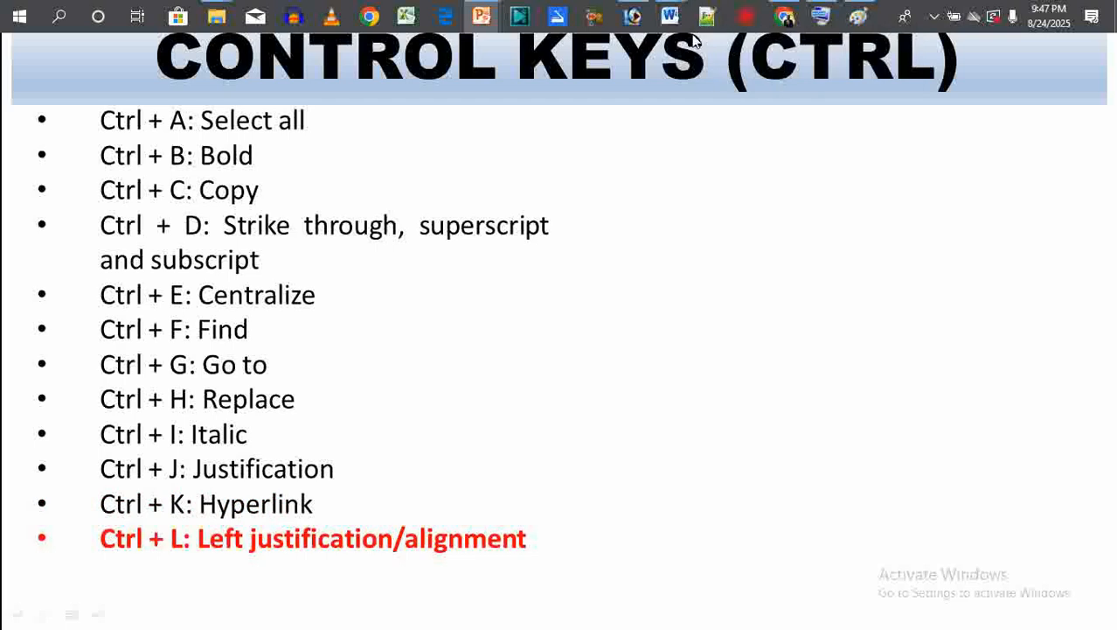
mouse_move(670, 16)
left_click(806, 114)
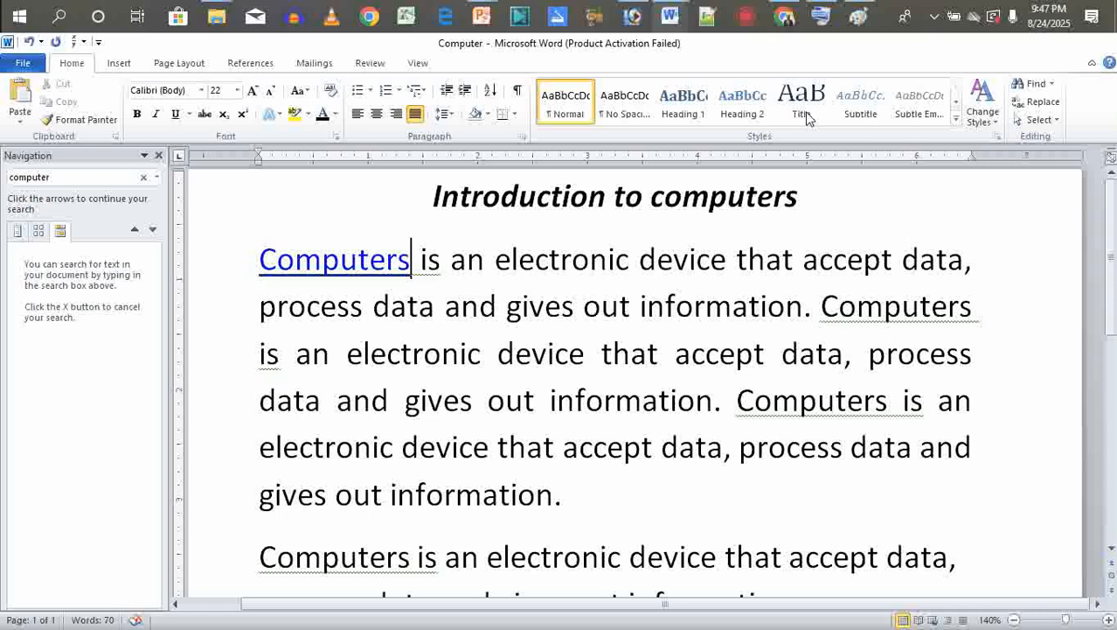
Step: Left-align the whole first body paragraph that starts with the hyperlinked word "Computers"
left_click(760, 306)
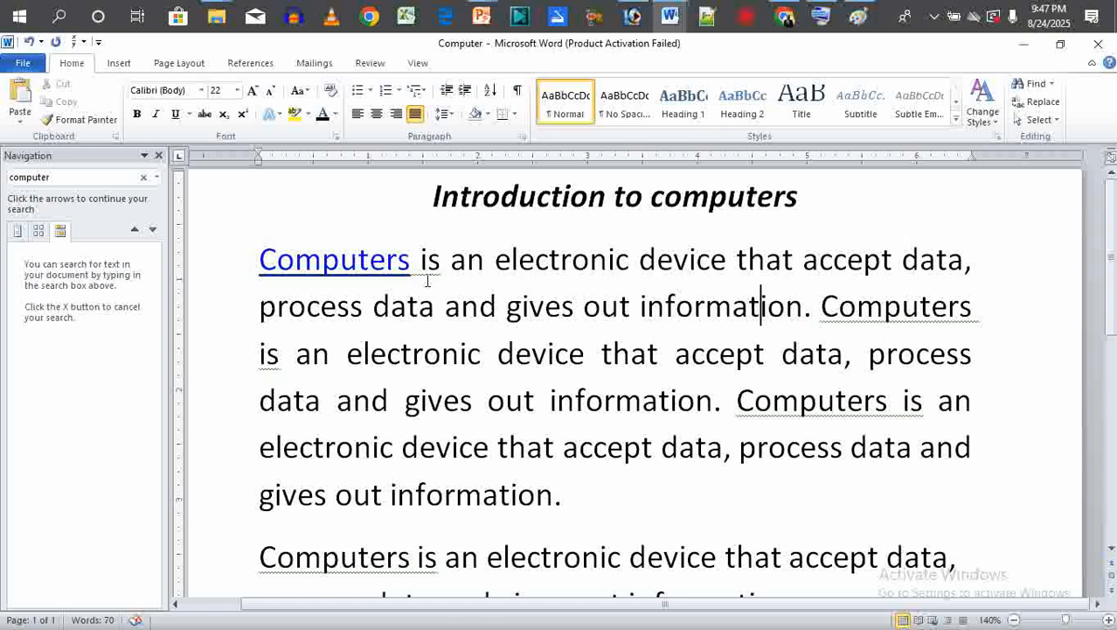
left_click_drag(260, 259, 767, 533)
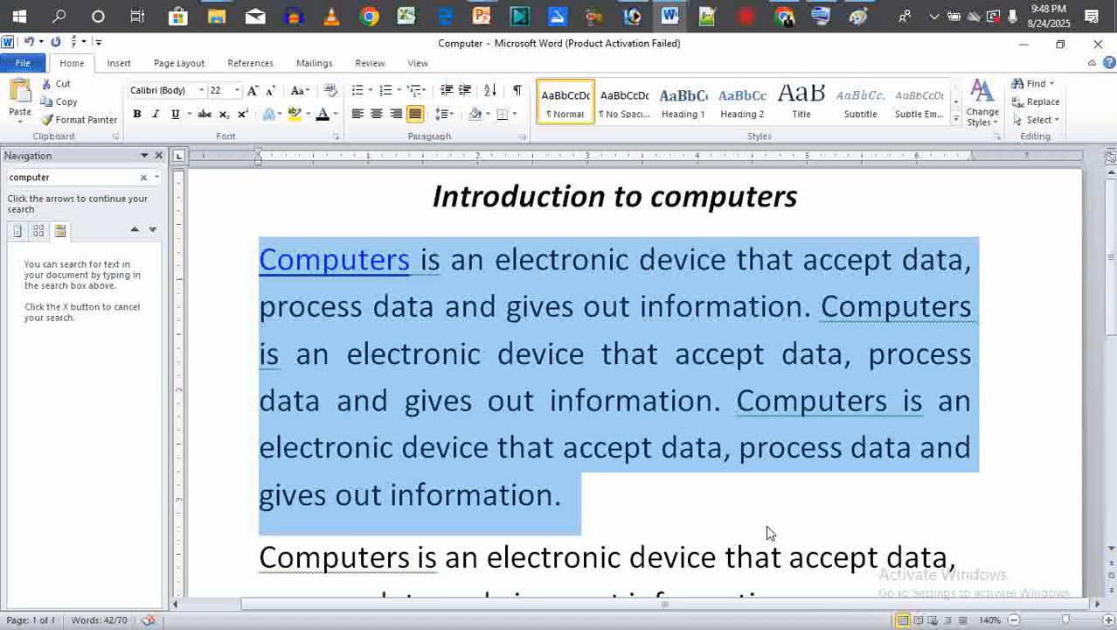
key("ctrl+l")
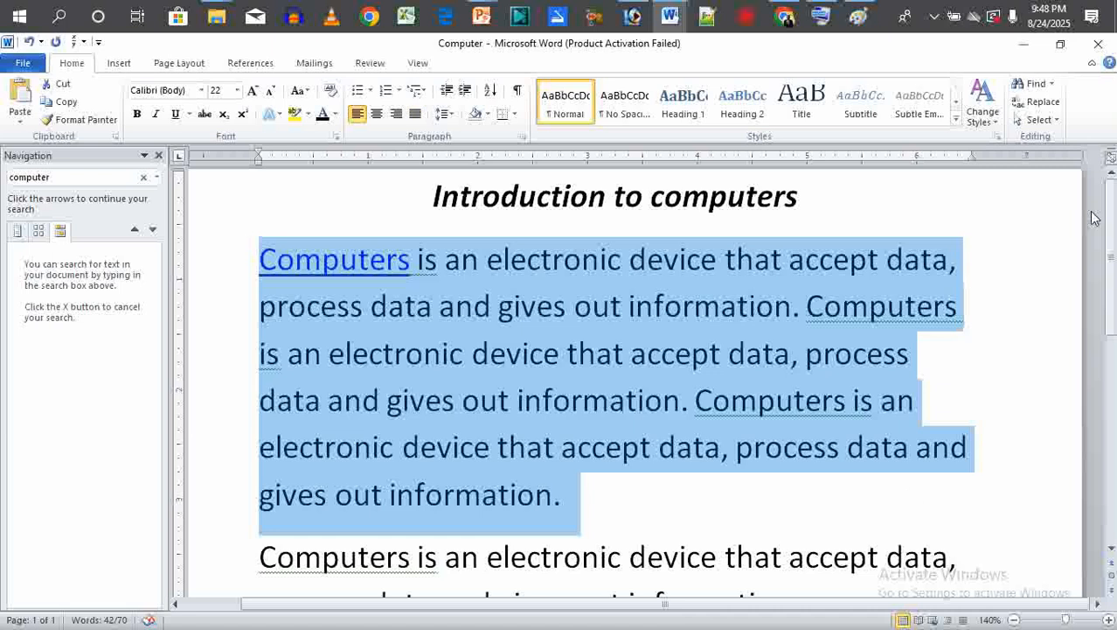
Step: Advance the slide show to the "Ctrl + M: Indent" point and switch back to the Computer document in Word
left_click(1023, 43)
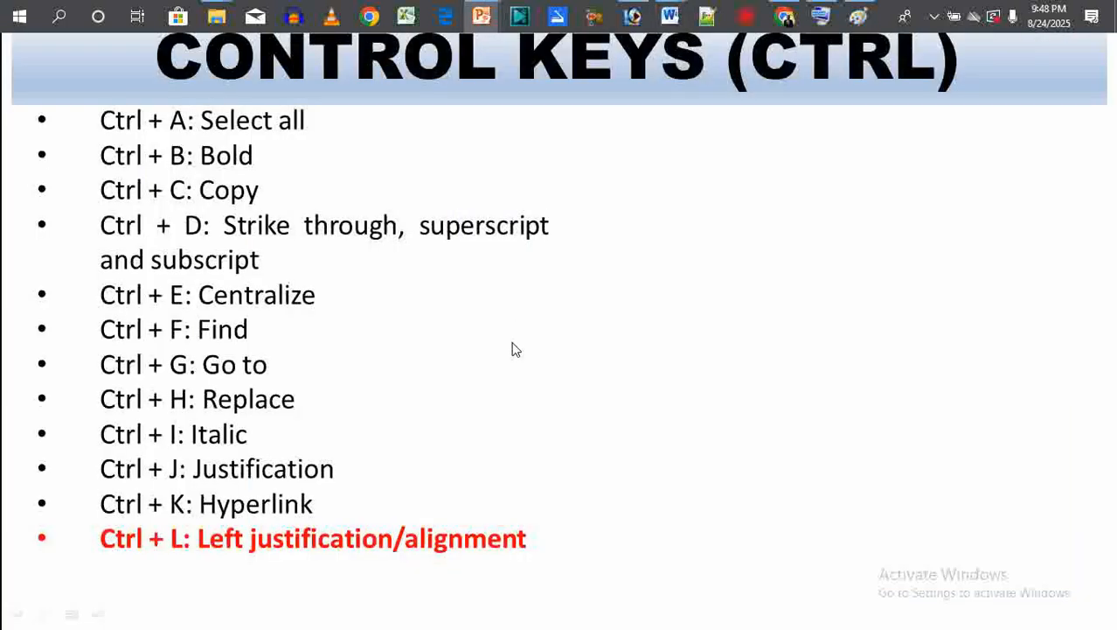
left_click(513, 350)
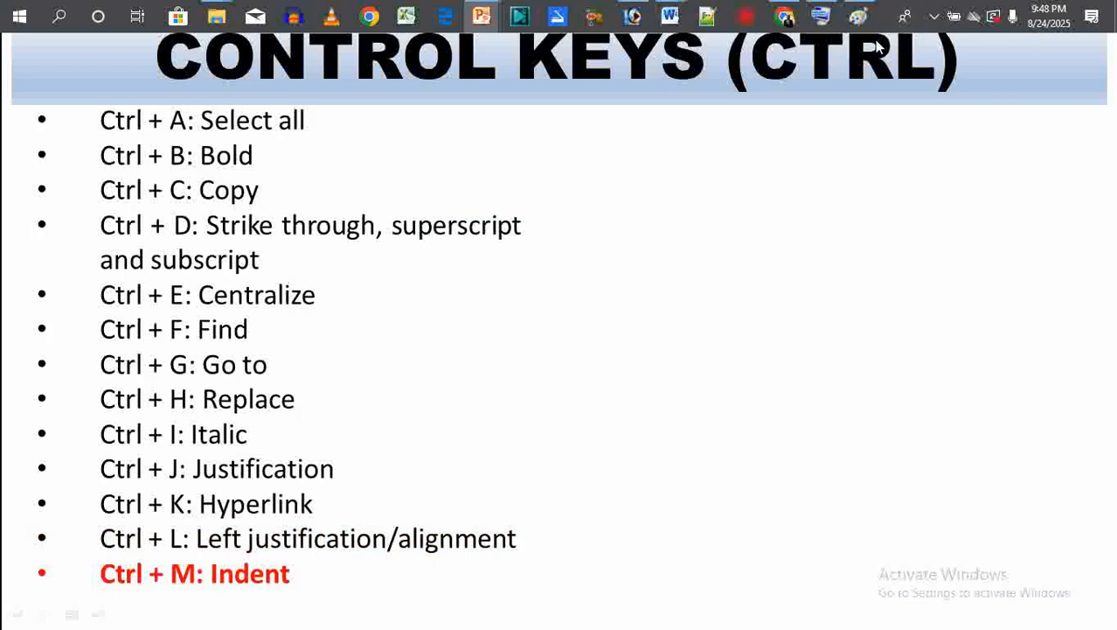
mouse_move(670, 15)
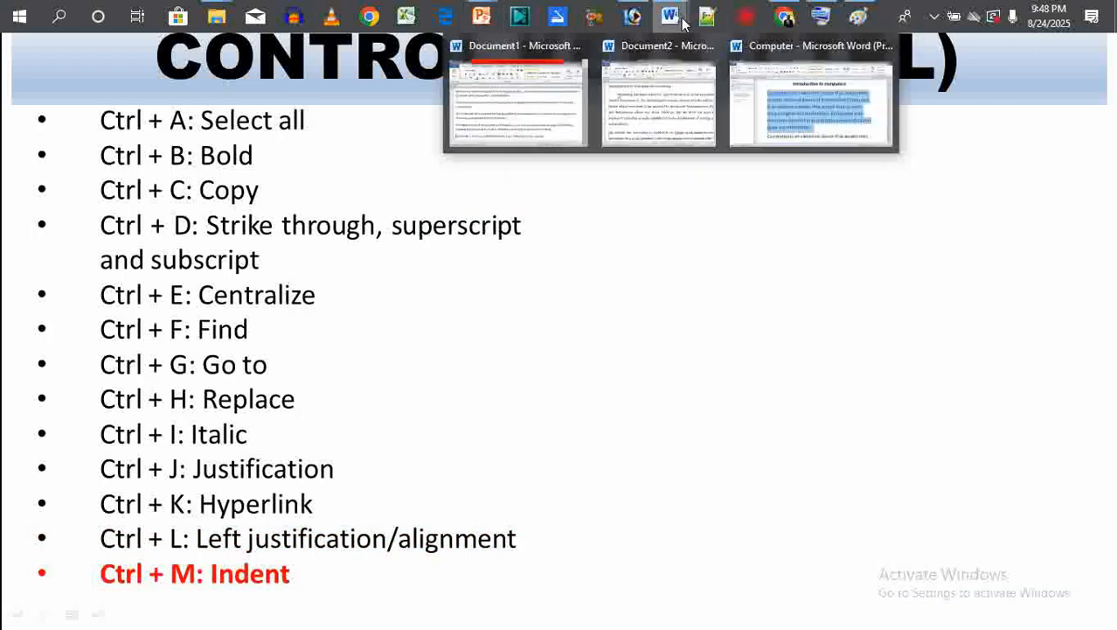
left_click(805, 97)
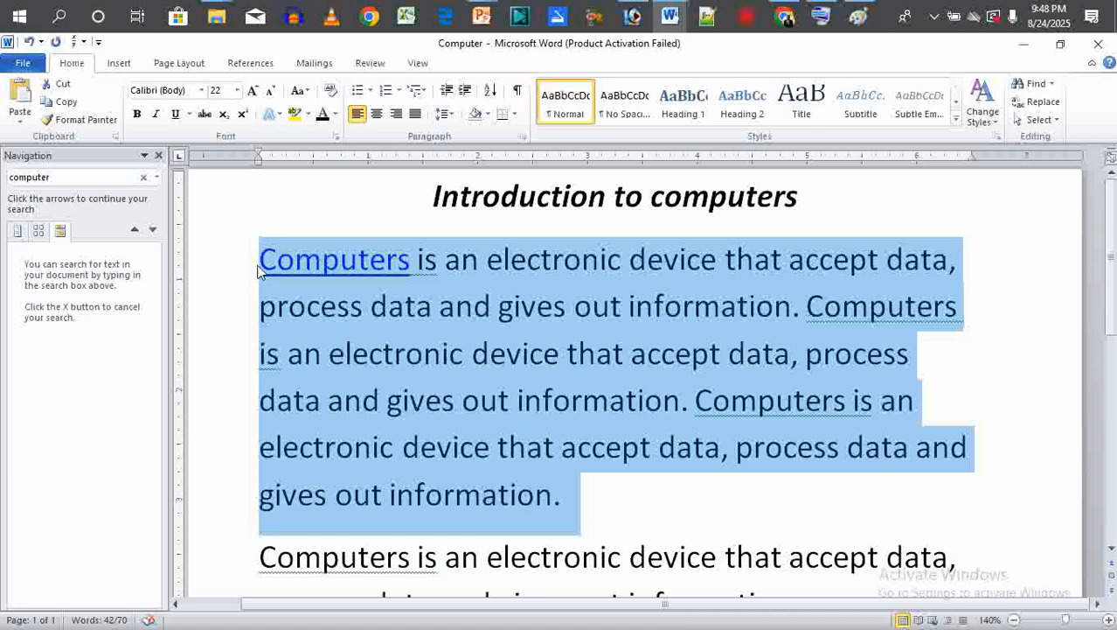
Step: Increase the left indent of the first body paragraph by one level
left_click(260, 261)
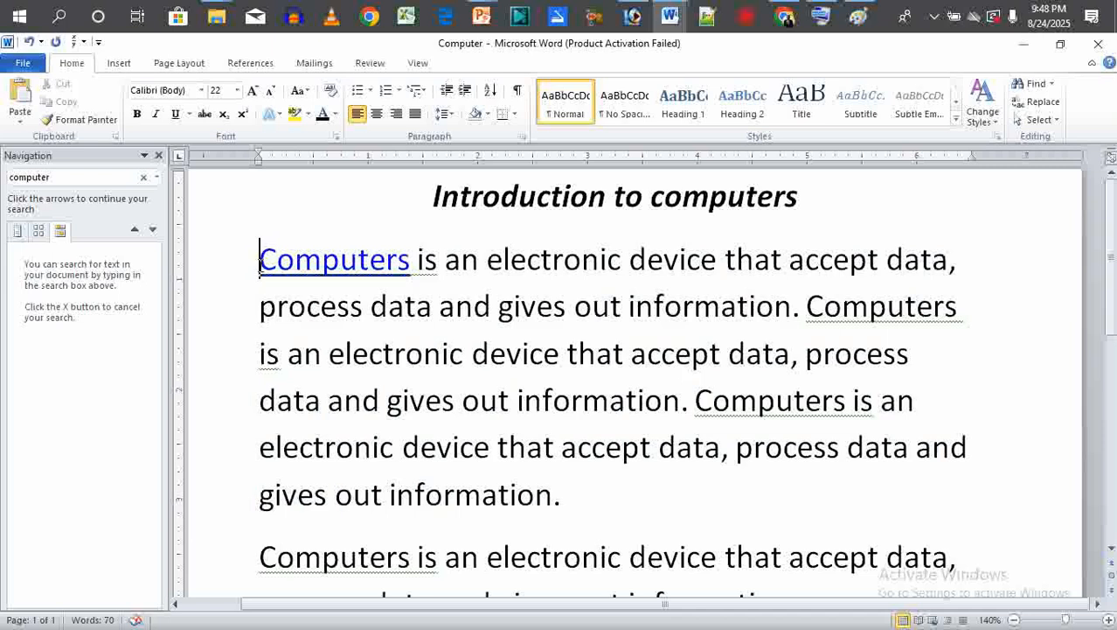
key("ctrl+m")
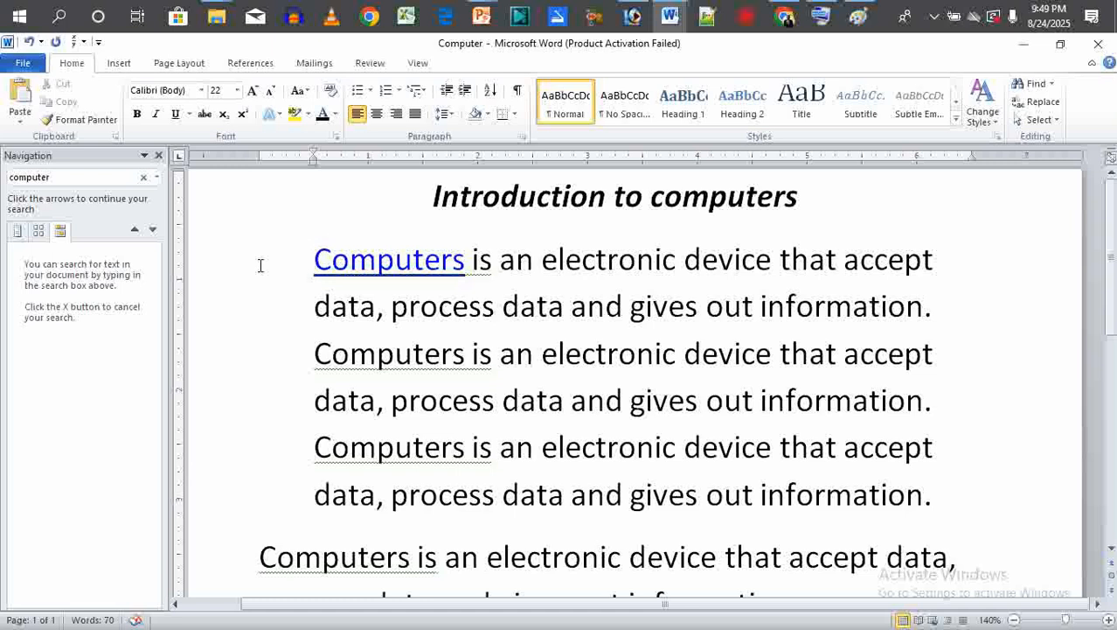
Step: Remove the left indent from the first body paragraph and indent only its first line
key("BackSpace")
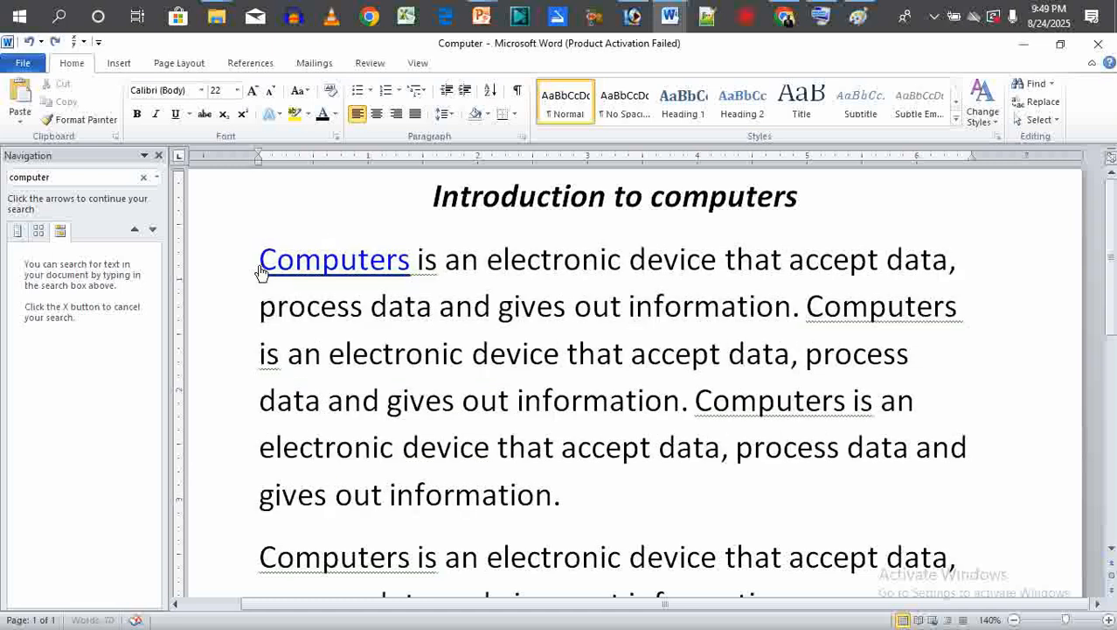
key("Tab")
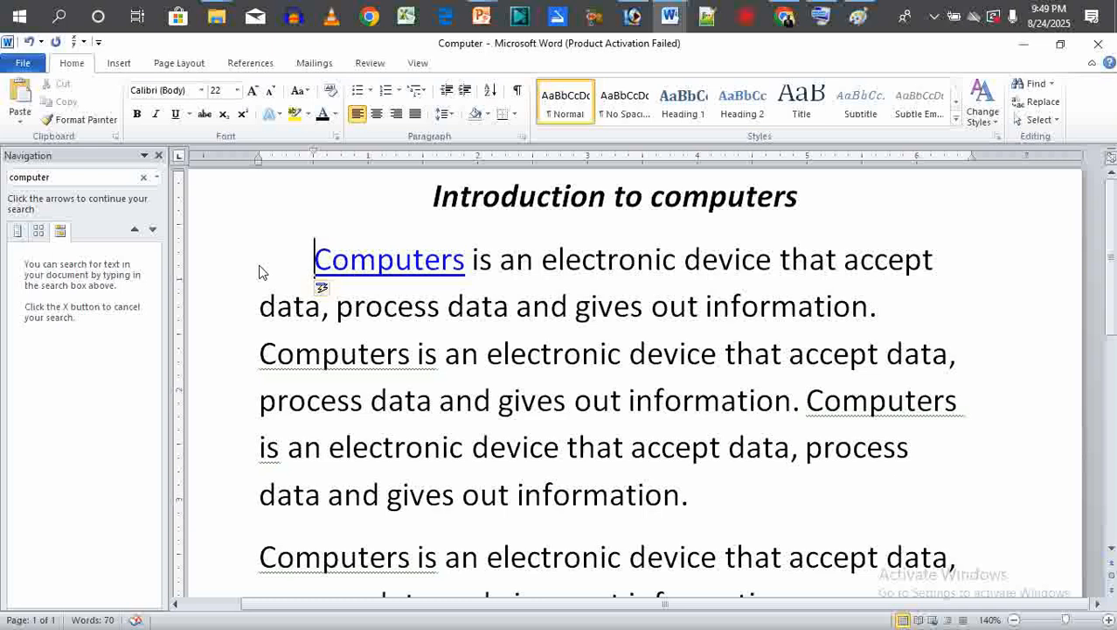
Step: Advance the slide show to the "Ctrl + N: New document" point and create a new blank document from the Computer document in Word
left_click(1019, 45)
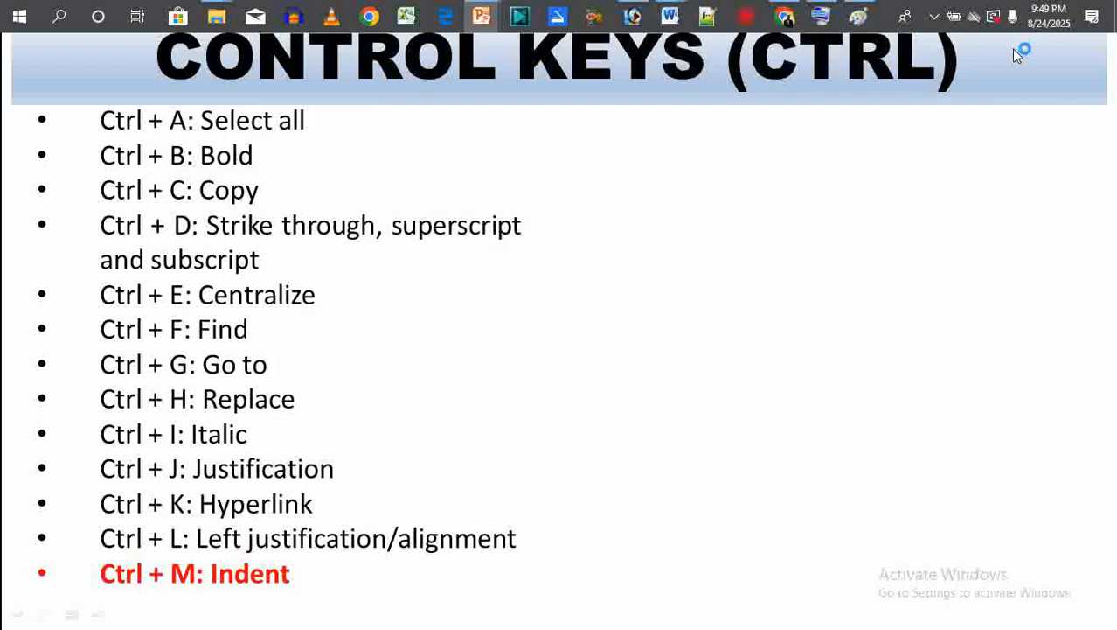
left_click(573, 410)
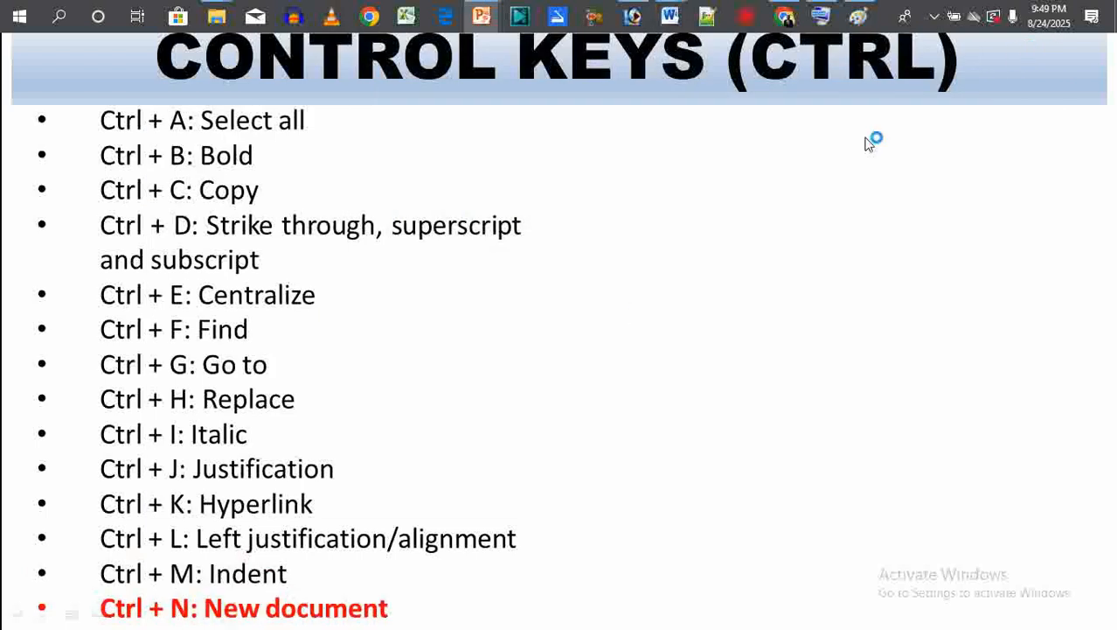
mouse_move(670, 15)
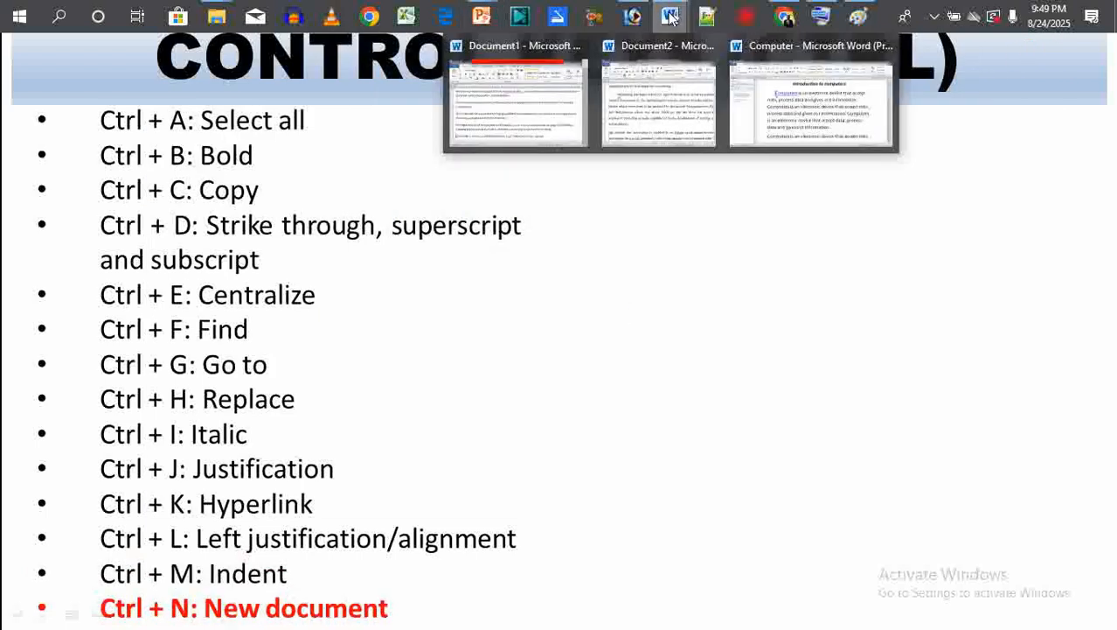
left_click(810, 96)
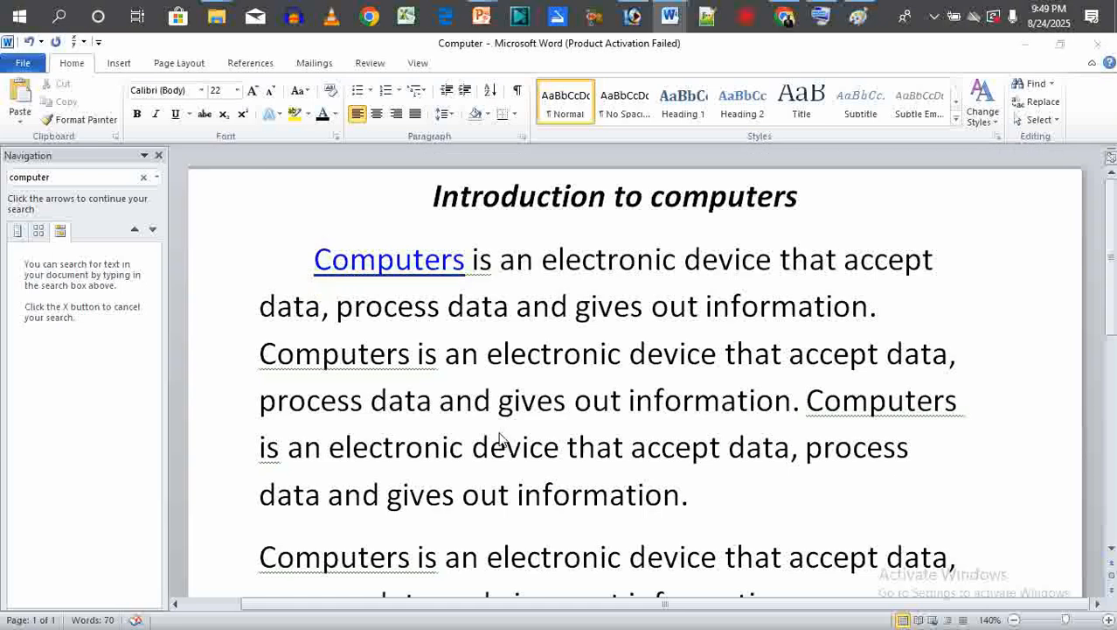
key("ctrl+n")
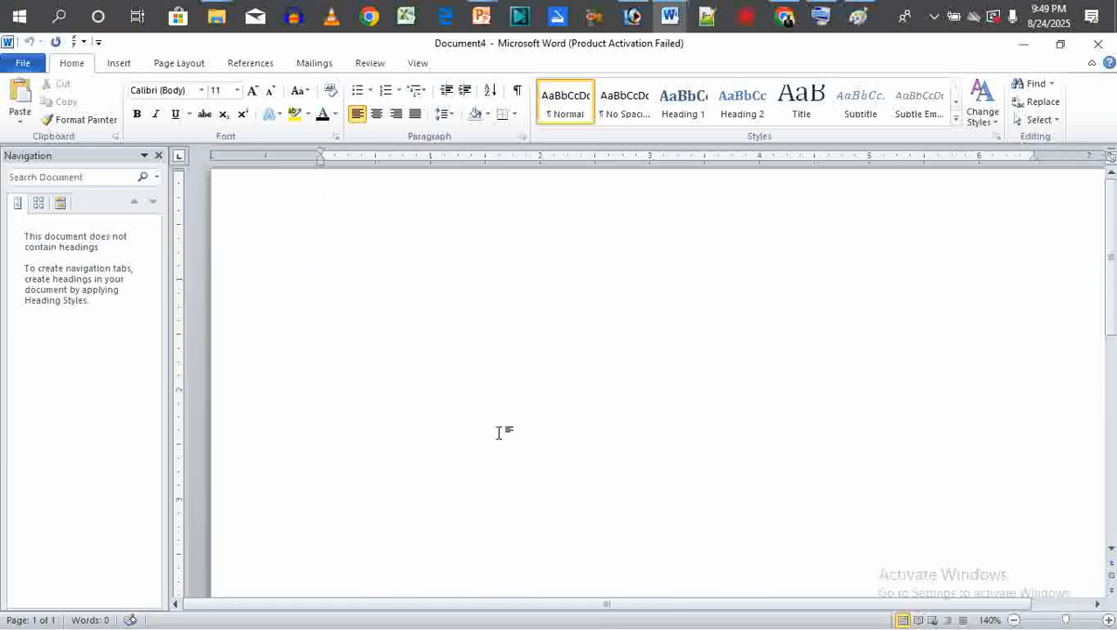
Step: Advance the slide show to the "Ctrl + O: Open" point and switch to the blank Document4 in Word
left_click(1027, 53)
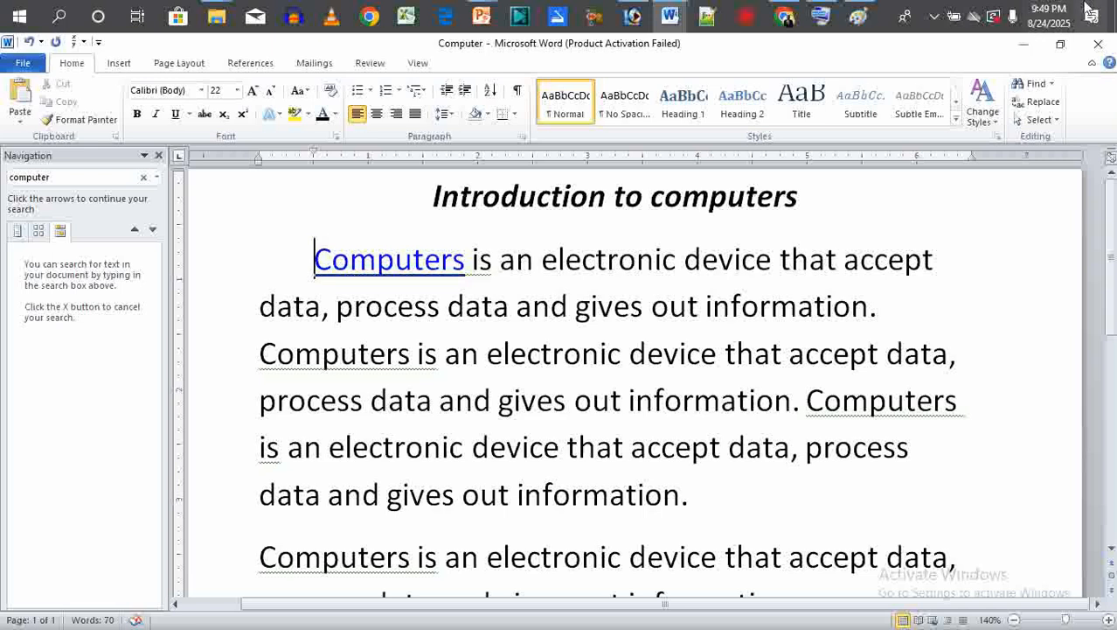
left_click(1024, 45)
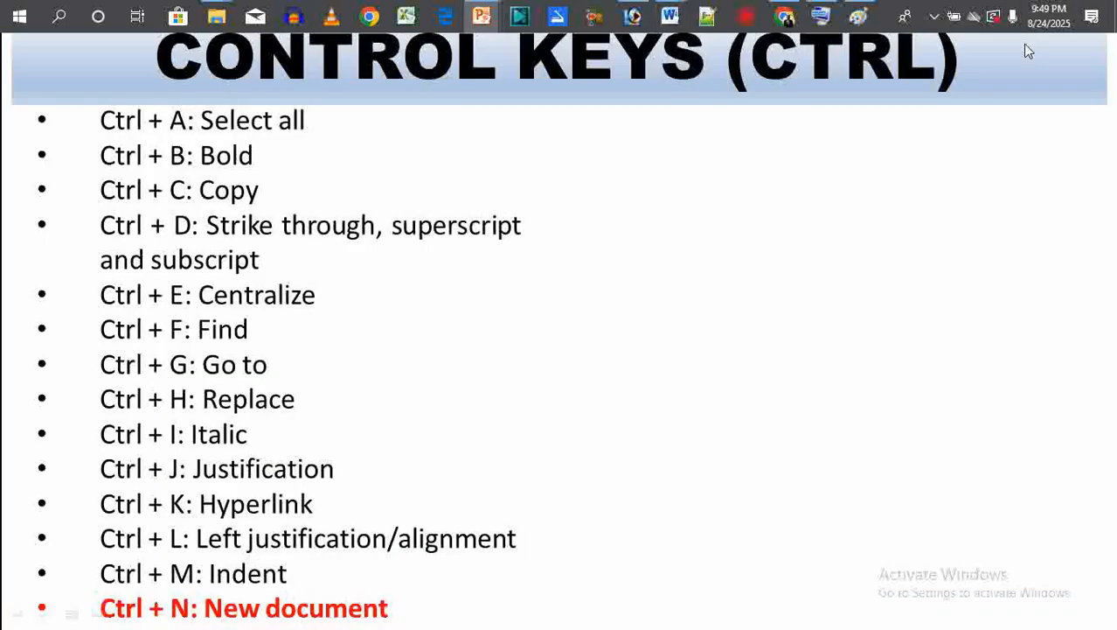
left_click(578, 393)
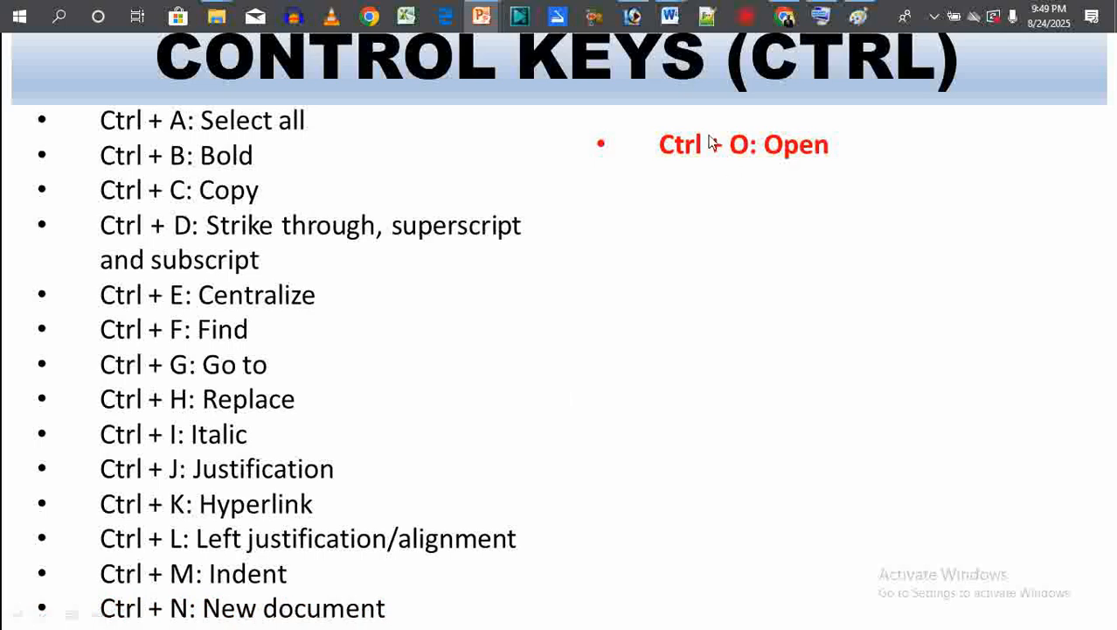
mouse_move(673, 19)
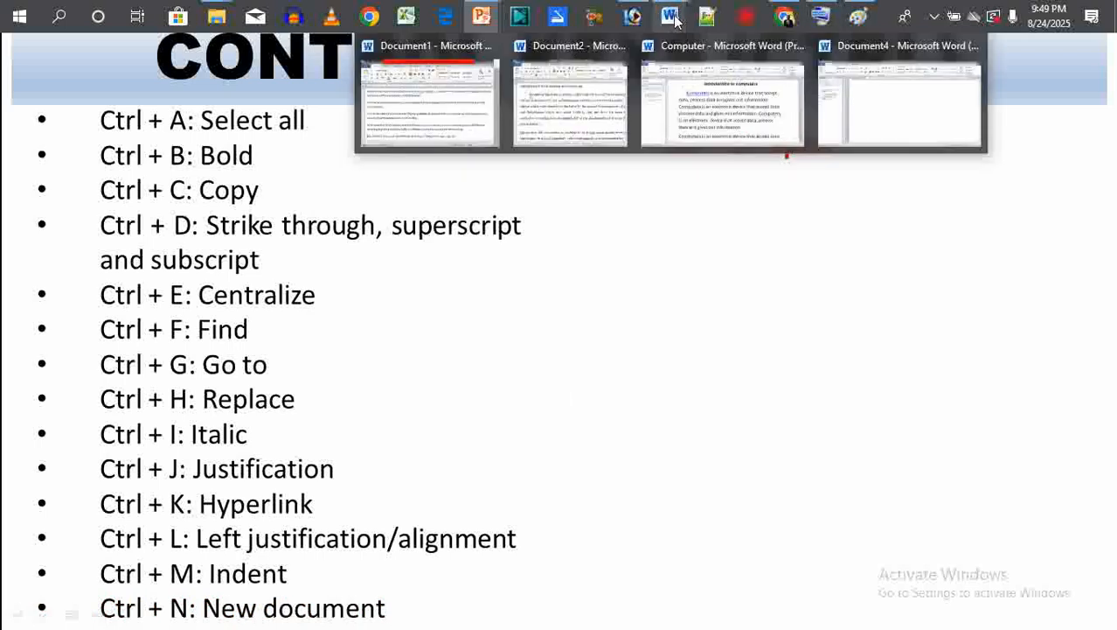
left_click(870, 101)
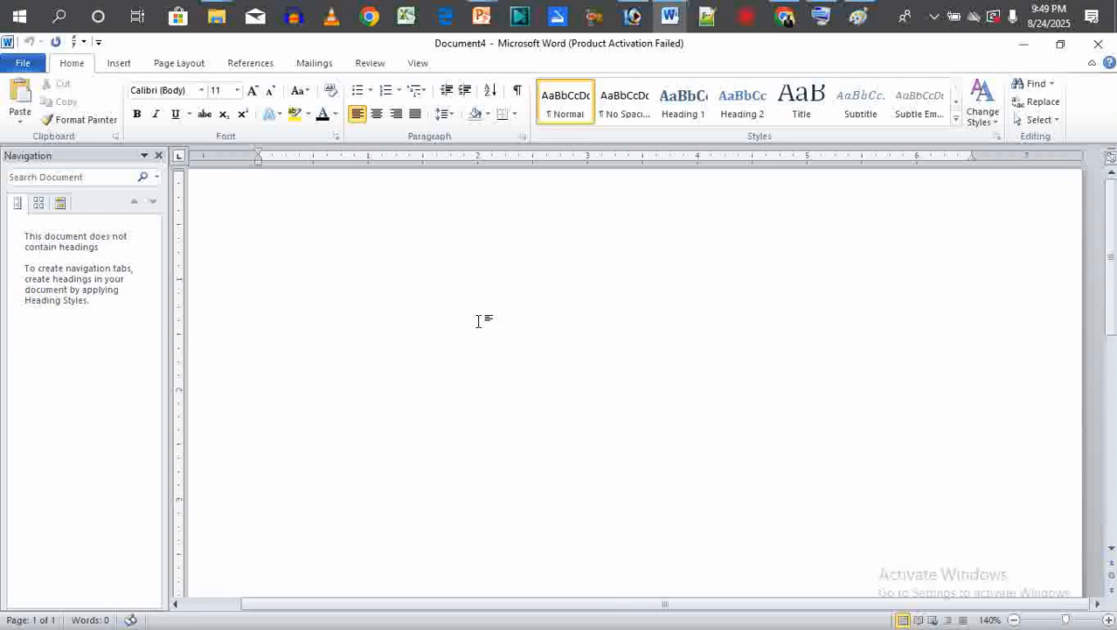
Step: Open the Word file "102 x 23 x 24" from the Documents folder
key("ctrl+o")
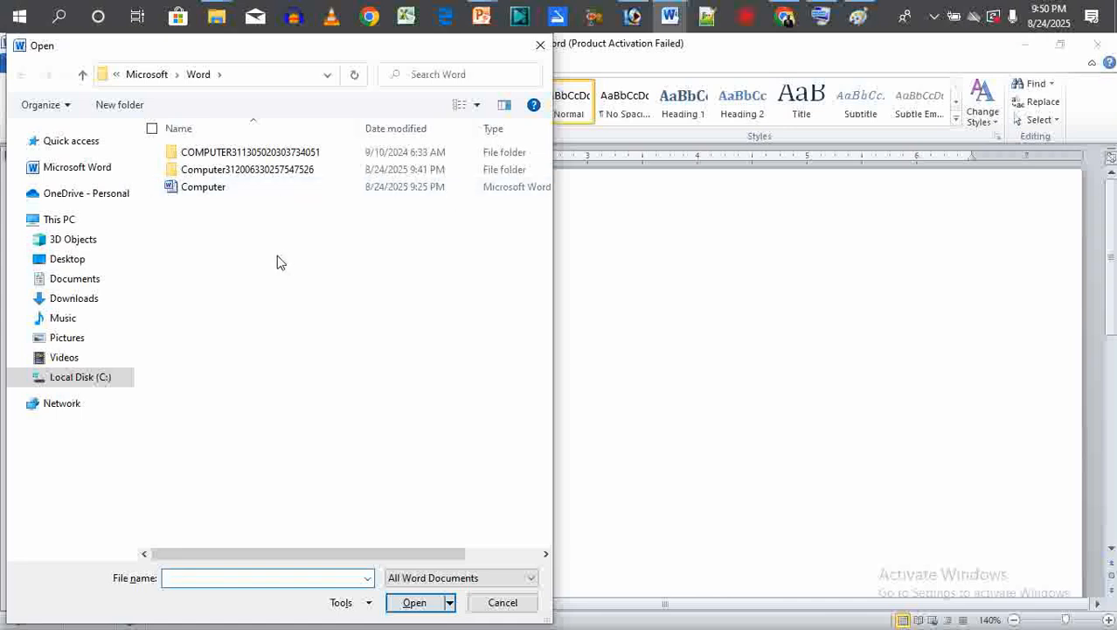
left_click(66, 285)
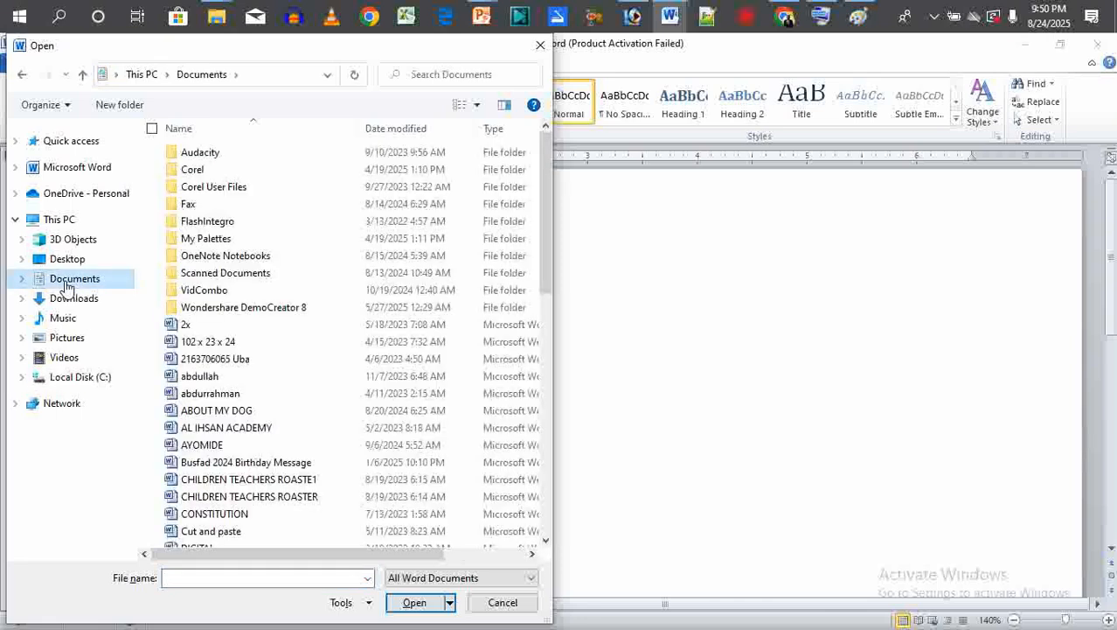
left_click(212, 347)
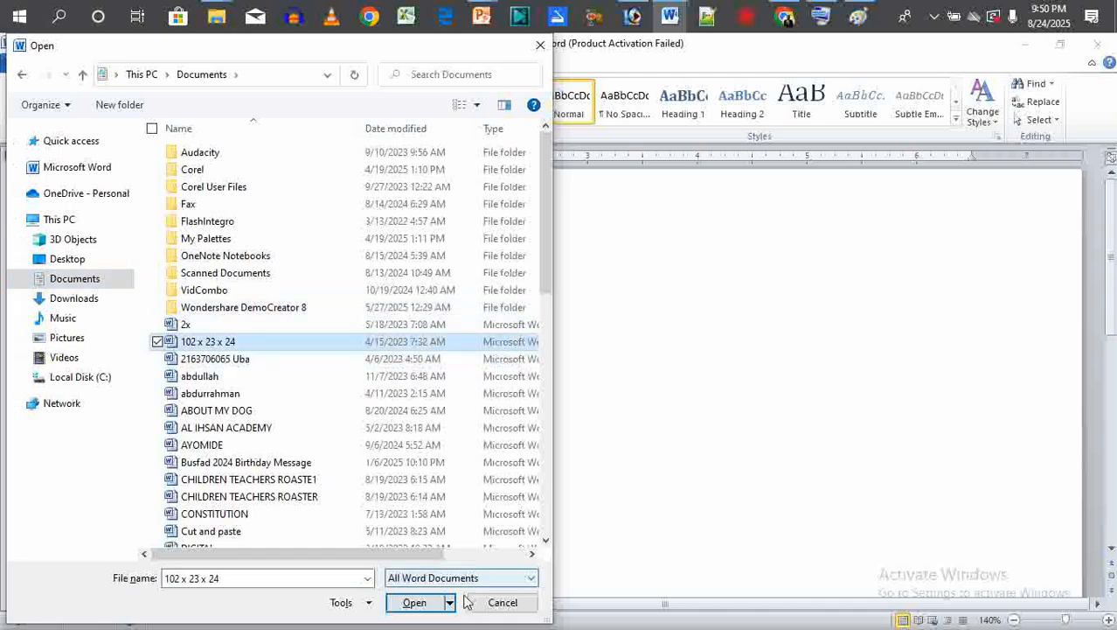
left_click(414, 603)
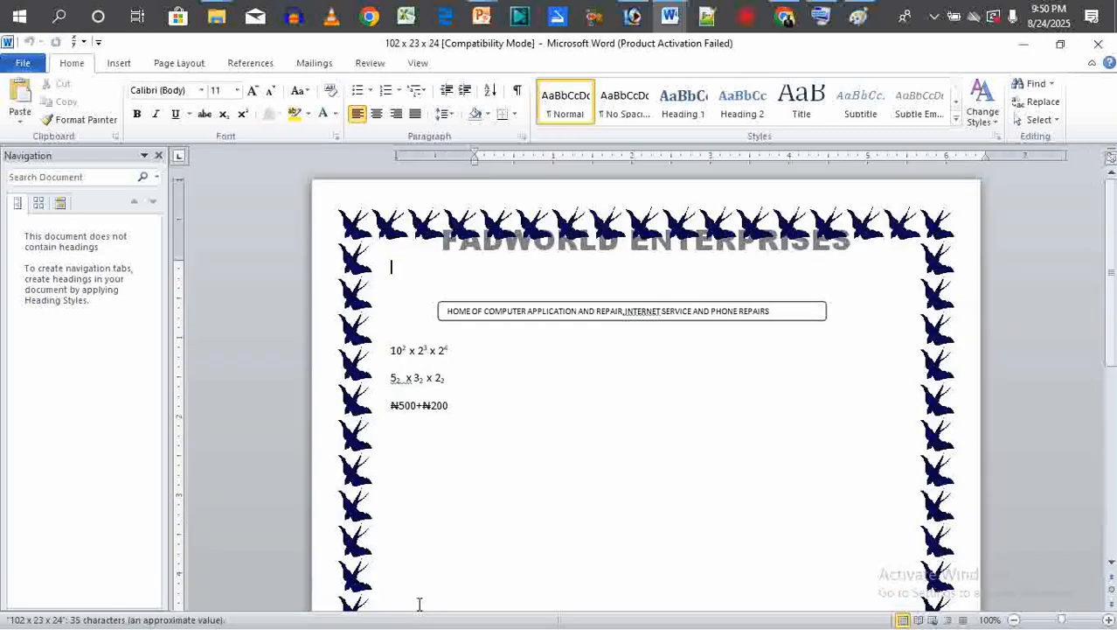
Step: Advance the slide show to the "Ctrl + P: Print" point and switch to the Computer document in Word
left_click(1019, 48)
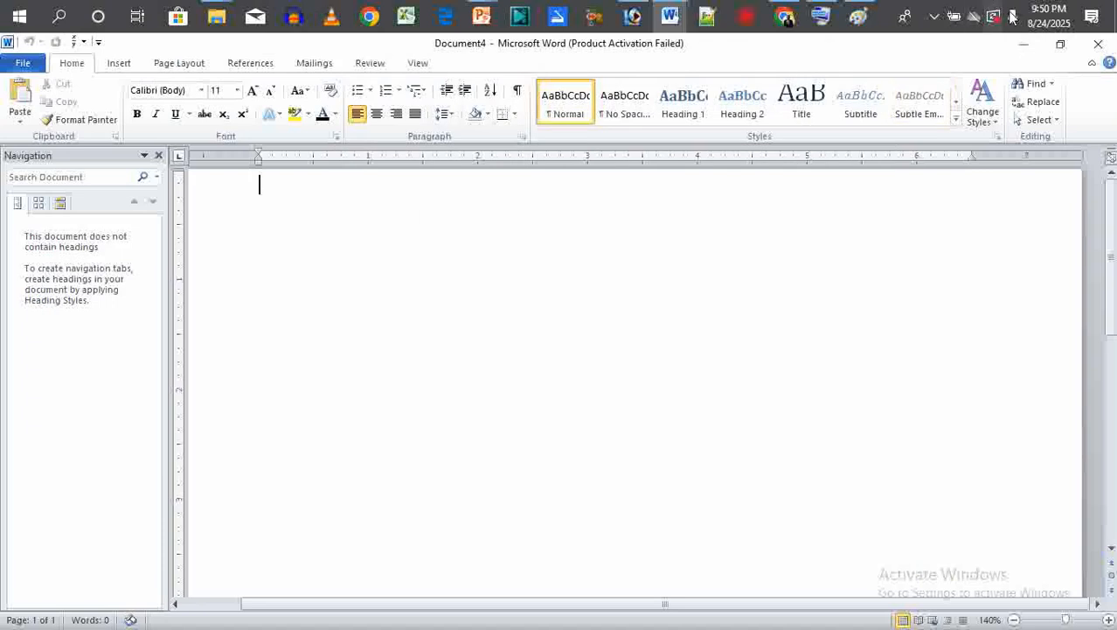
left_click(1020, 52)
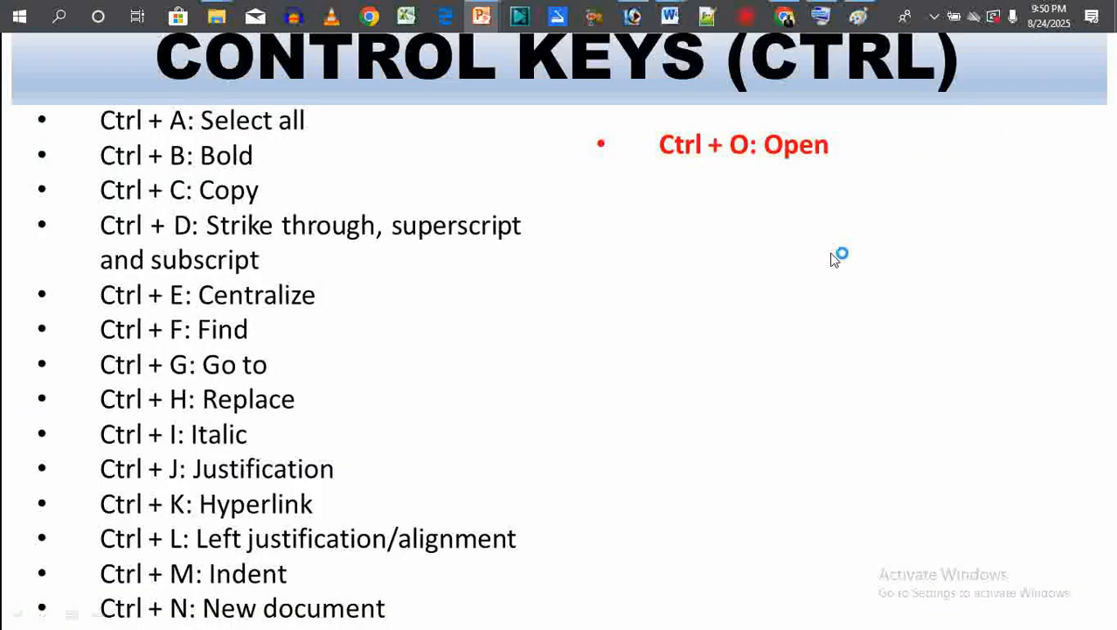
left_click(733, 347)
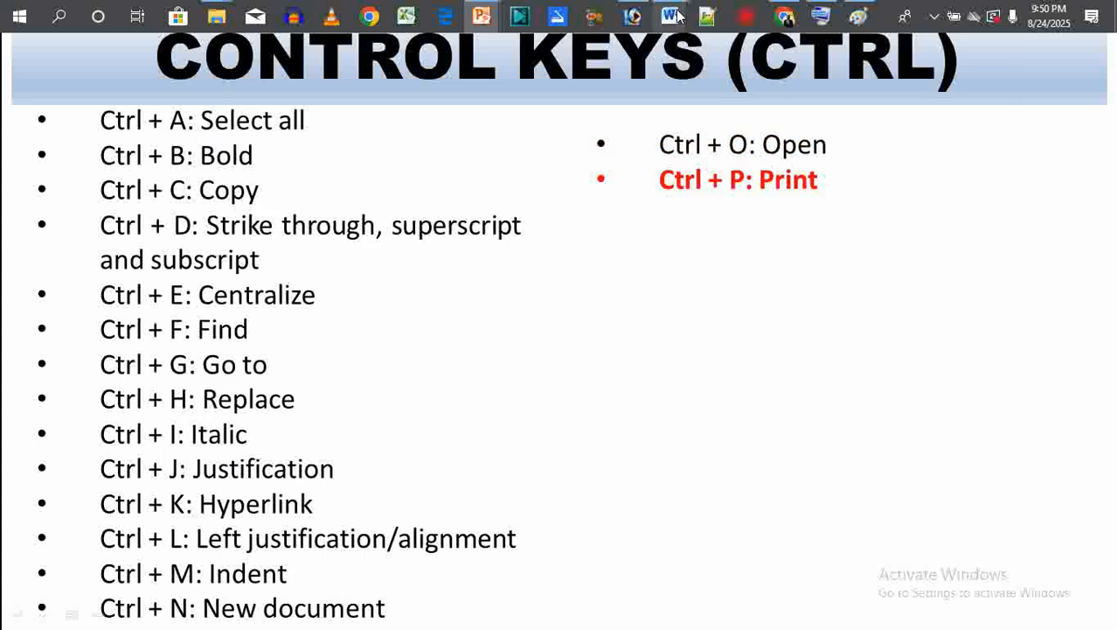
mouse_move(678, 16)
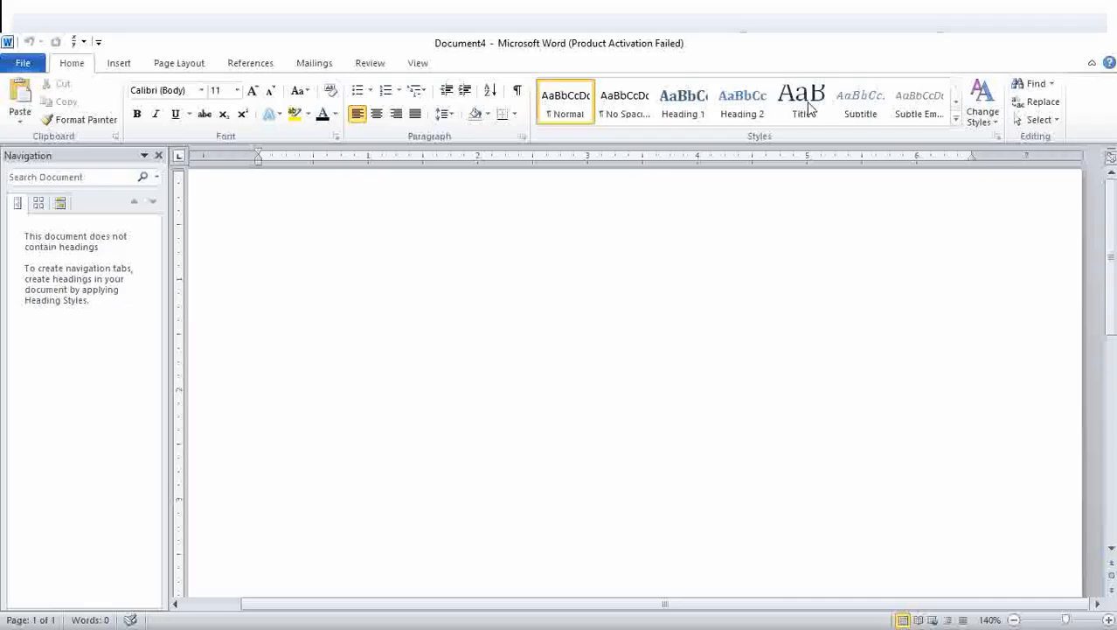
left_click(680, 105)
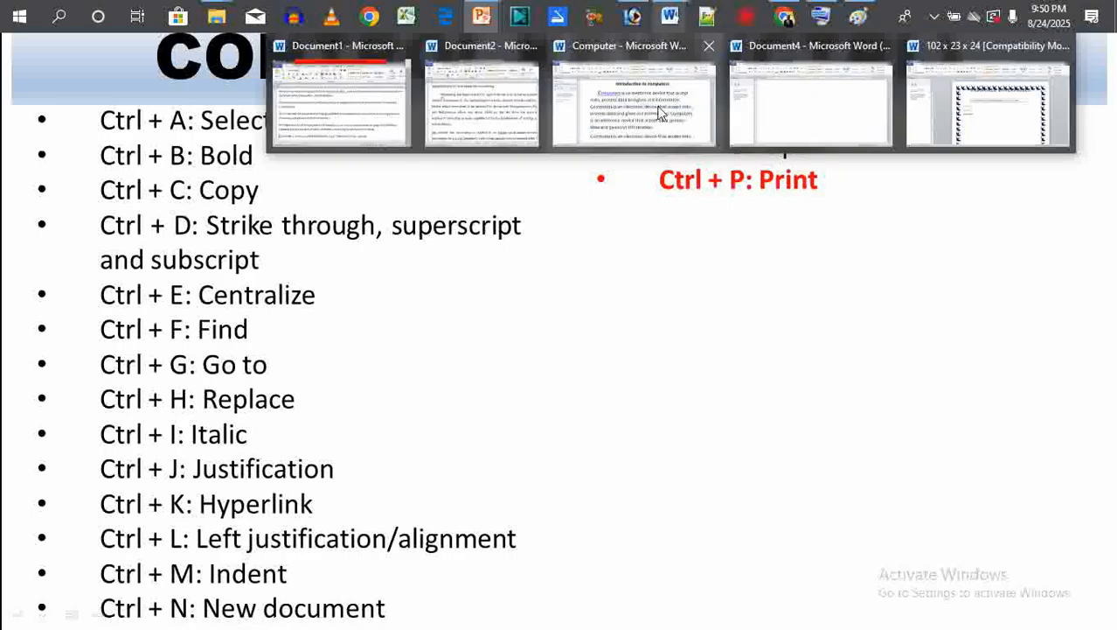
left_click(662, 113)
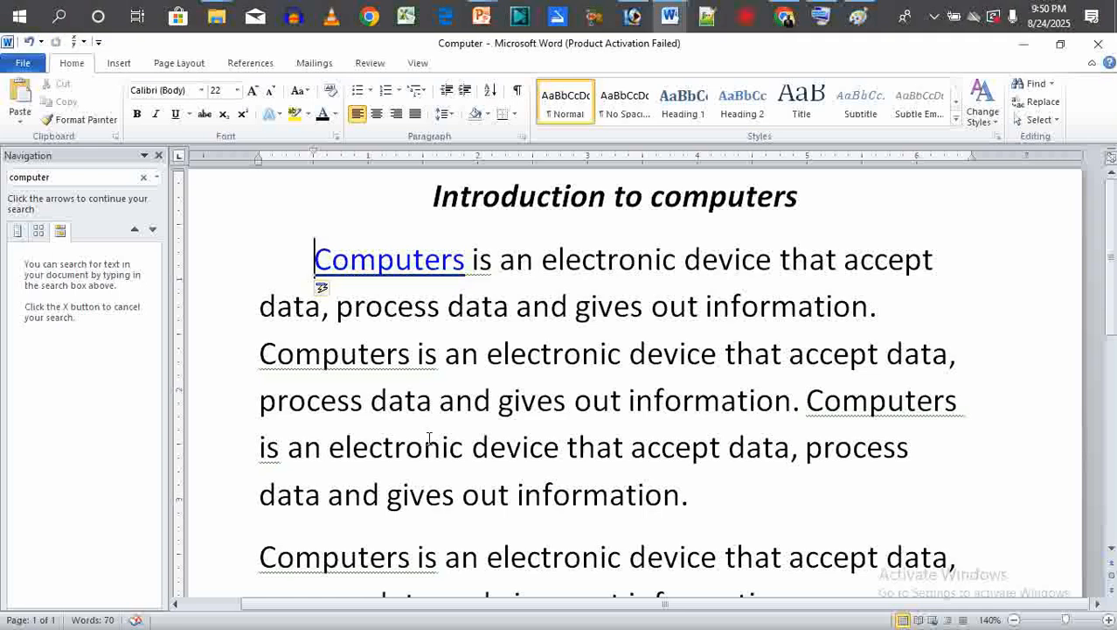
Step: Bring up the print settings of the Computer document and examine the available printers
key("ctrl+p")
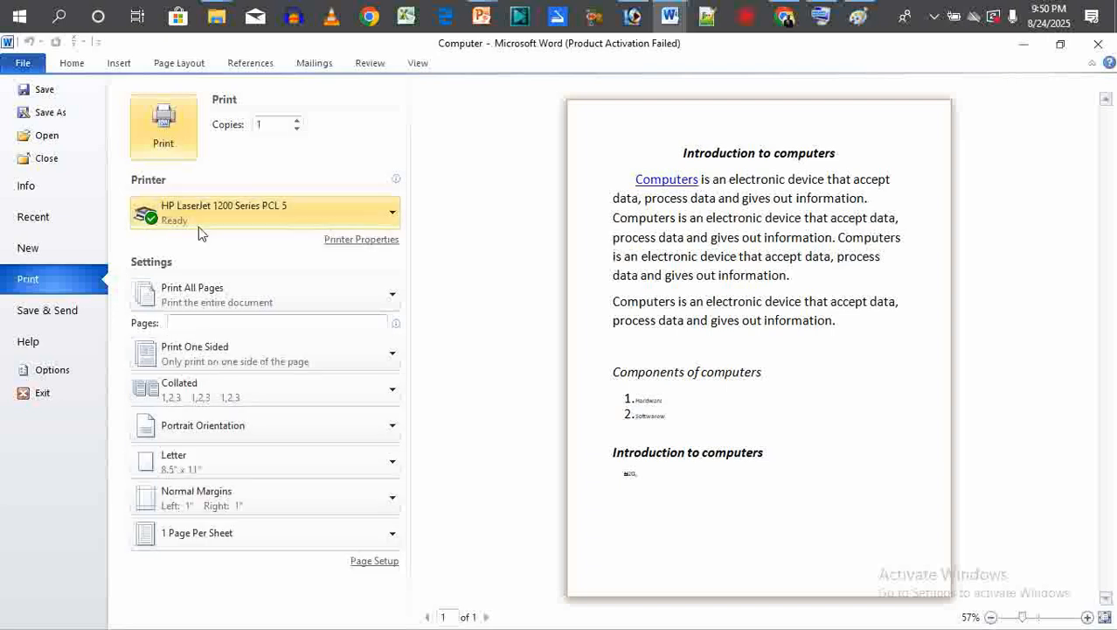
left_click(335, 226)
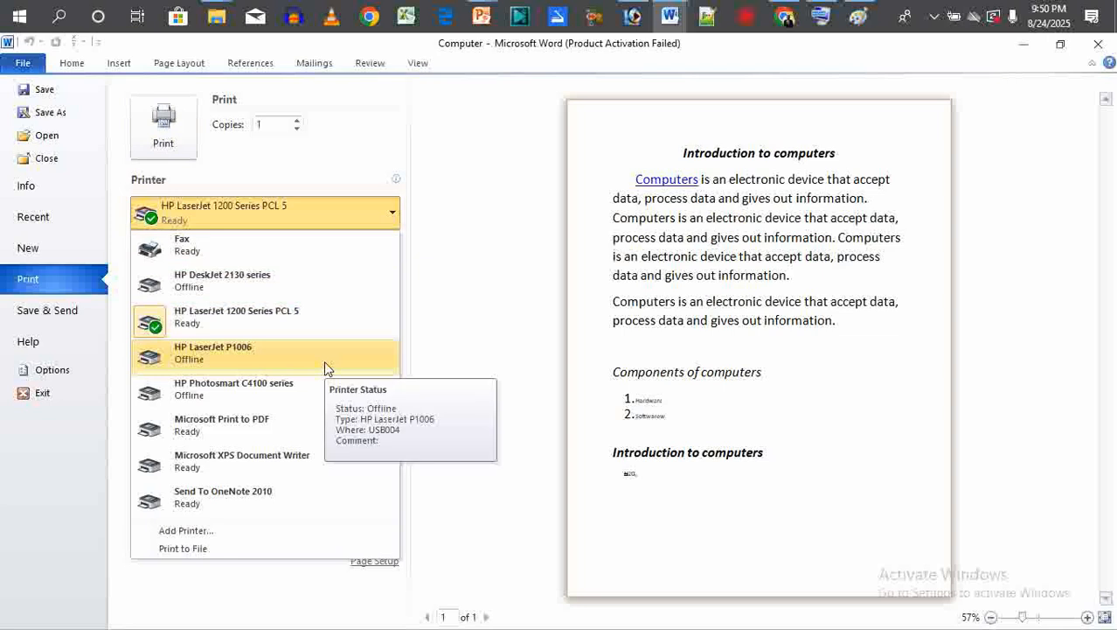
left_click(382, 225)
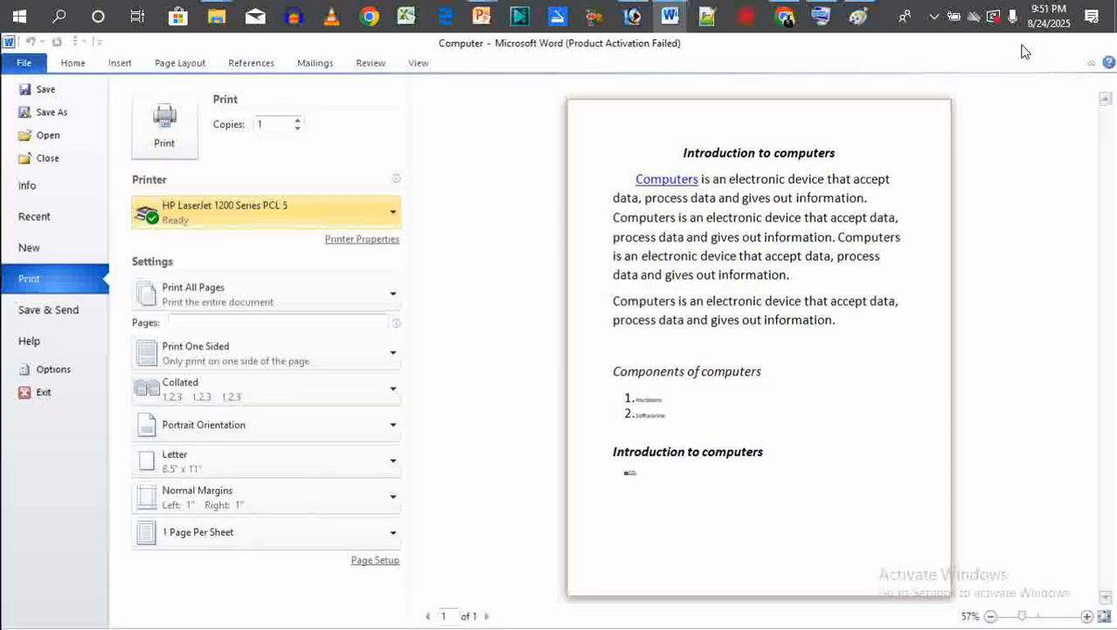
Step: Advance the slide show to the "Ctrl + Q: Remove paragraph format" point and return to the Computer document's text in Word, leaving the print settings
key("alt+Tab")
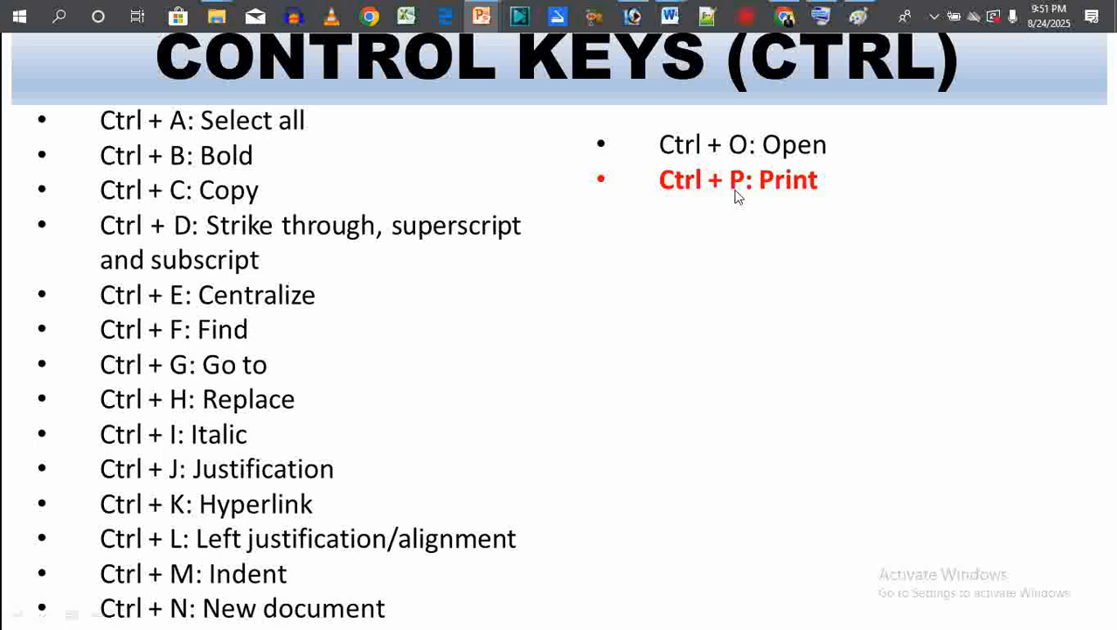
left_click(629, 248)
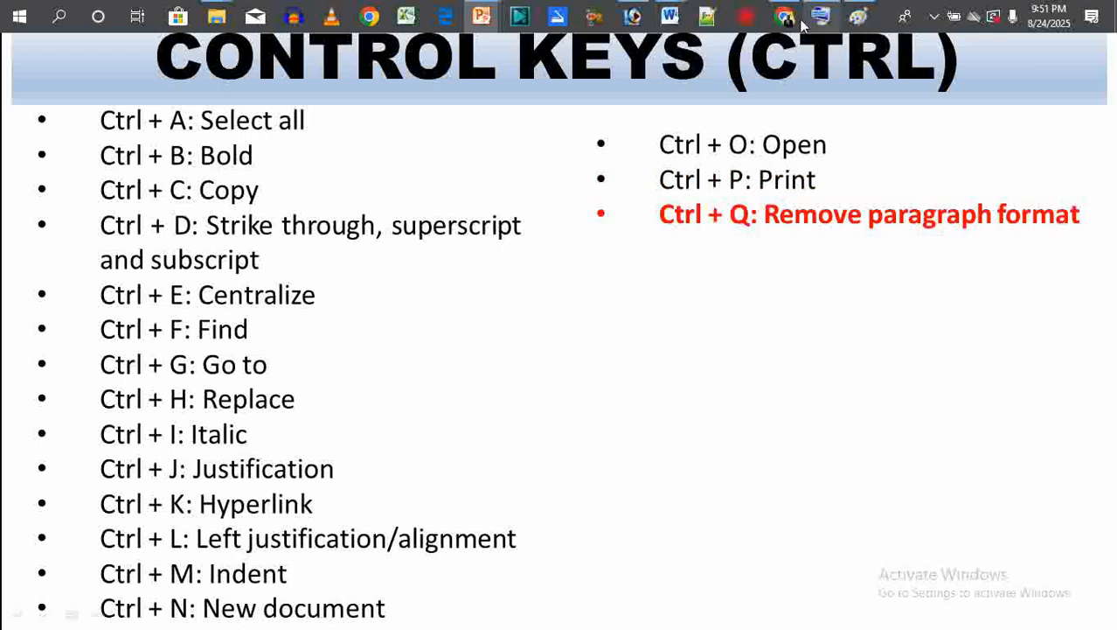
mouse_move(672, 16)
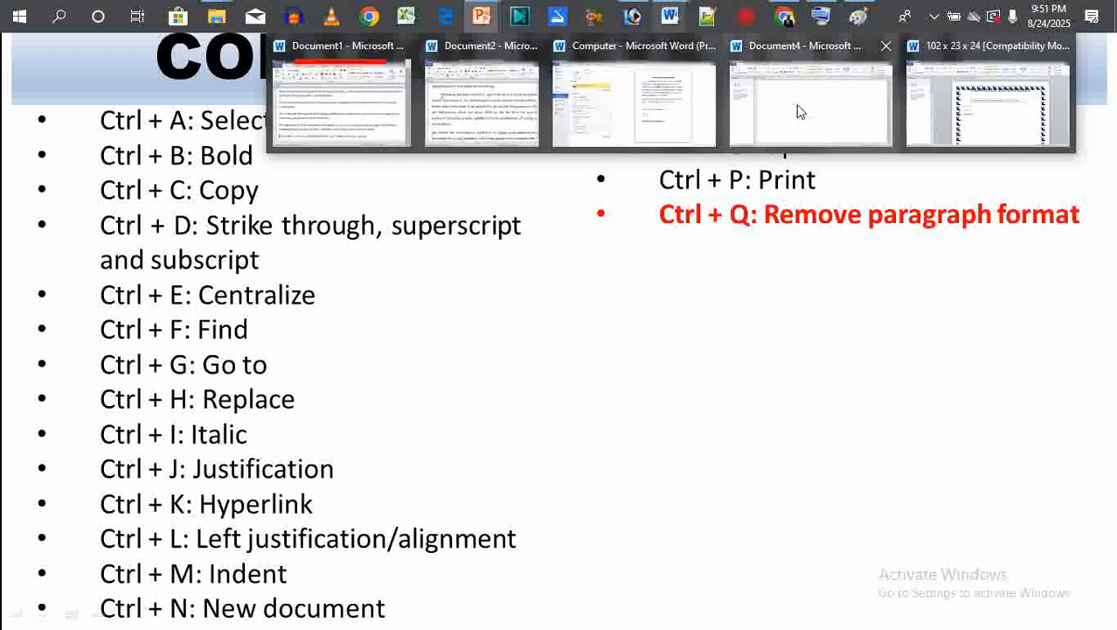
left_click(662, 124)
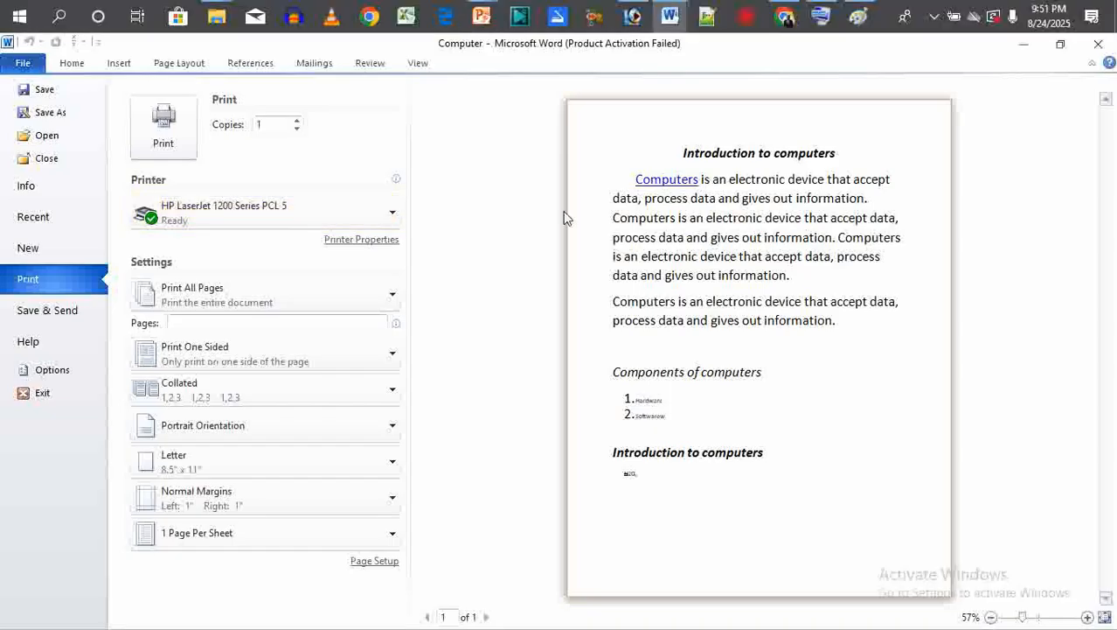
key("Escape")
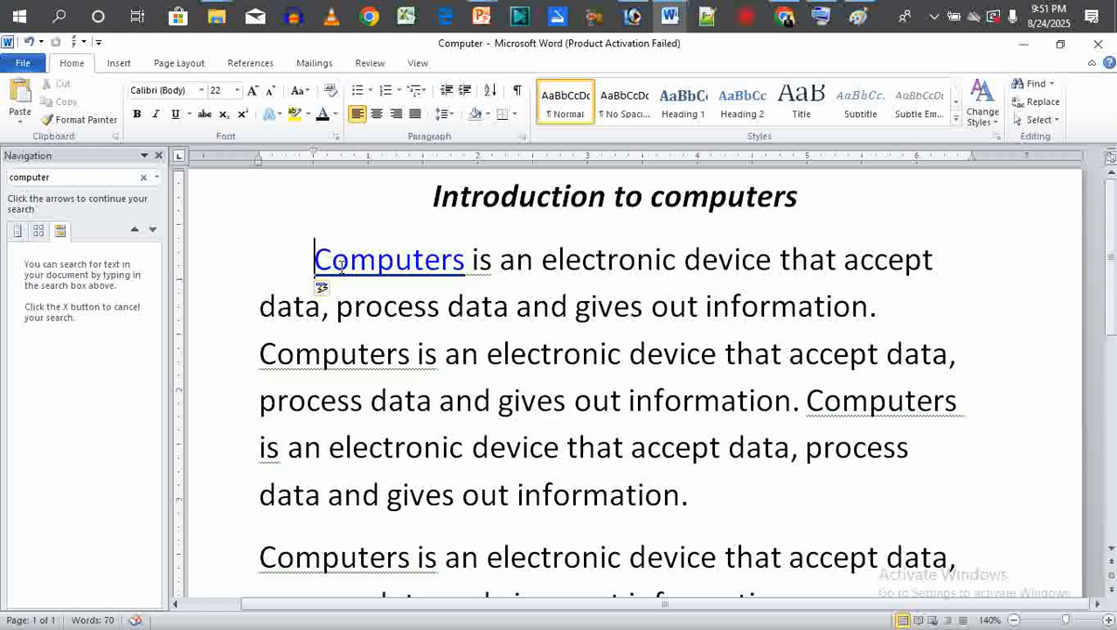
Step: Try a one-level left indent on the first body paragraph in place of its first-line indent, and remove it again
key("BackSpace")
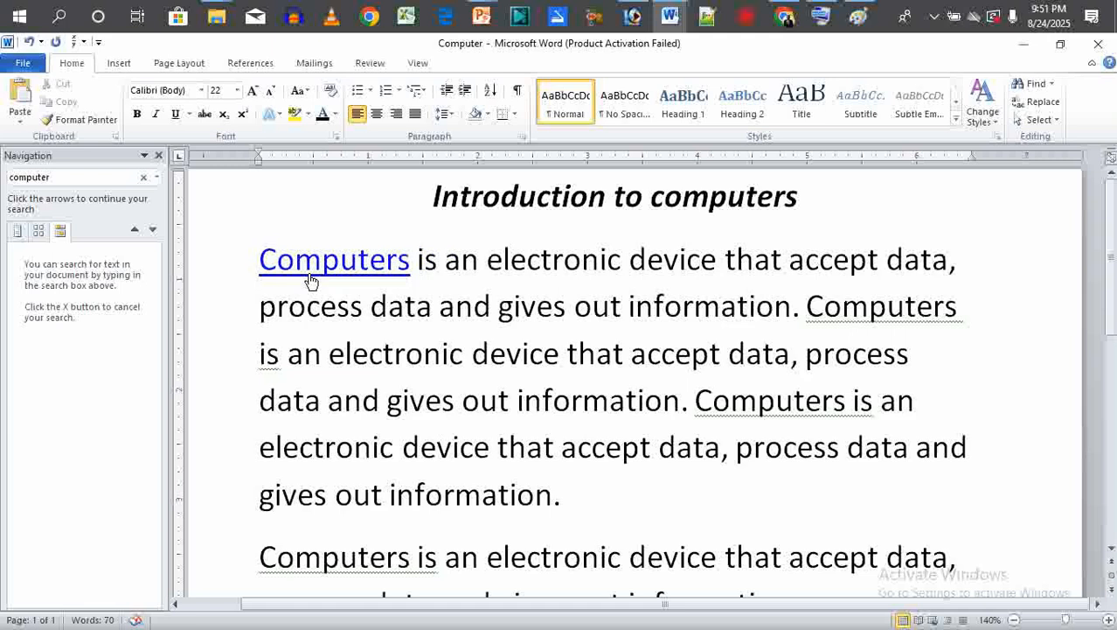
key("ctrl+m")
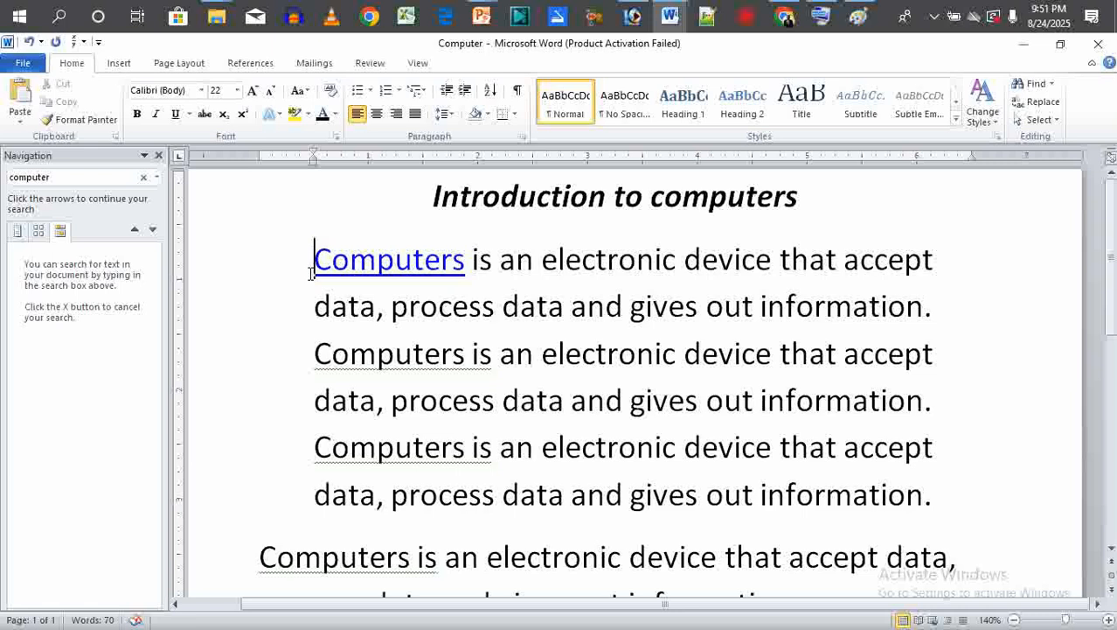
key("BackSpace")
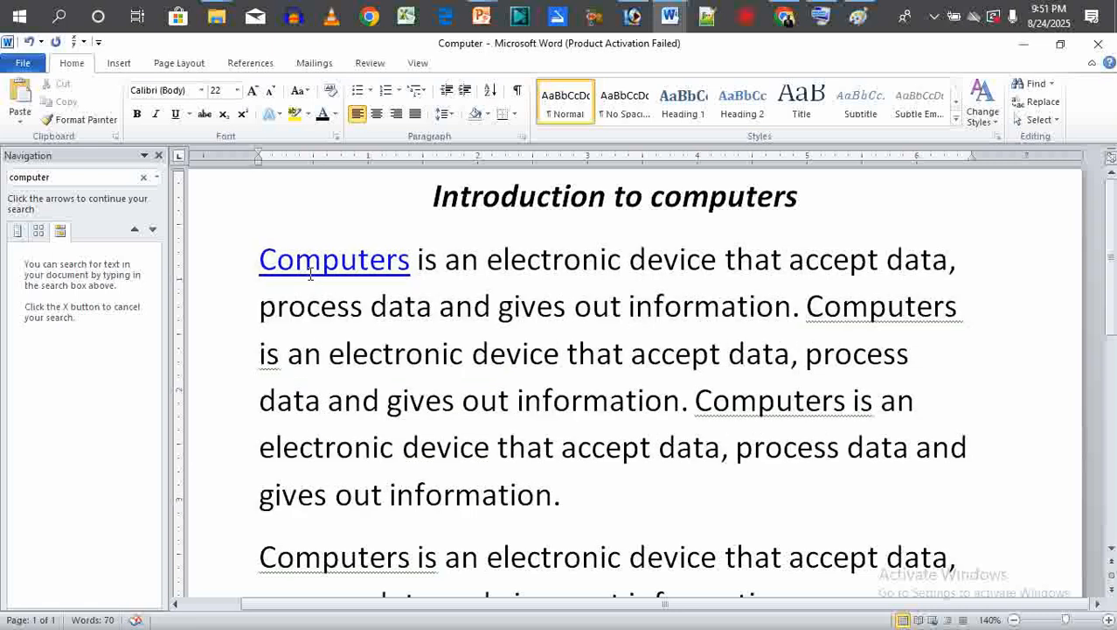
Step: Apply a first-line indent to the body paragraph that starts with the hyperlinked word "Computers"
scroll(310, 274, "down", 3)
scroll(311, 274, "up", 3)
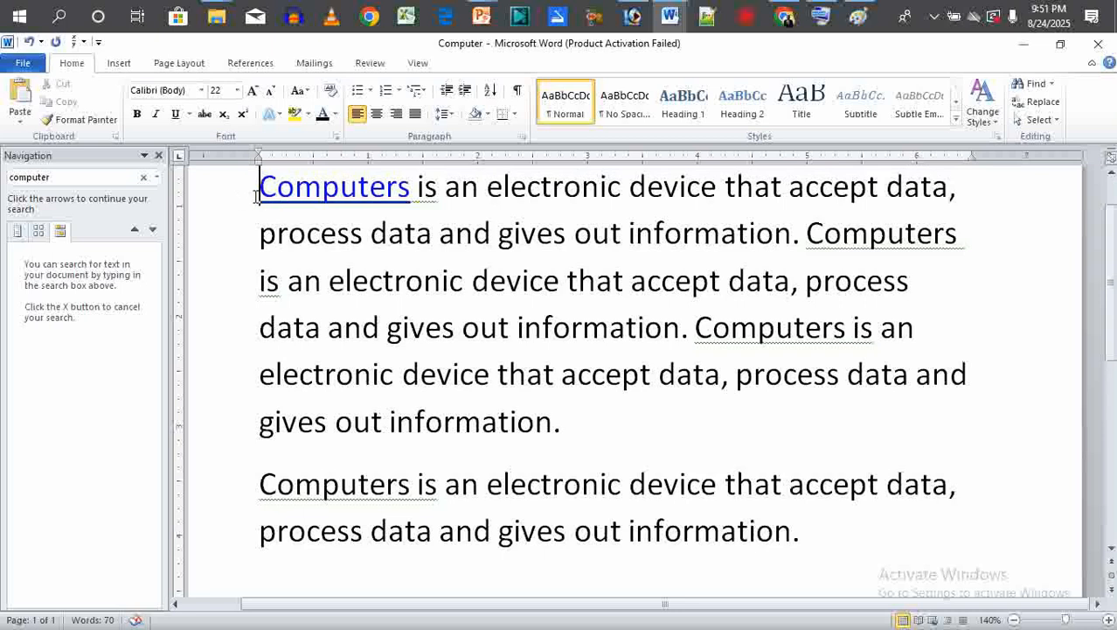
key("Tab")
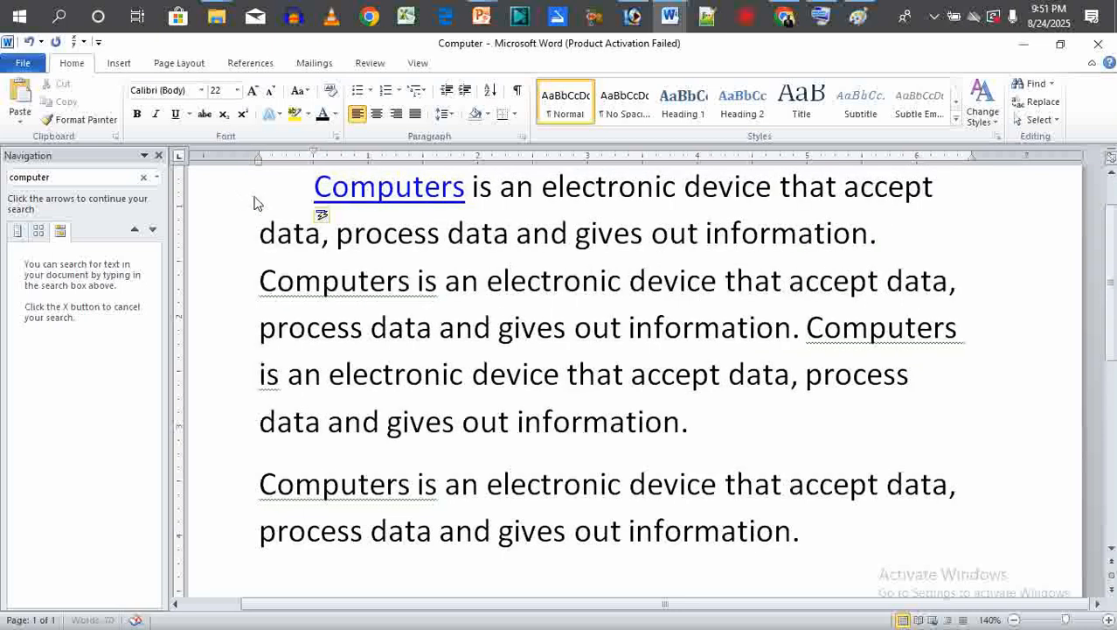
Step: Indent the second body paragraph one level, and remove the paragraph formatting from both body paragraphs
left_click(261, 486)
key("Tab")
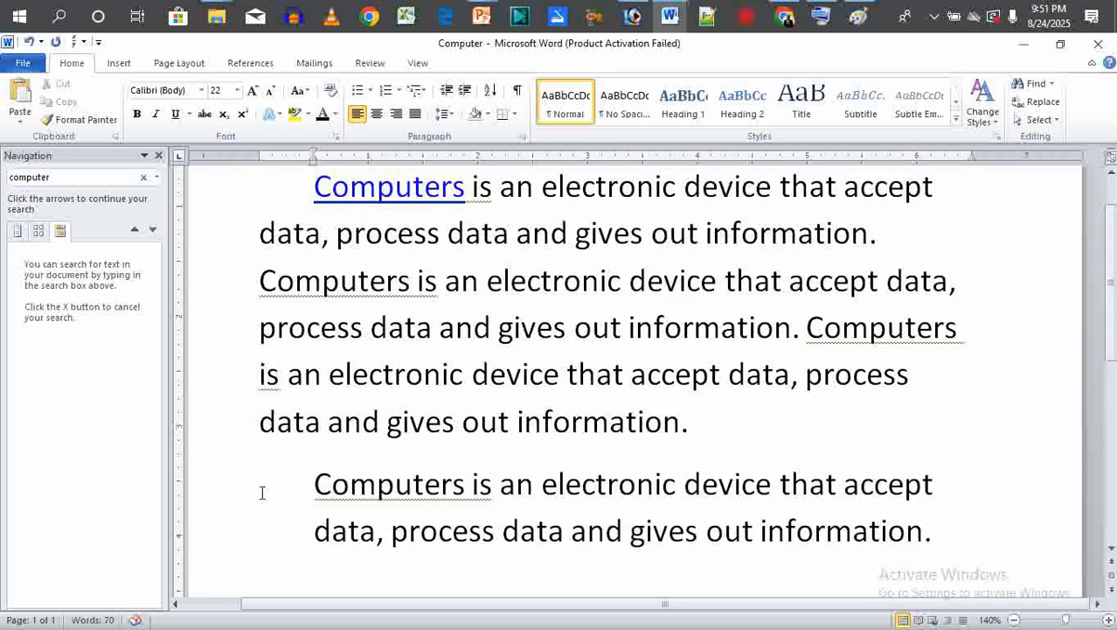
left_click_drag(317, 188, 387, 545)
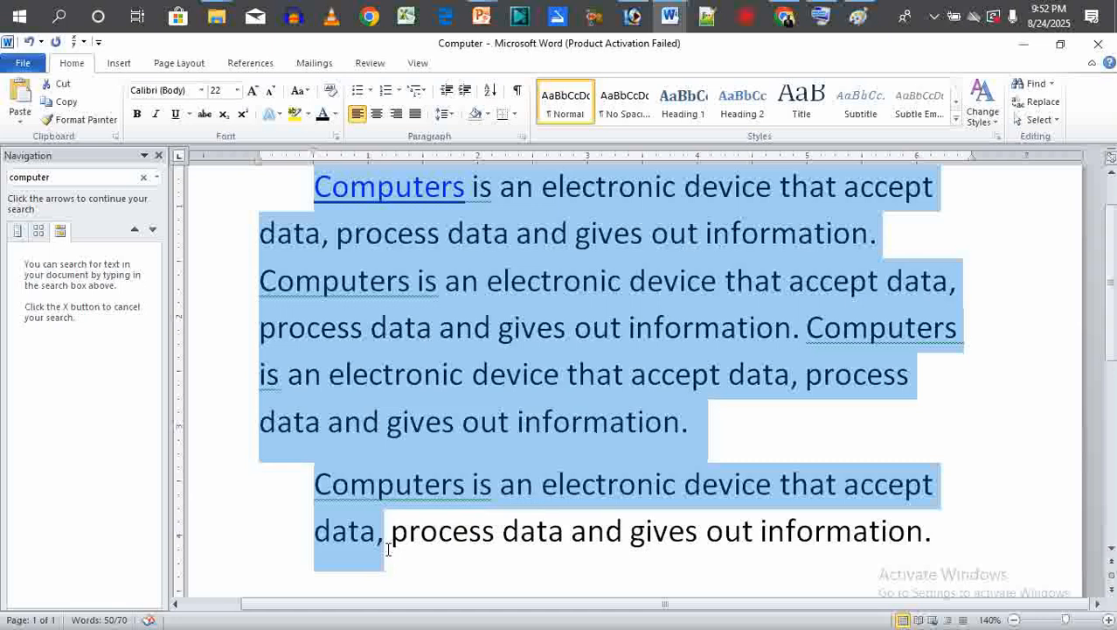
key("ctrl+q")
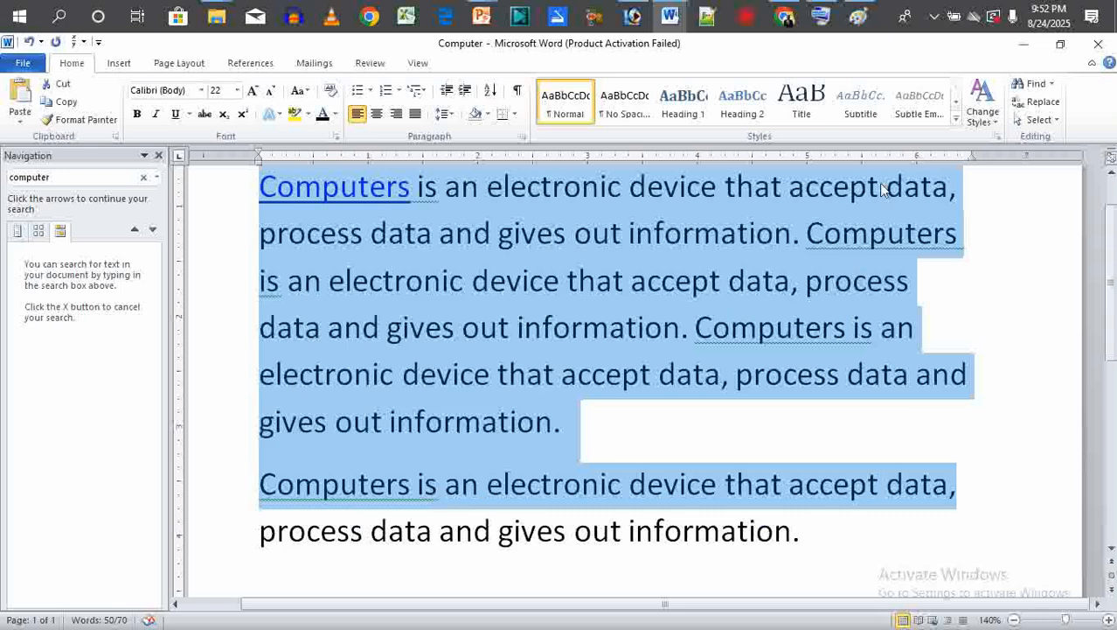
Step: Advance the slide show to the "Ctrl + R: Replace" point and return to the Computer document in Word
left_click(1024, 43)
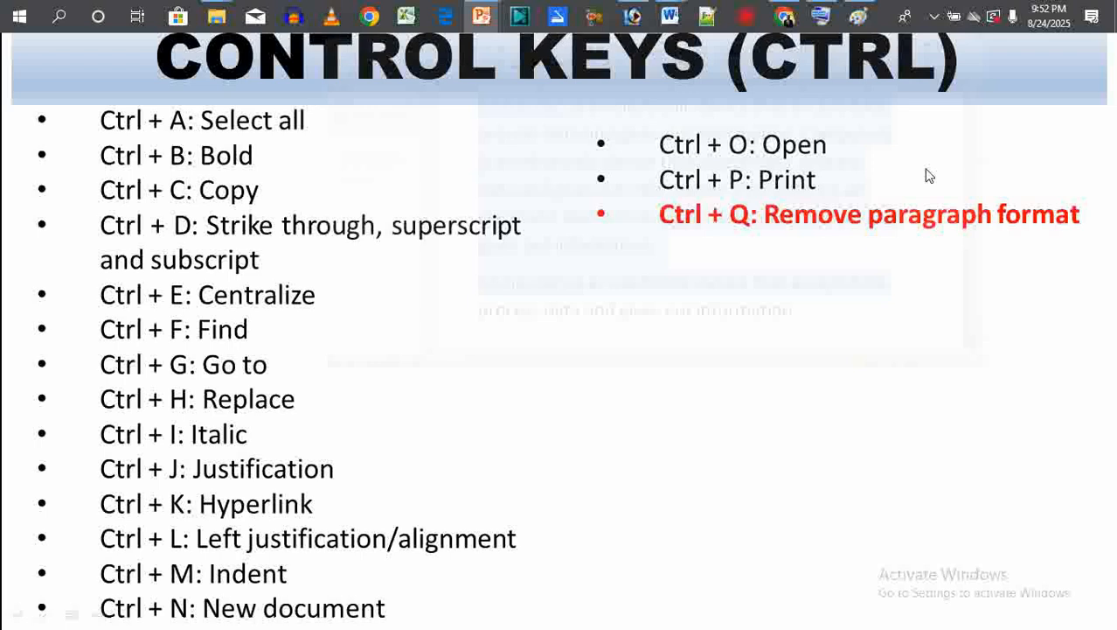
left_click(702, 422)
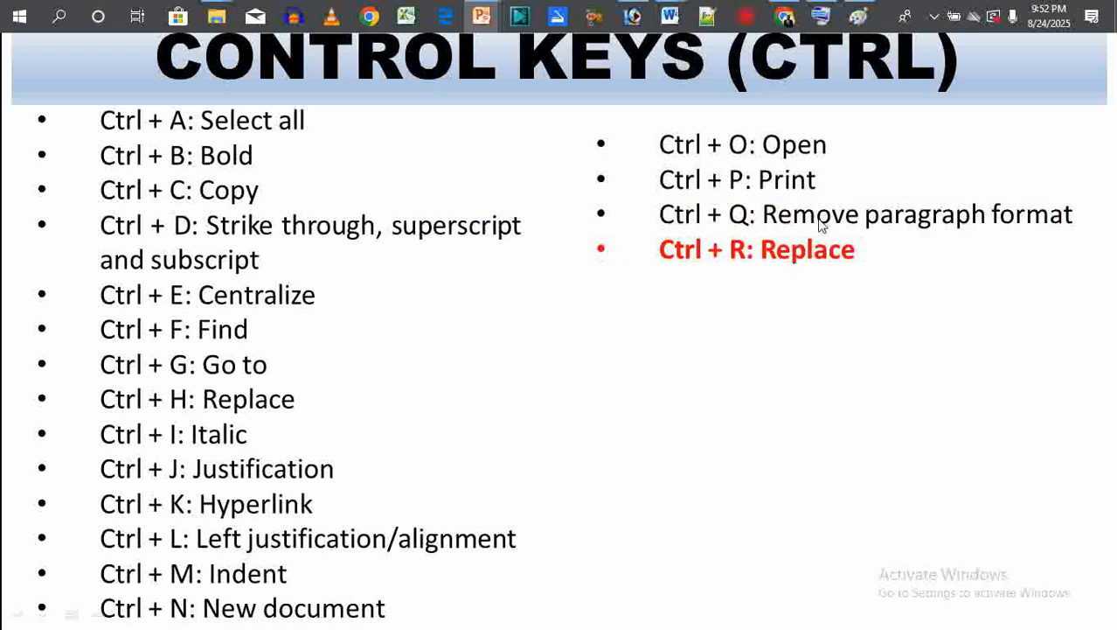
left_click(669, 16)
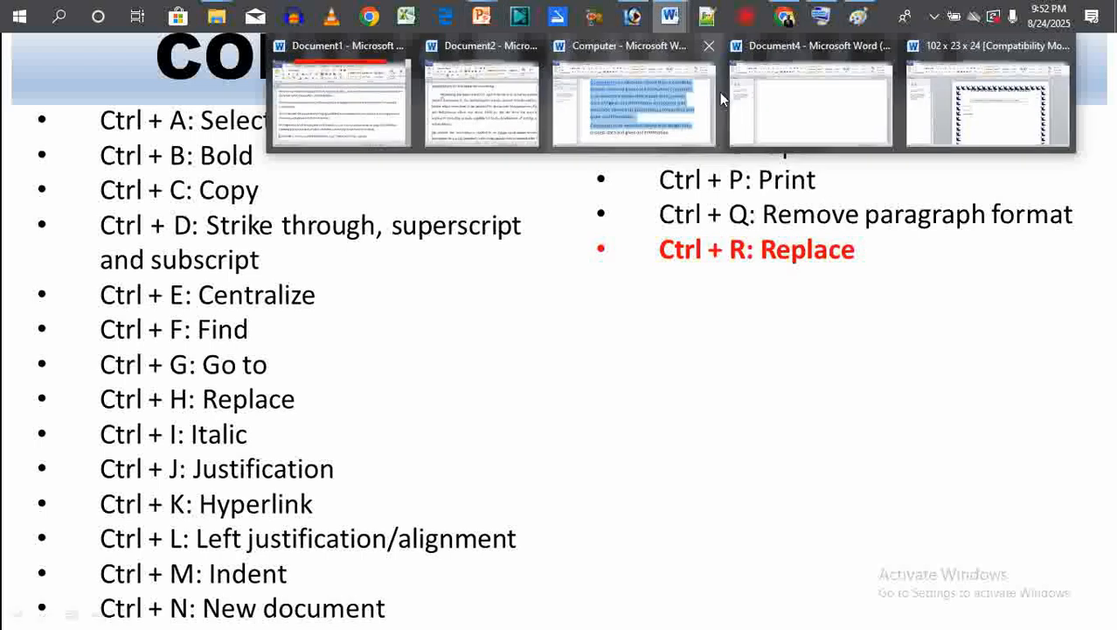
left_click(652, 127)
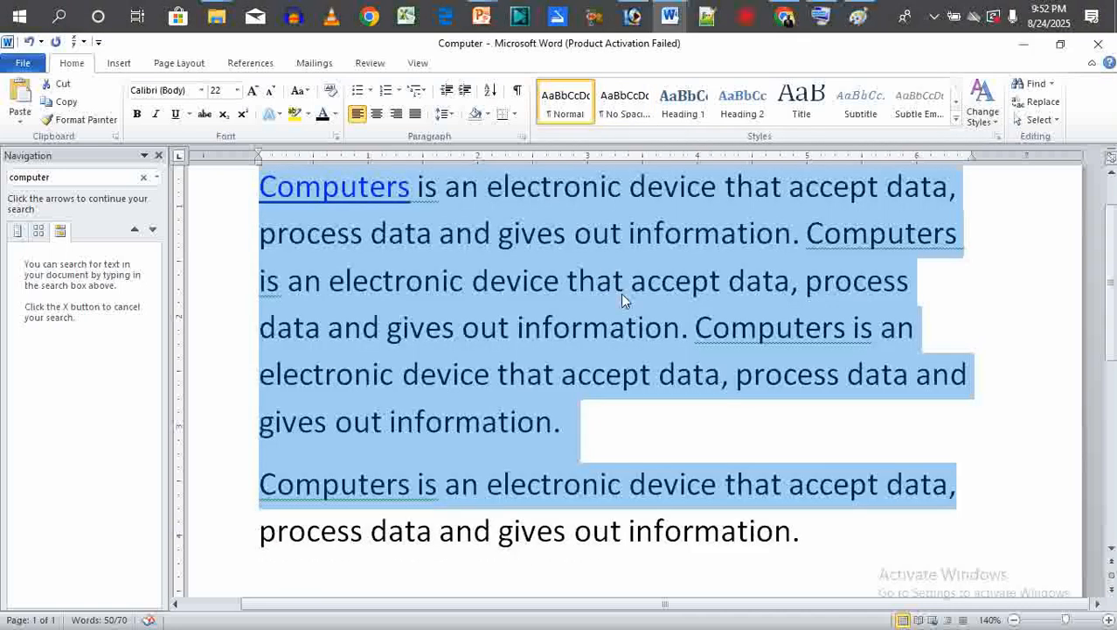
Step: Right-align the whole first body paragraph under the "Introduction to computers" heading
scroll(622, 299, "up", 1)
left_click(582, 264)
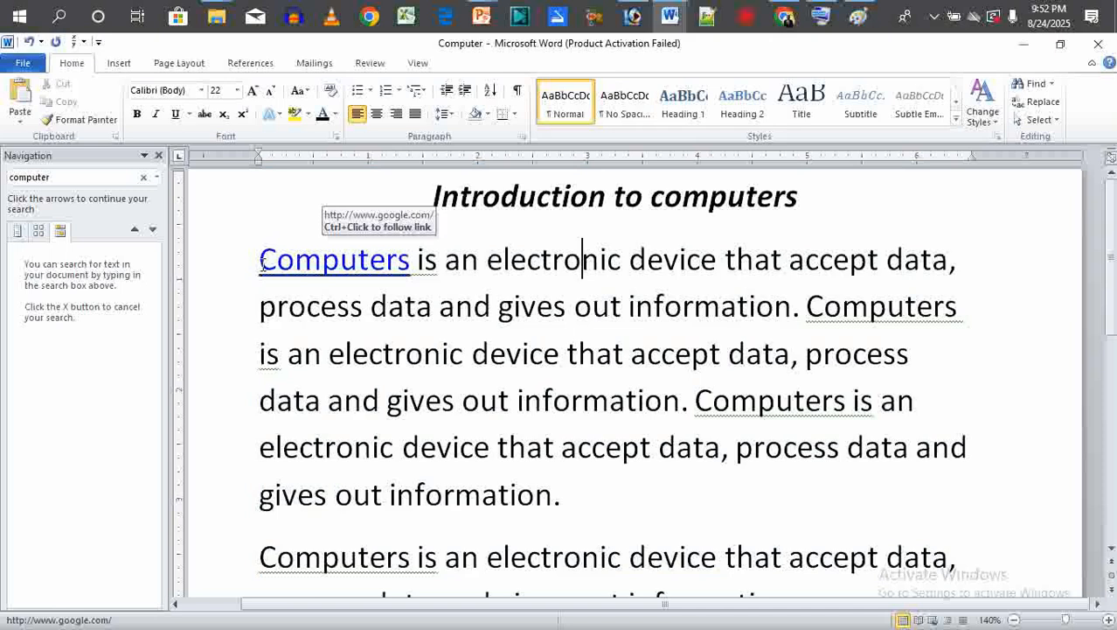
left_click_drag(261, 259, 577, 516)
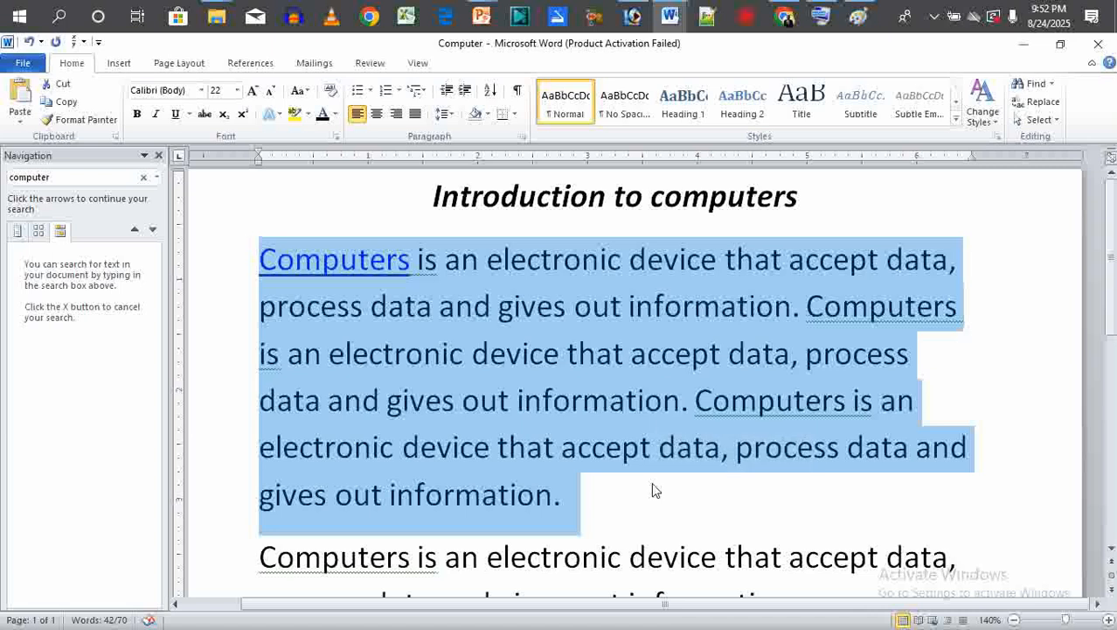
key("ctrl+r")
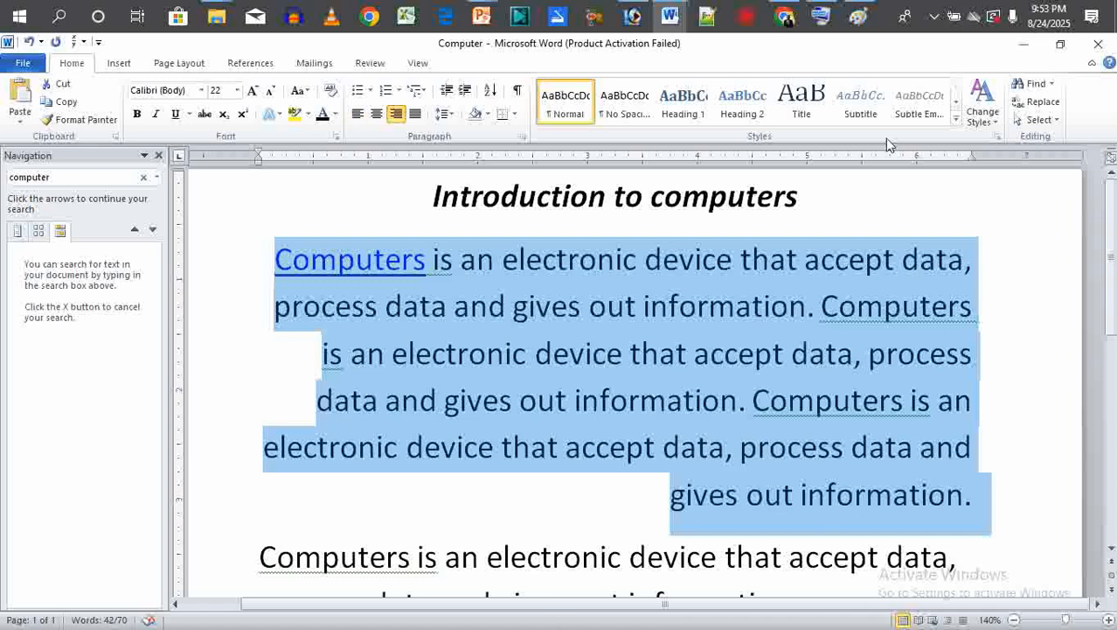
Step: Advance the slide show to the "Ctrl + S: Save" point and return to the Computer document in Word
left_click(1025, 44)
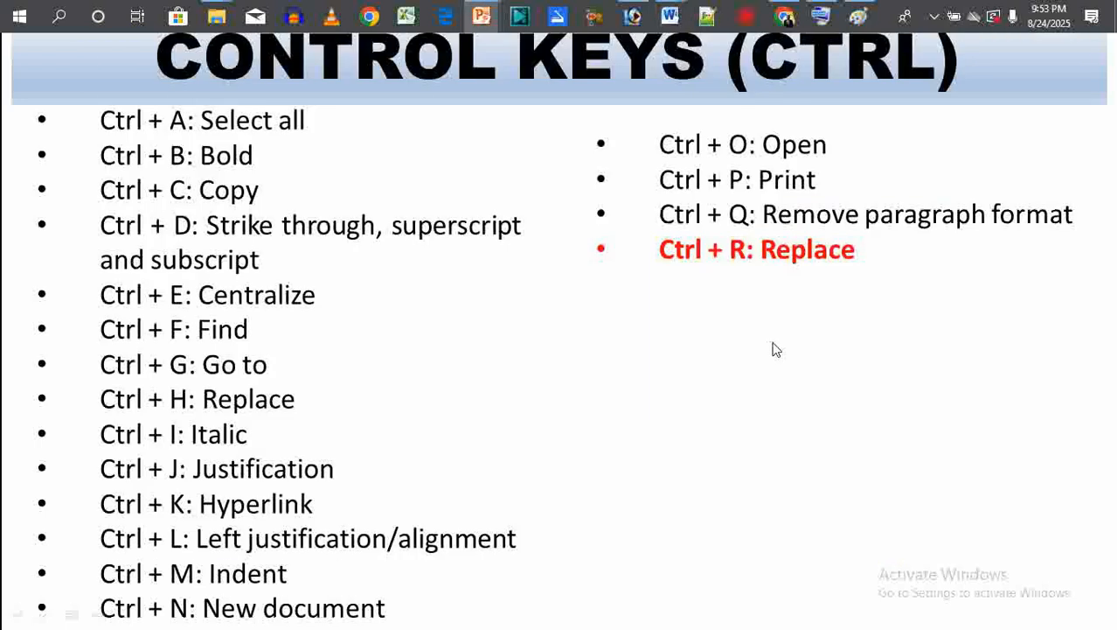
left_click(774, 350)
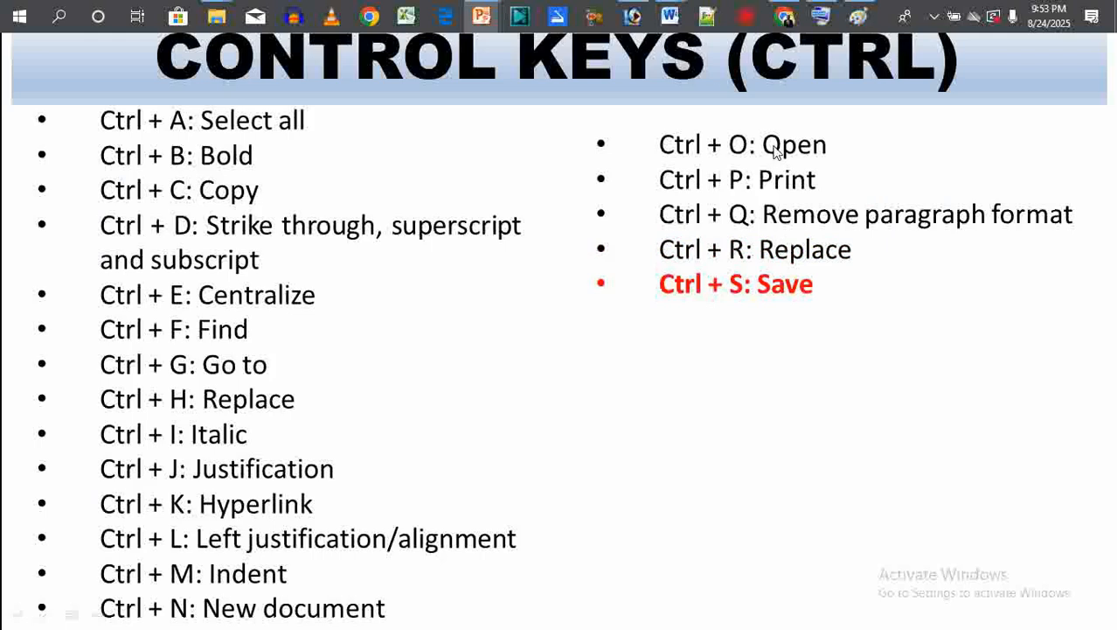
mouse_move(672, 20)
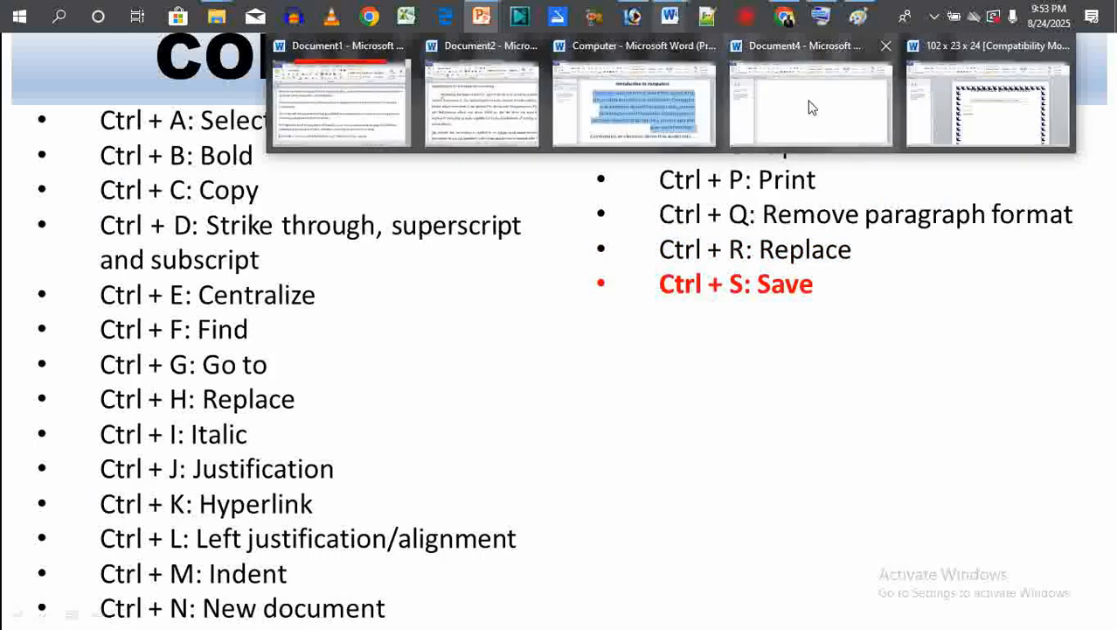
left_click(659, 103)
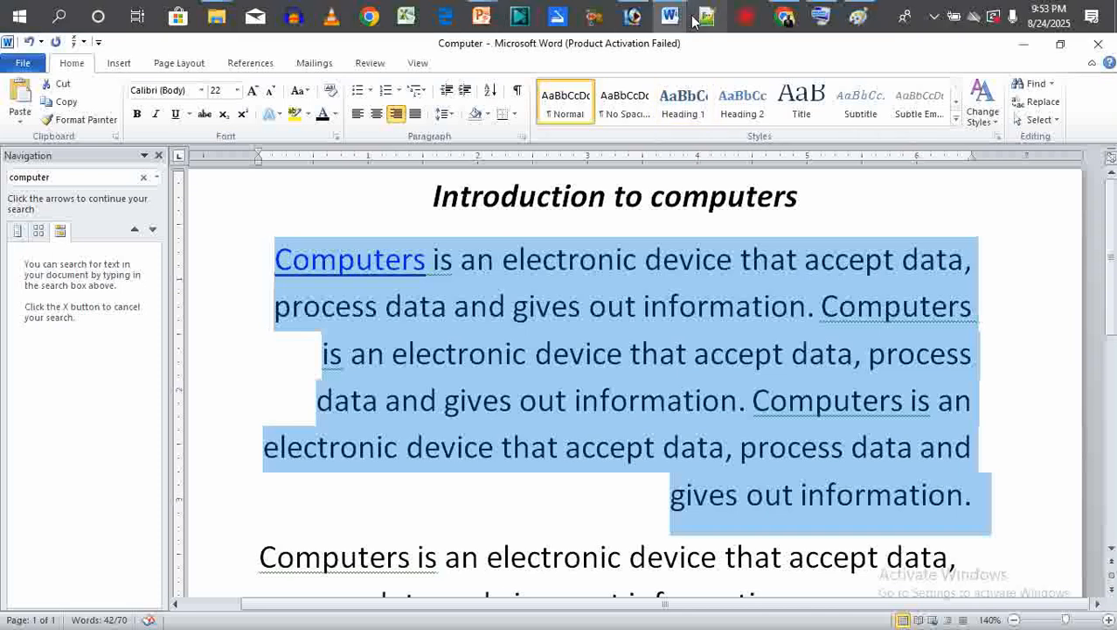
Step: Switch to the blank Document4, bring up its Save As dialog and close the dialog without saving
mouse_move(671, 17)
left_click(849, 116)
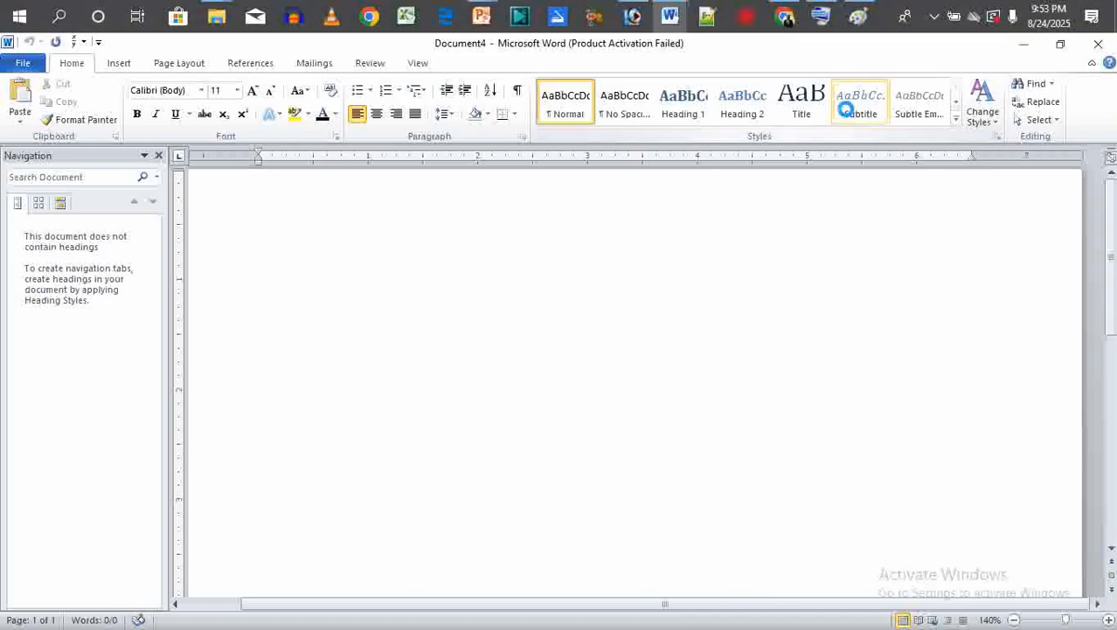
key("ctrl+s")
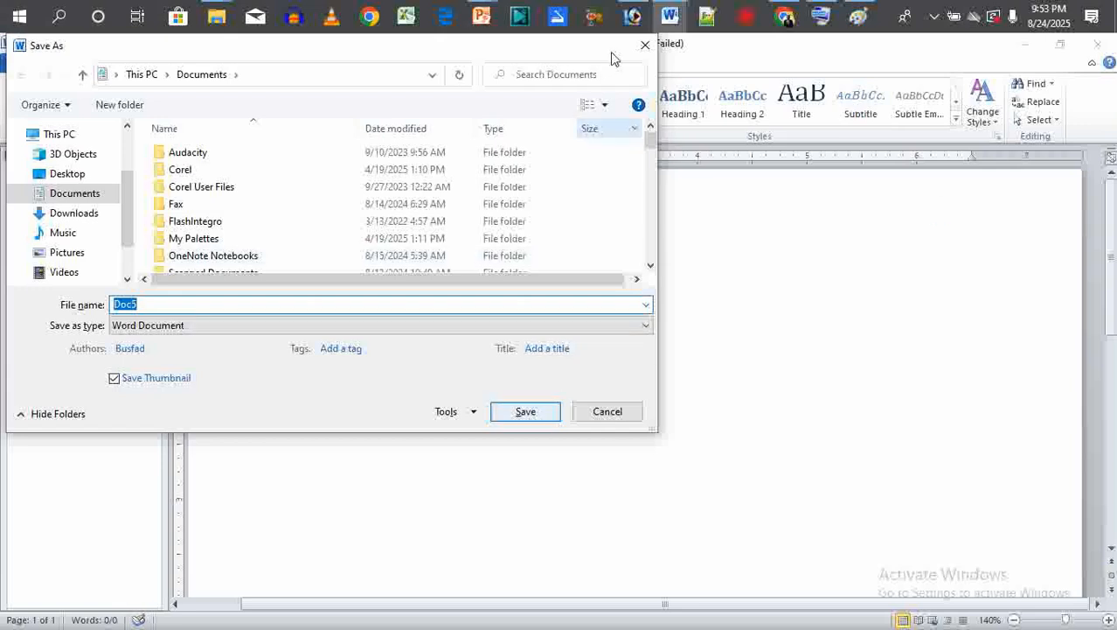
left_click(646, 45)
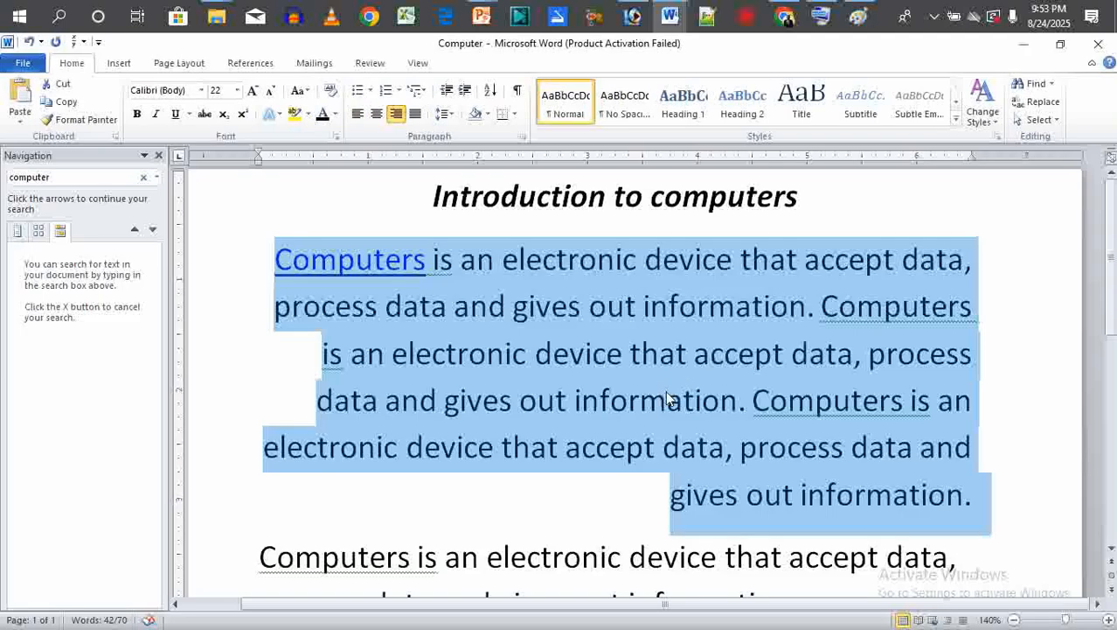
Step: Advance the slide show to the "Ctrl + T: Create hanging indent" point and return to the Computer document in Word
left_click(1023, 43)
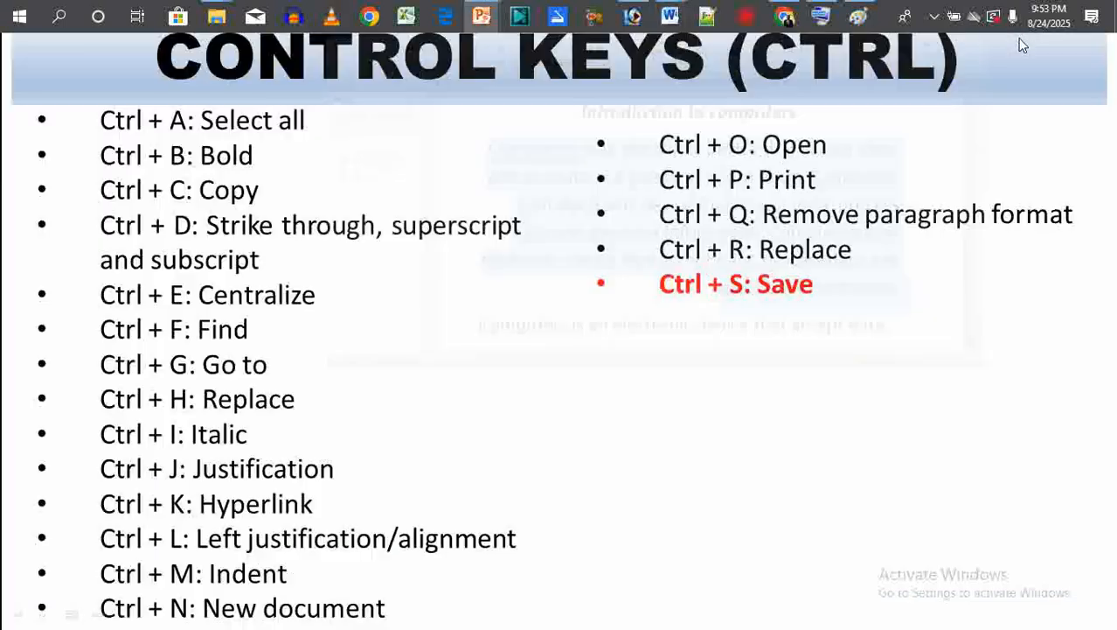
left_click(1024, 45)
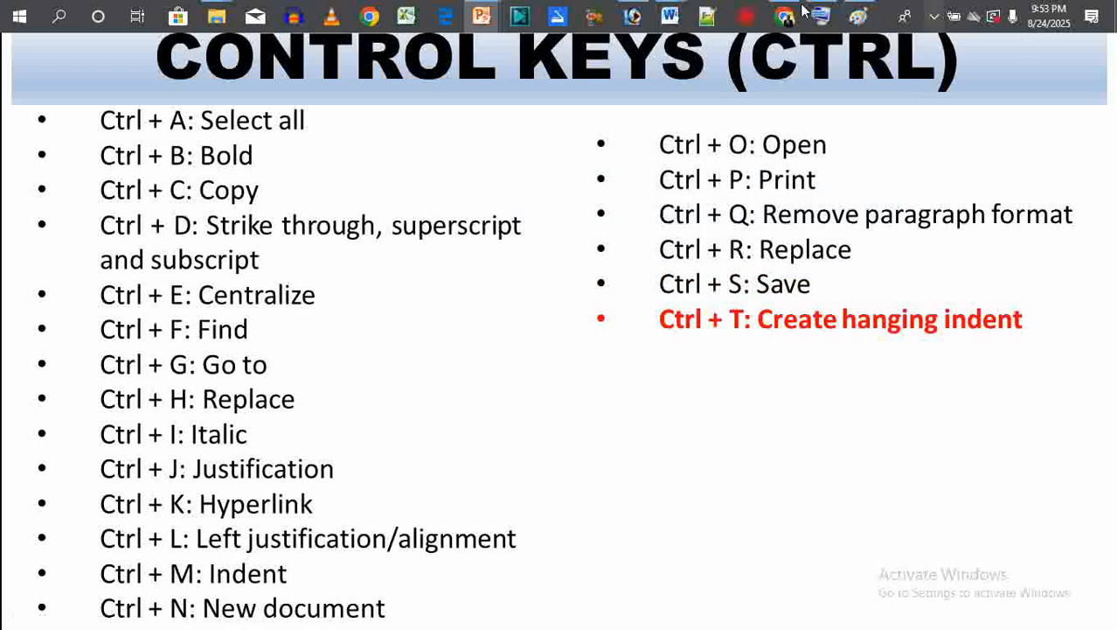
mouse_move(670, 16)
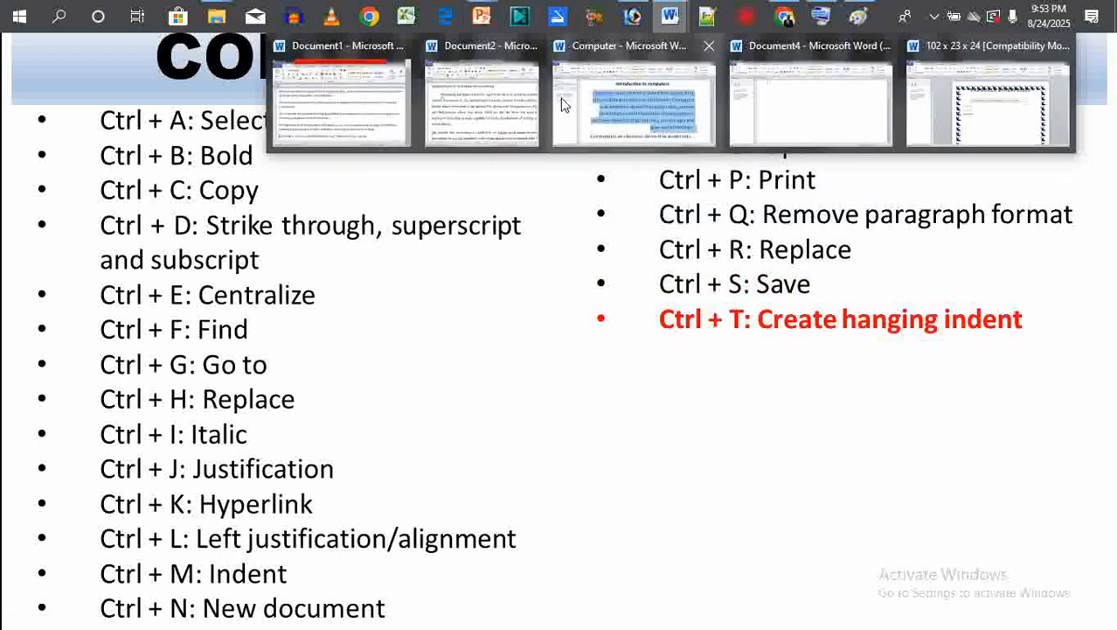
left_click(651, 93)
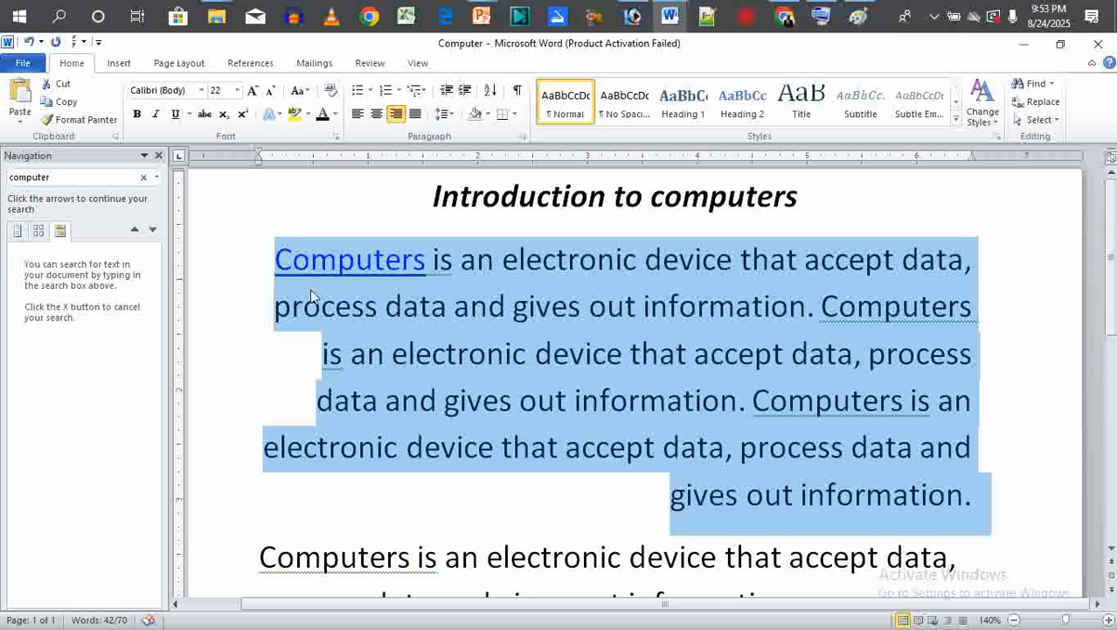
Step: Clear the first body paragraph's formatting after trying a two-level left indent, and give it a hanging indent
key("ctrl+m")
key("ctrl+m")
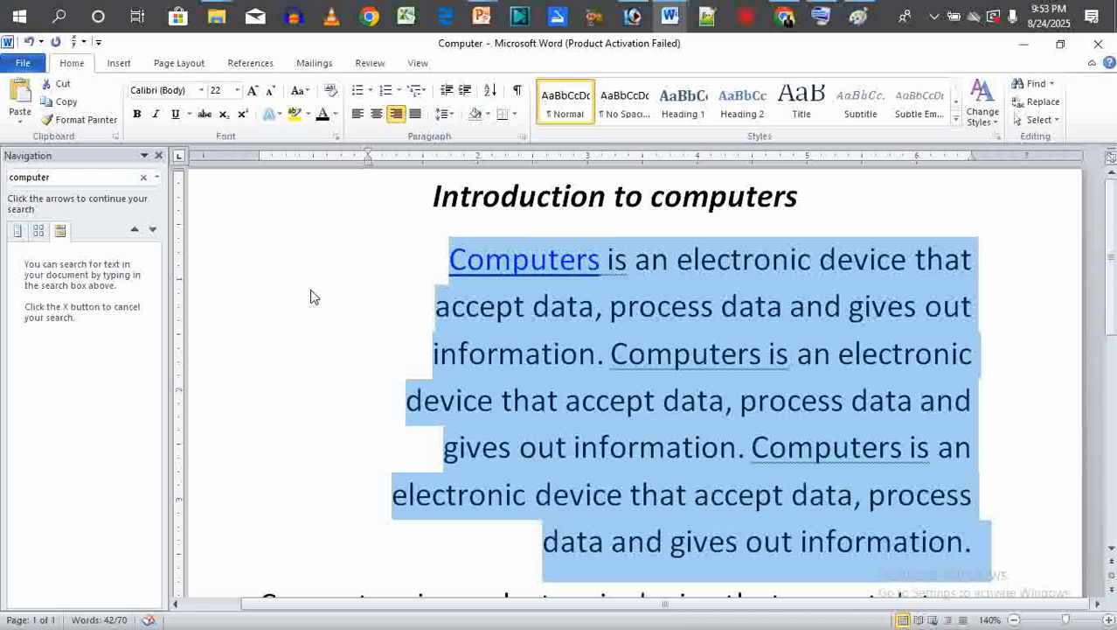
key("ctrl+q")
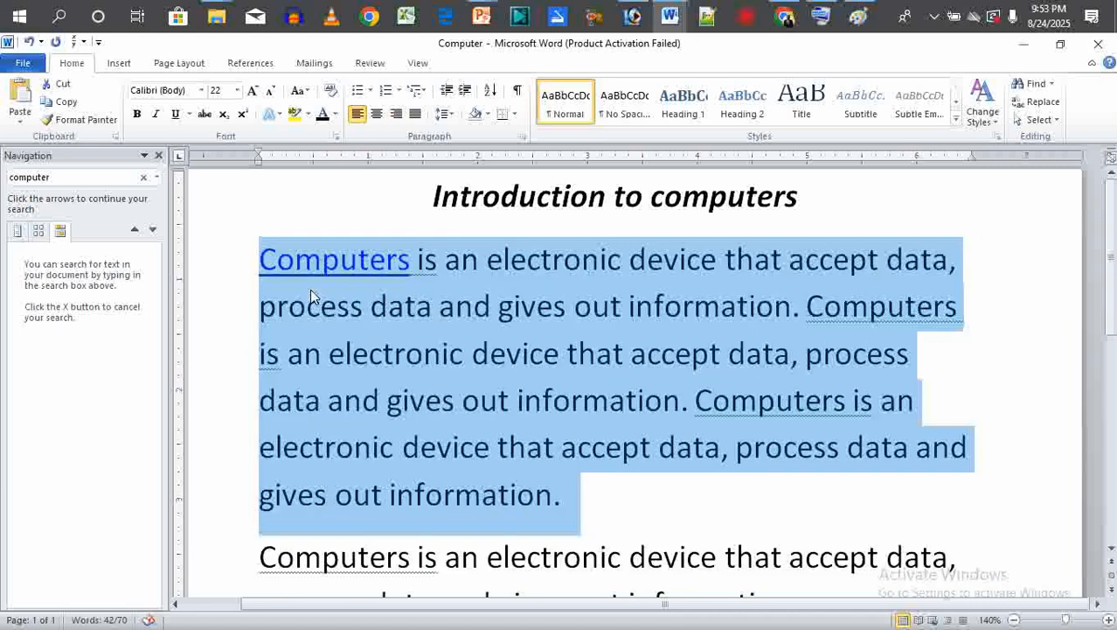
key("ctrl+t")
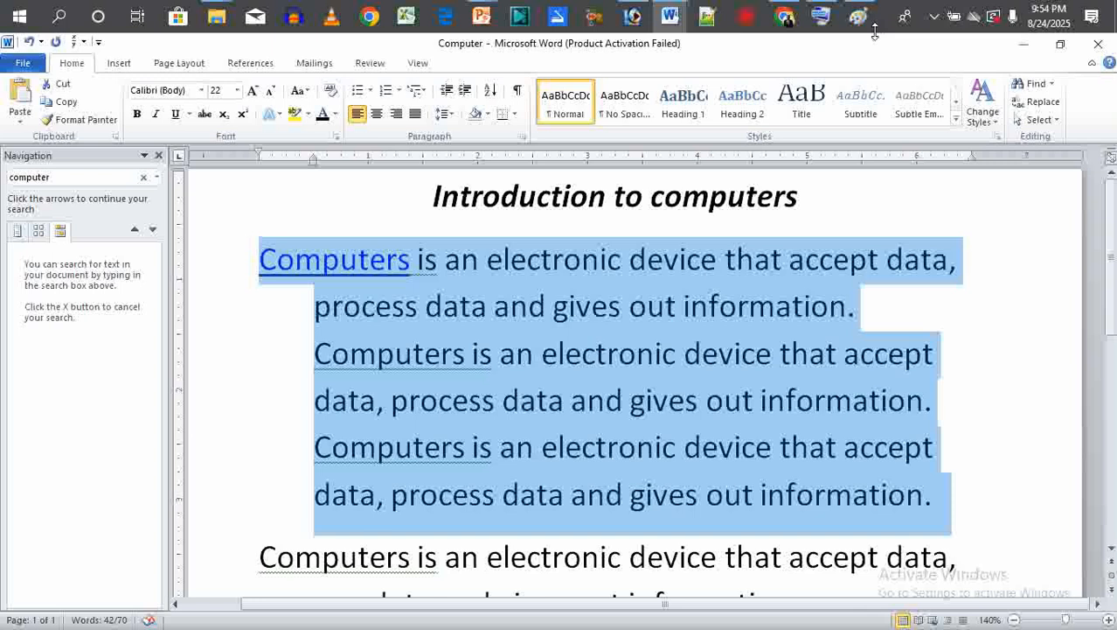
Step: Return to the slide show and advance it to the "Ctrl + U: Underline" point
left_click(1022, 45)
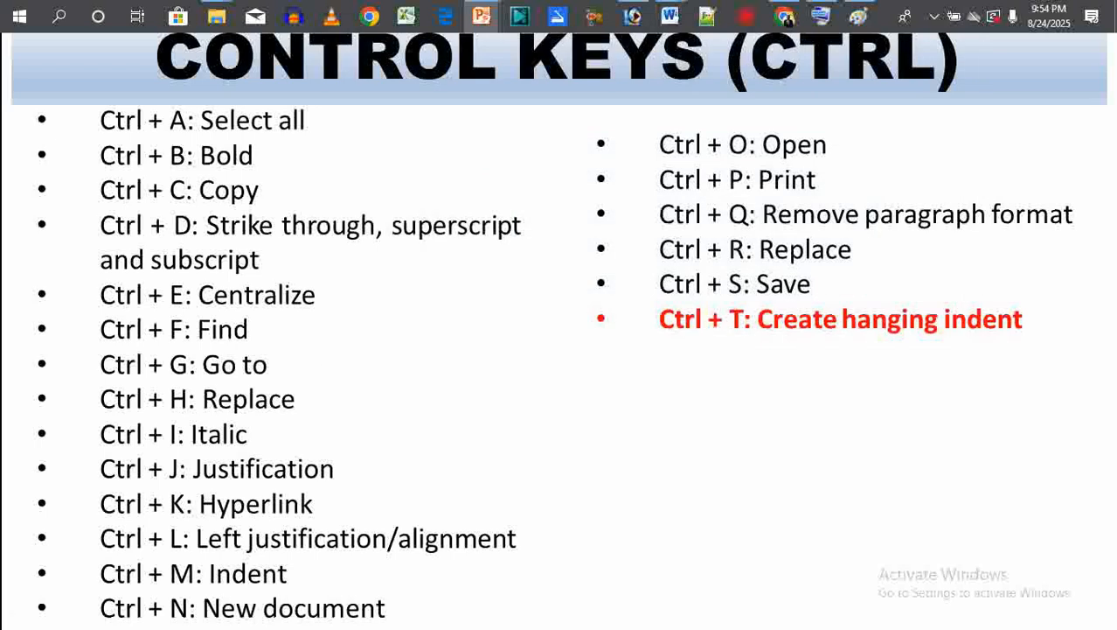
left_click(952, 317)
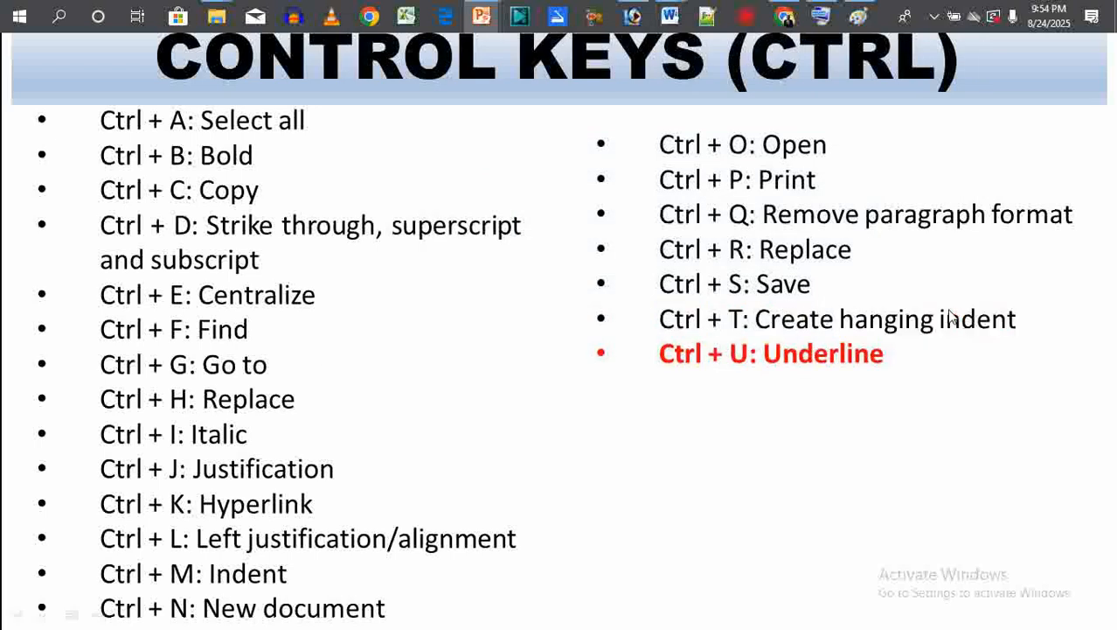